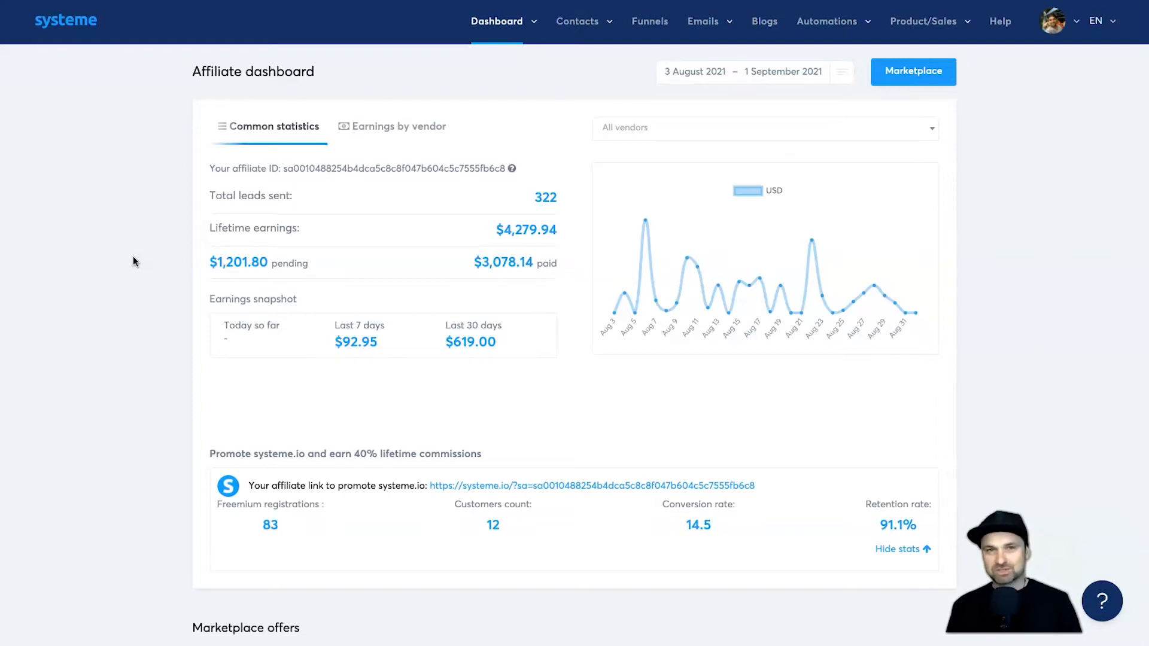
pyautogui.click(135, 253)
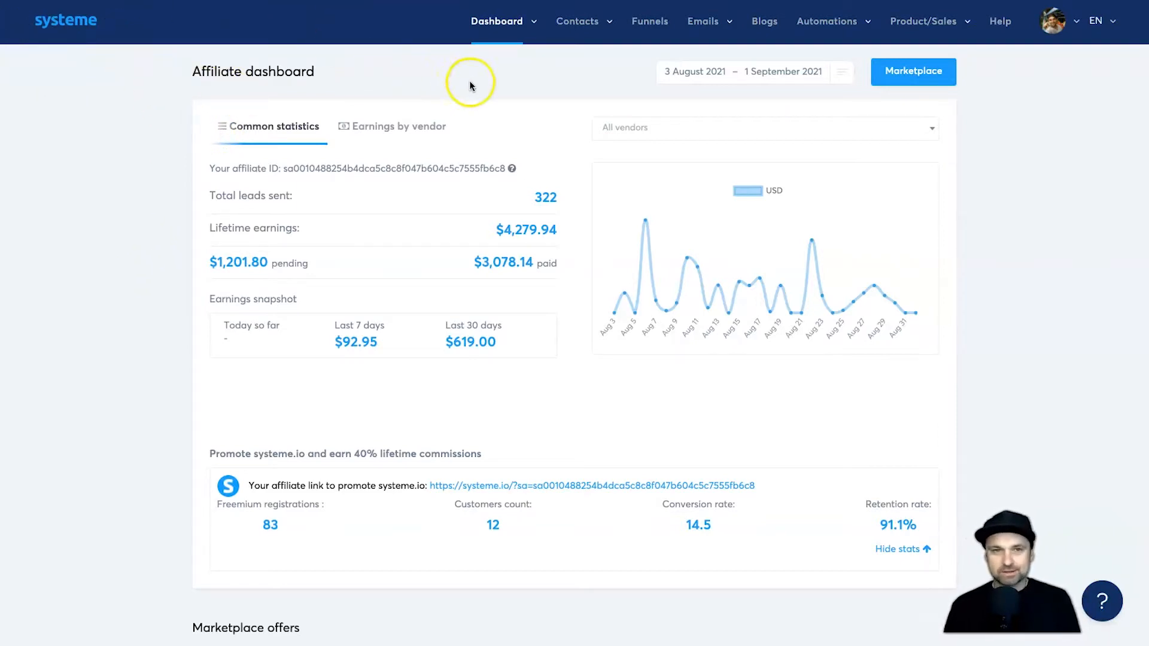
pyautogui.click(654, 30)
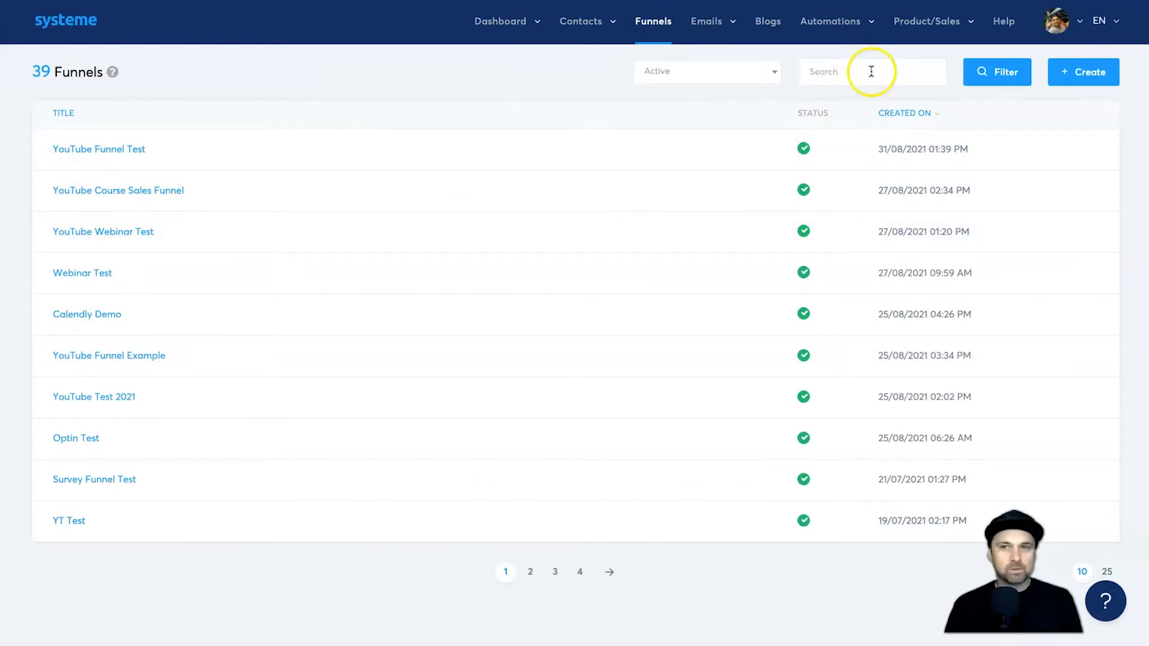
pyautogui.click(1061, 84)
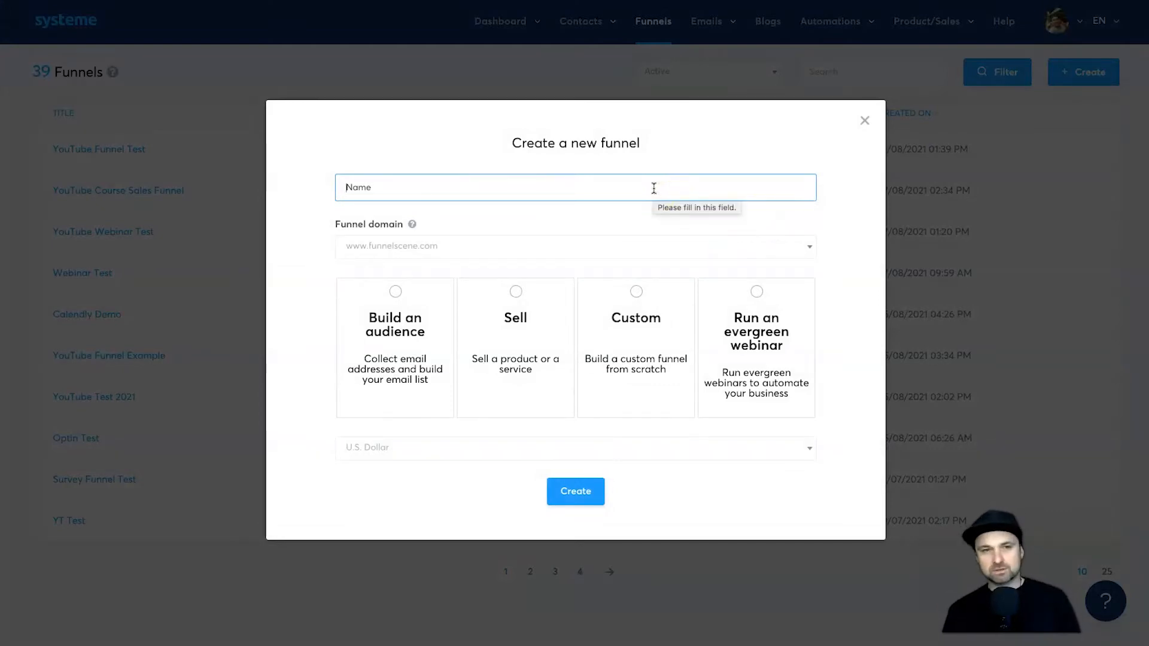
pyautogui.write('Funnel Course')
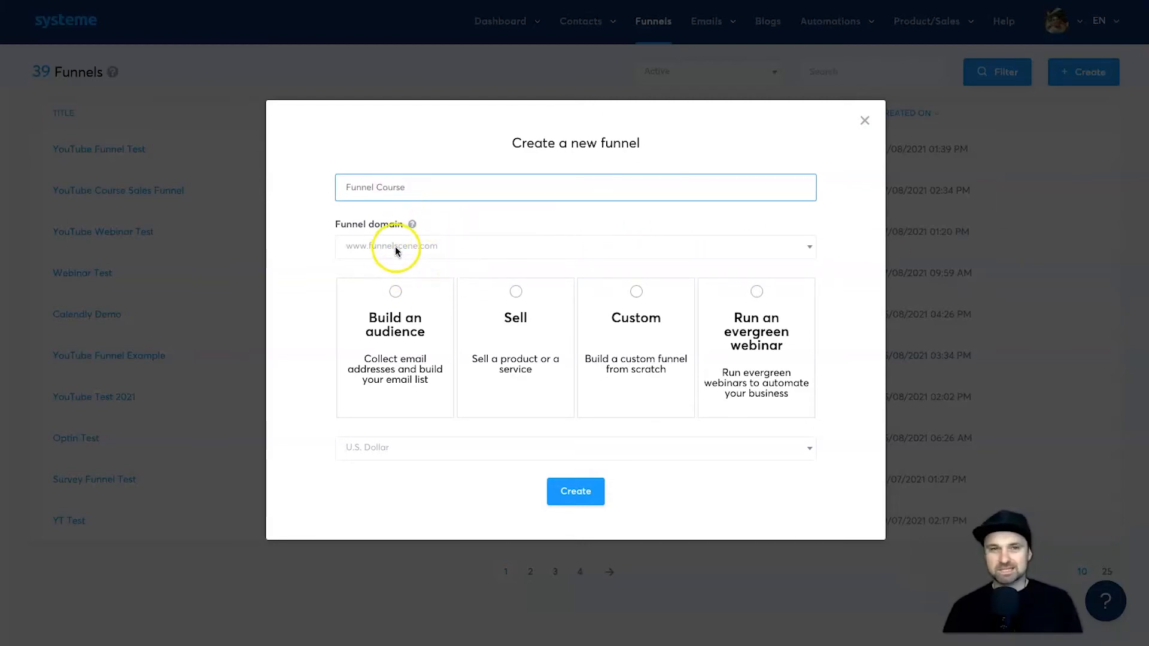
pyautogui.click(434, 243)
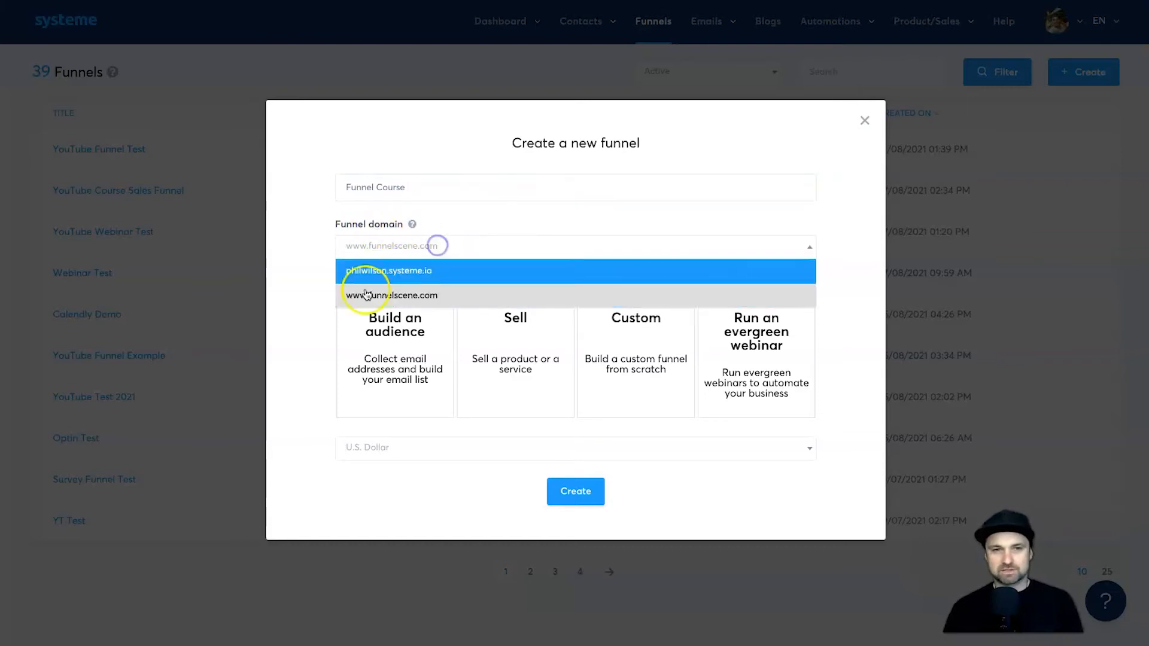
pyautogui.click(395, 297)
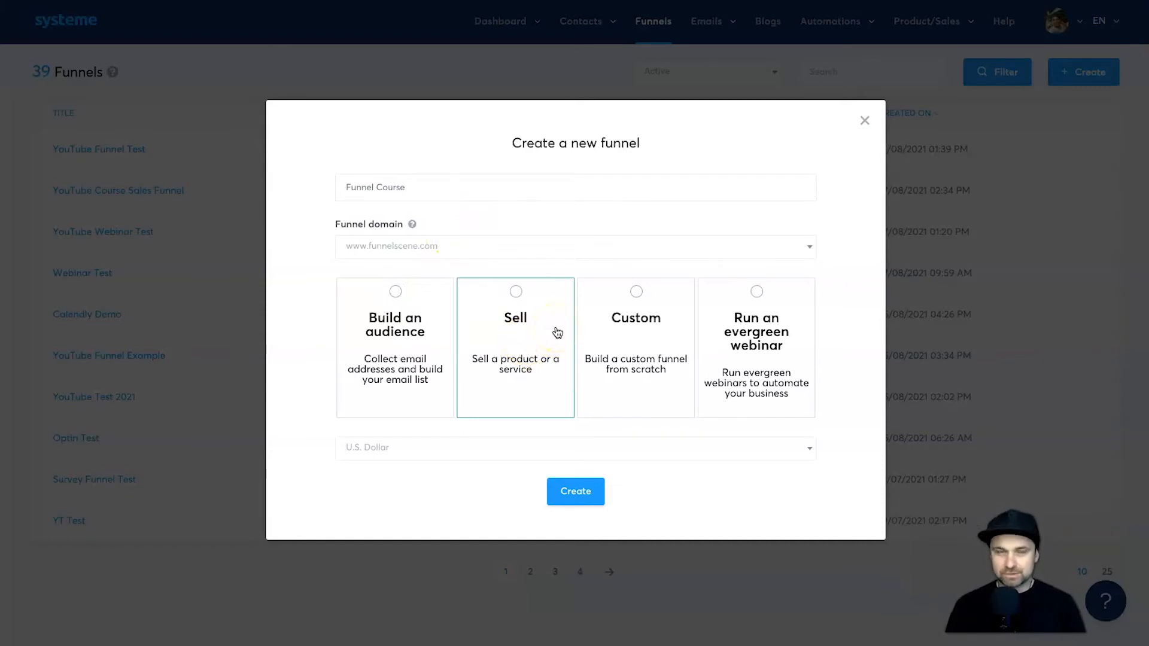
# Set the funnel's goal to Sell with U.S. Dollar as the currency, and create the funnel.
pyautogui.click(559, 276)
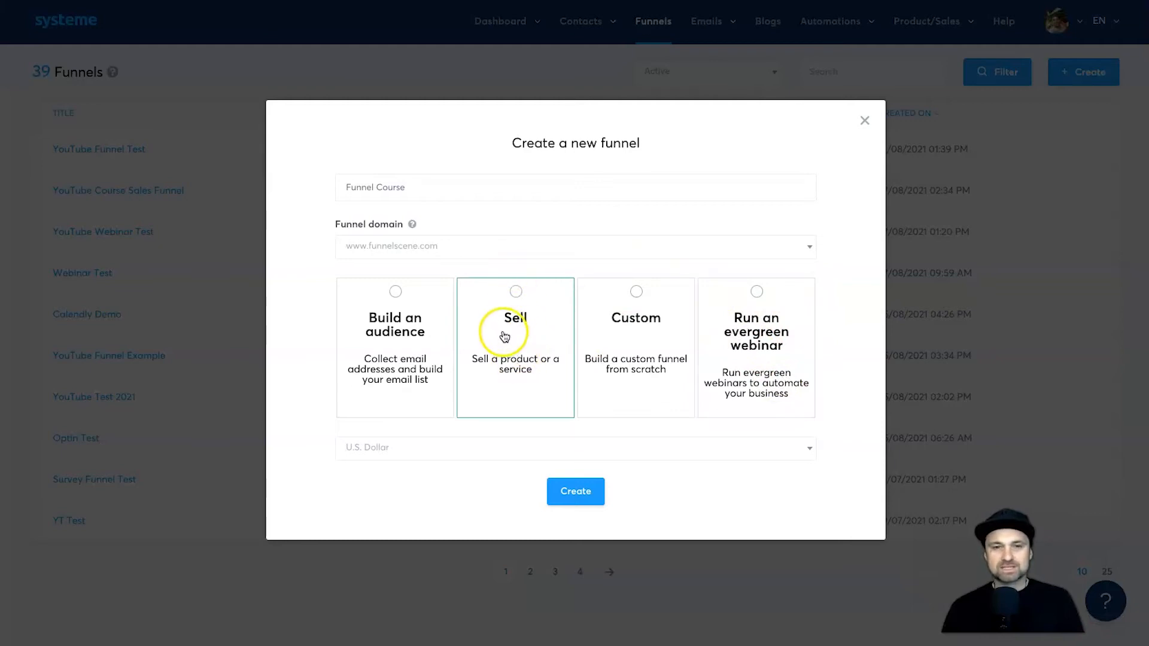
pyautogui.click(553, 327)
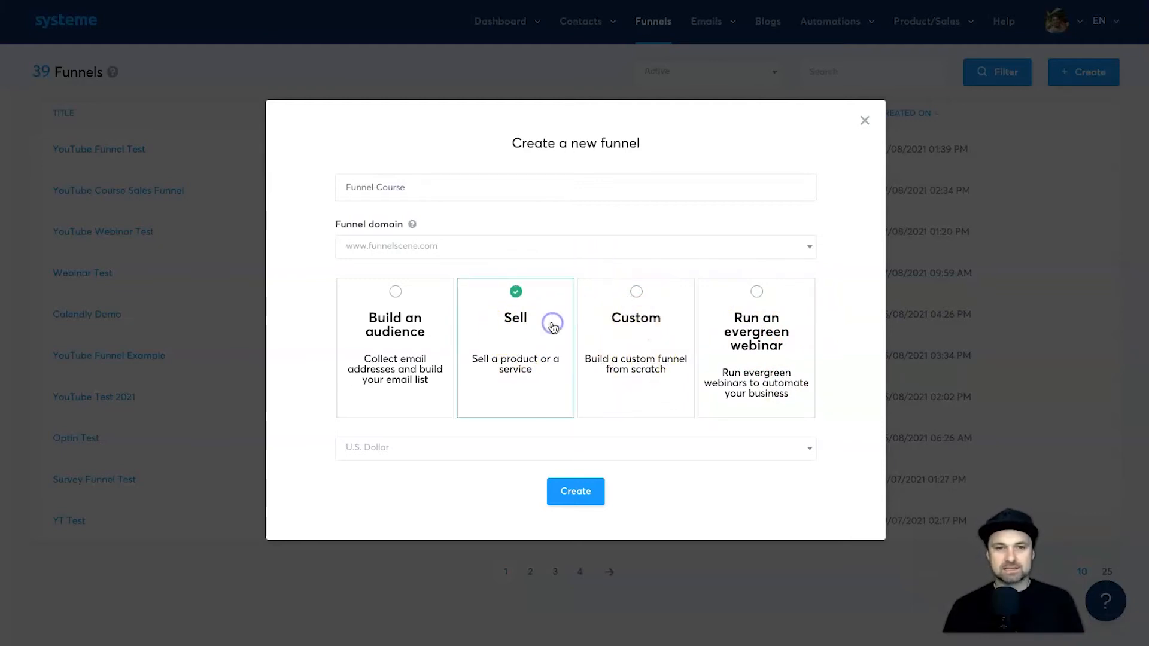
pyautogui.click(422, 448)
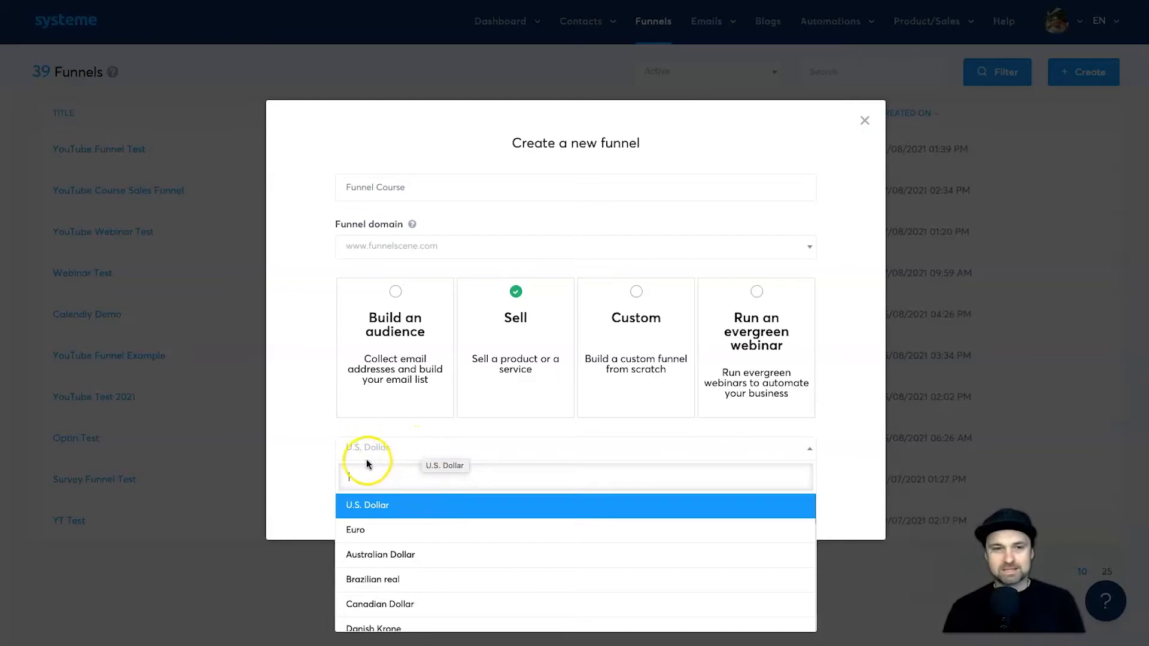
pyautogui.click(469, 446)
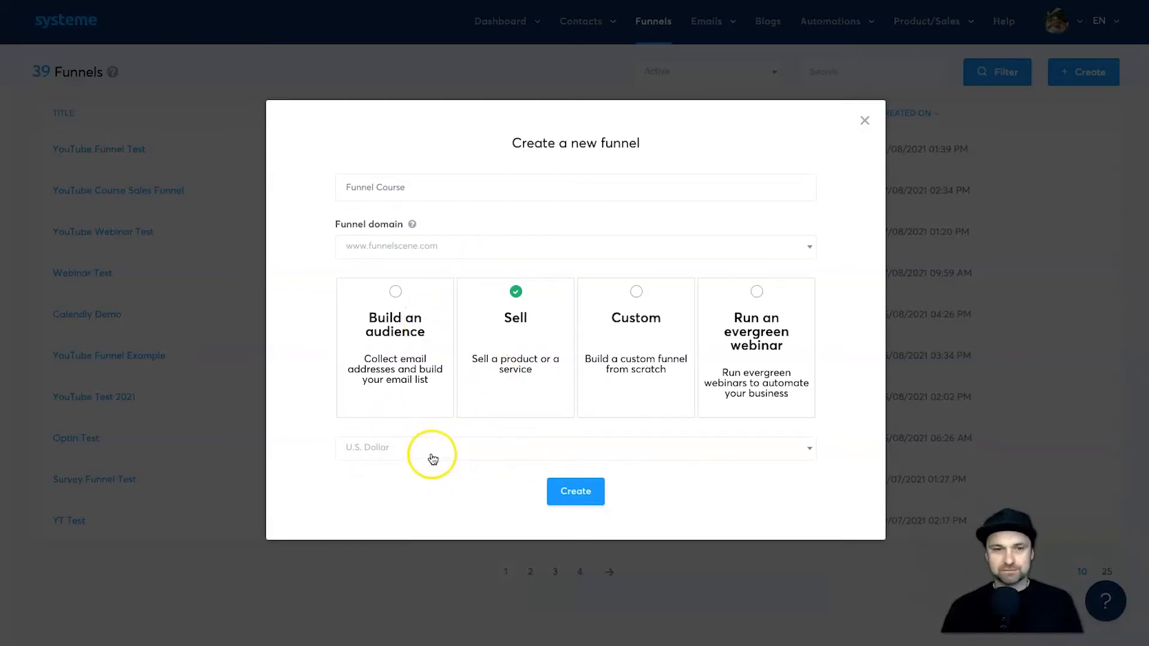
pyautogui.click(575, 492)
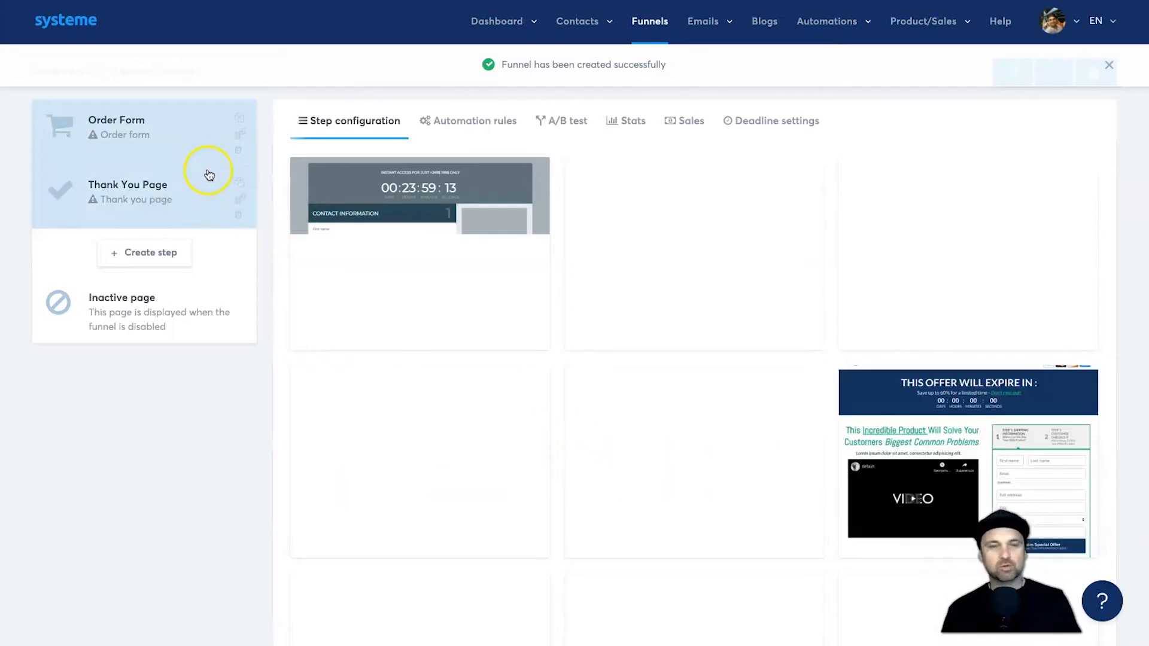
# Add a Squeeze page step named Optin Page and move it to the start of the funnel, ahead of Order Form.
pyautogui.click(132, 133)
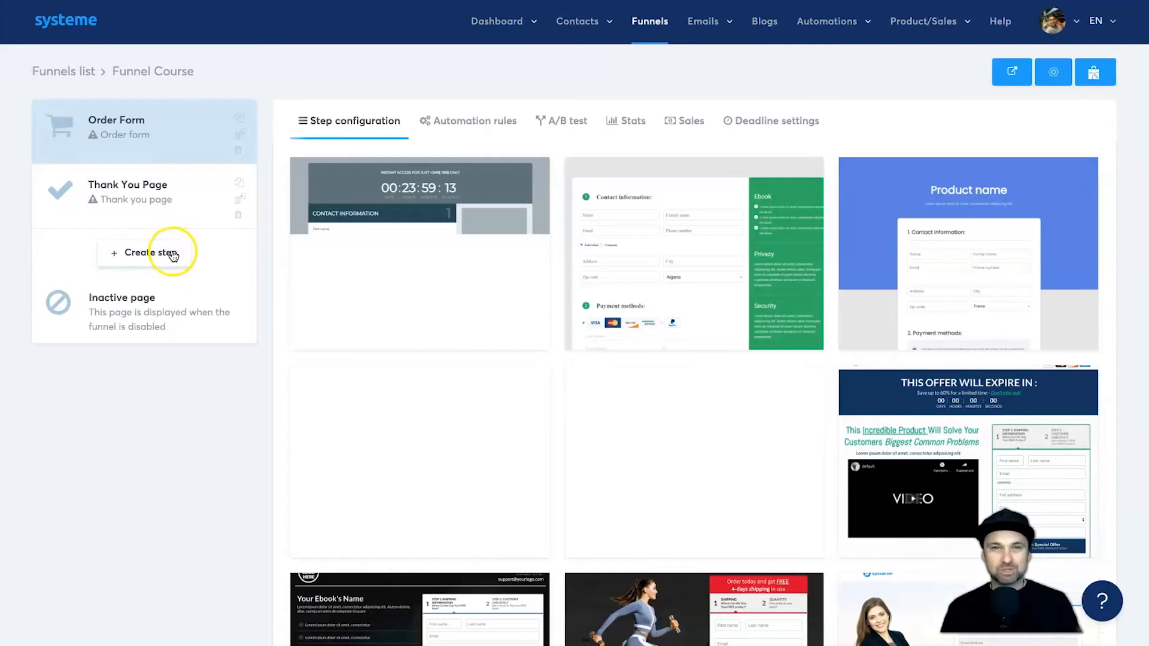
pyautogui.click(153, 260)
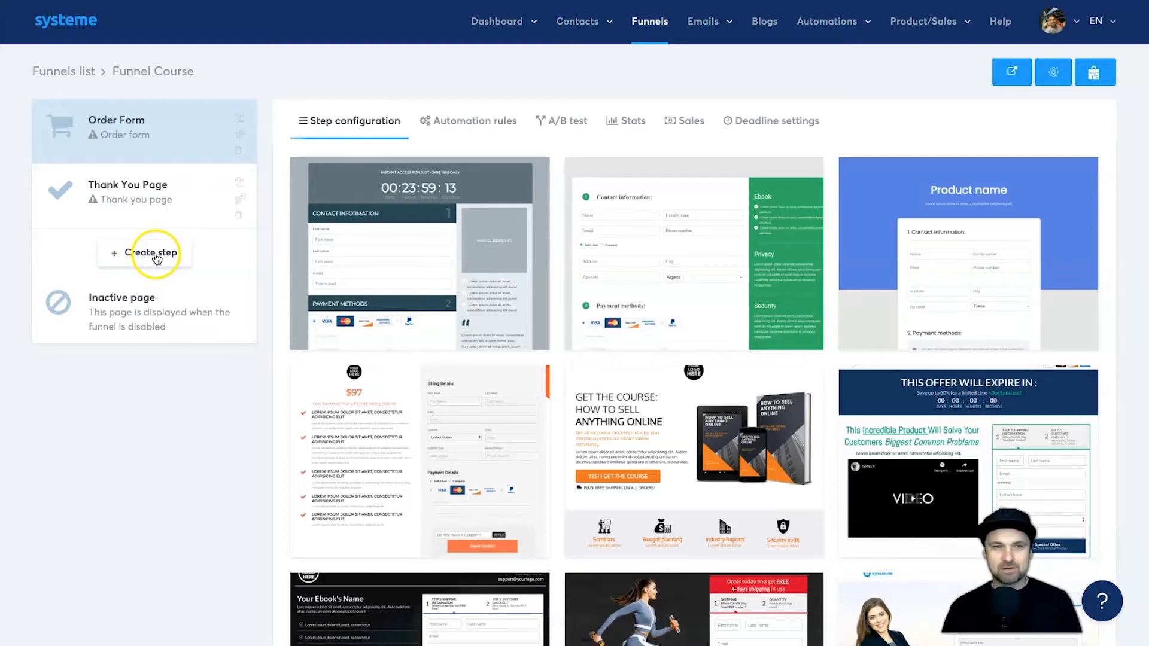
pyautogui.click(158, 257)
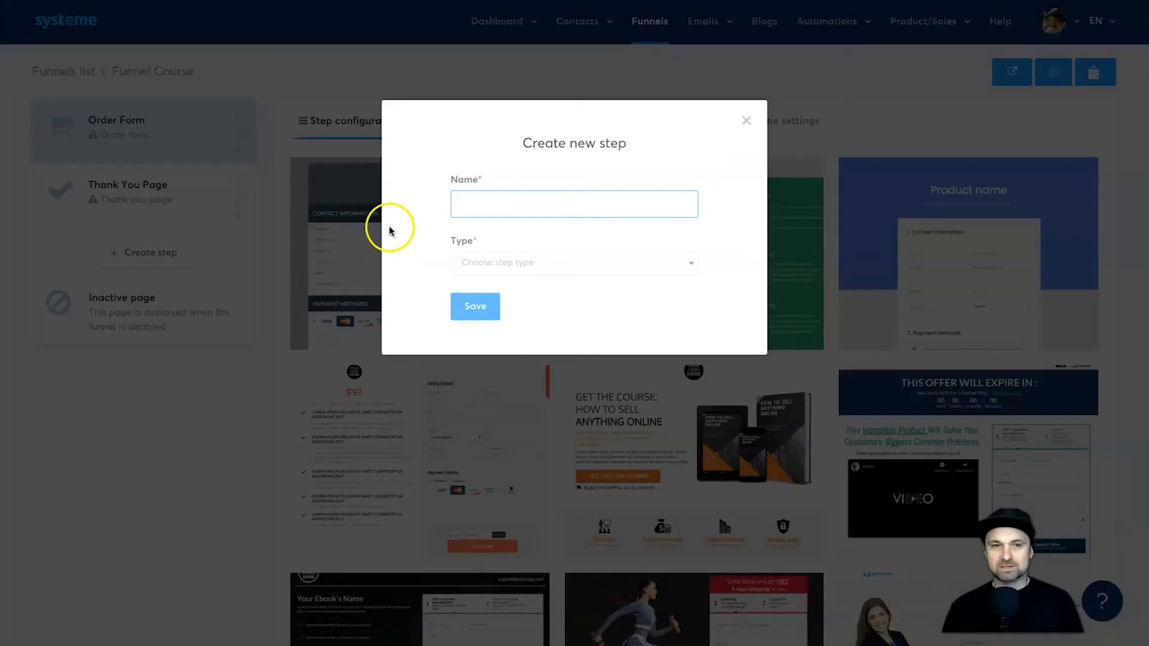
pyautogui.write('Optin')
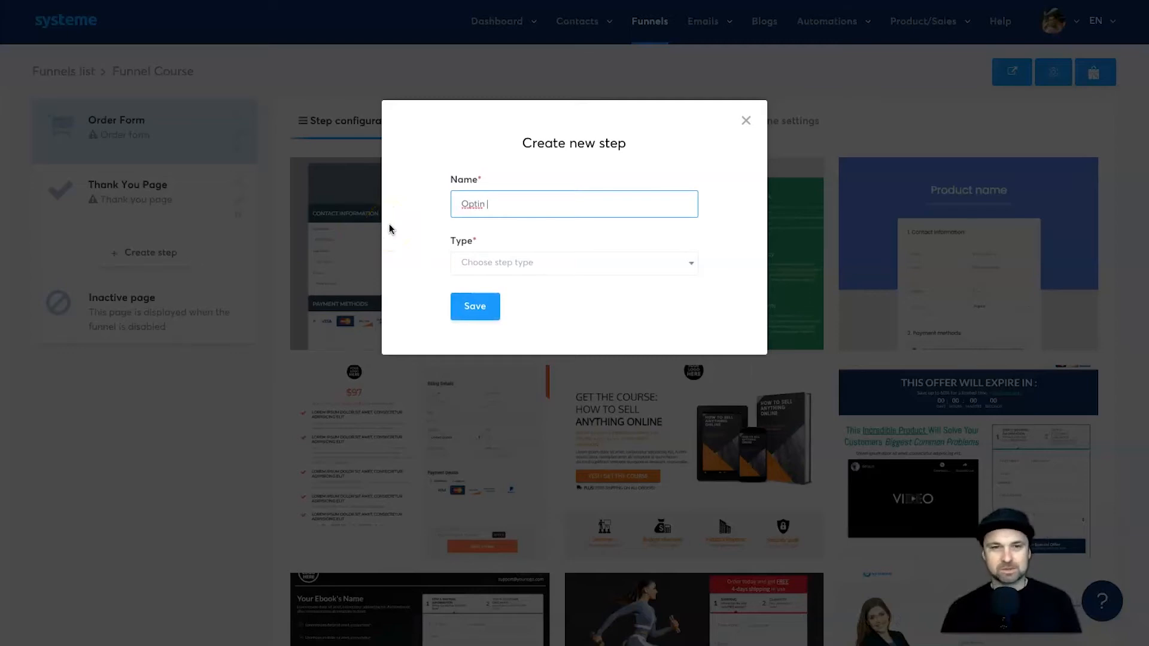
pyautogui.write(' Page')
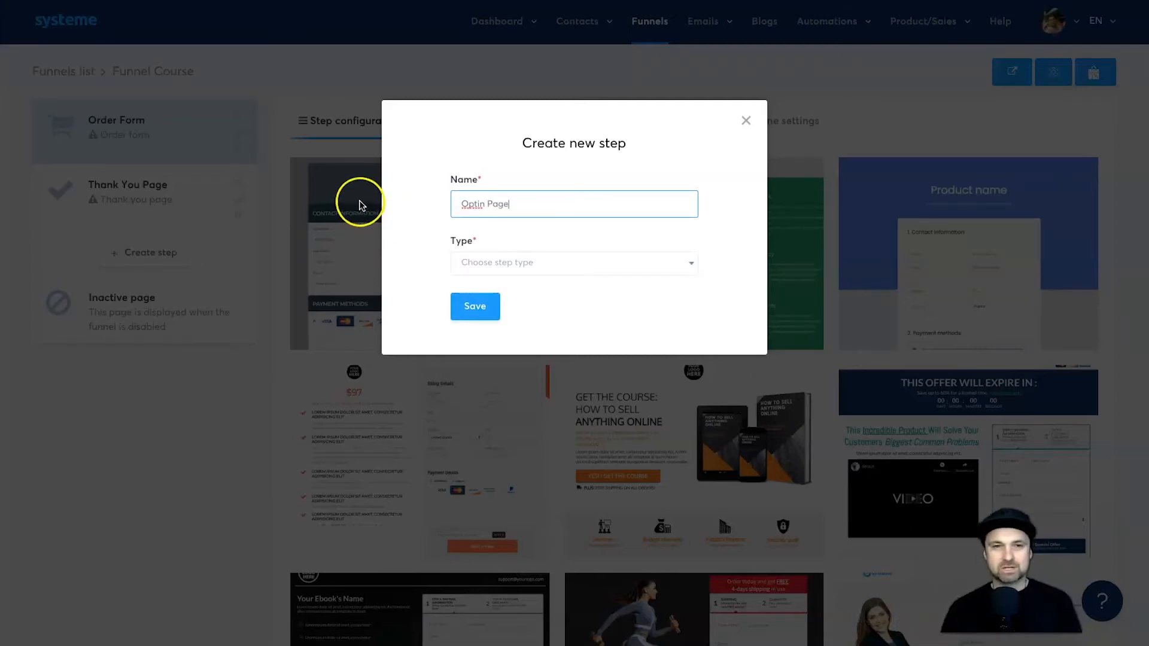
pyautogui.click(506, 263)
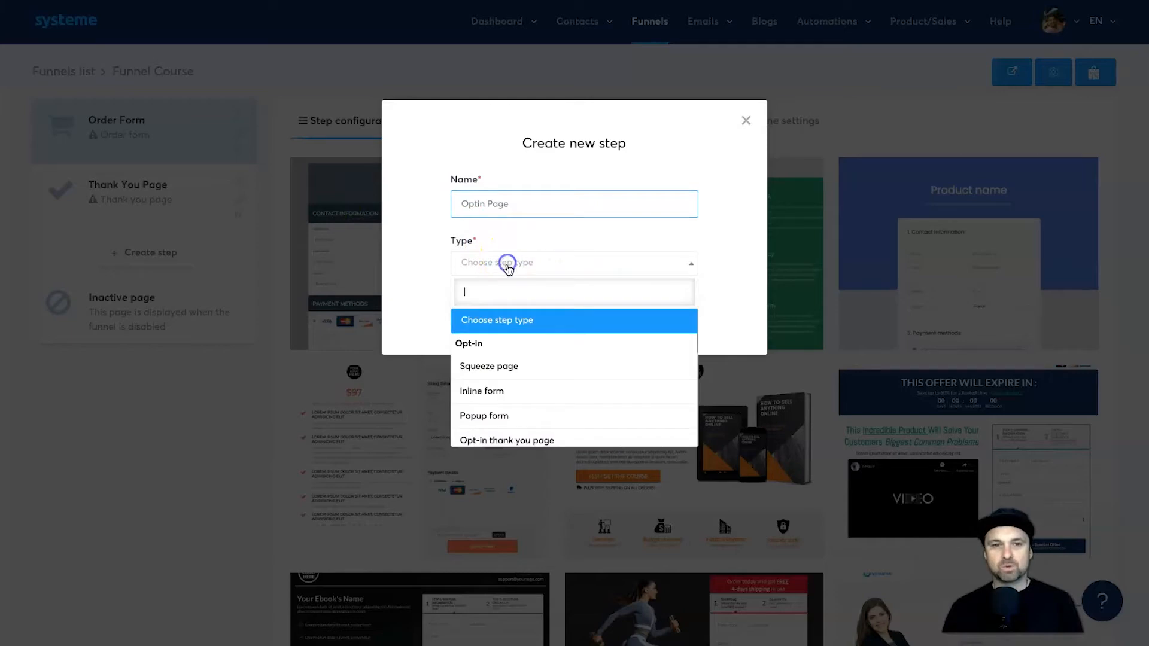
pyautogui.click(506, 367)
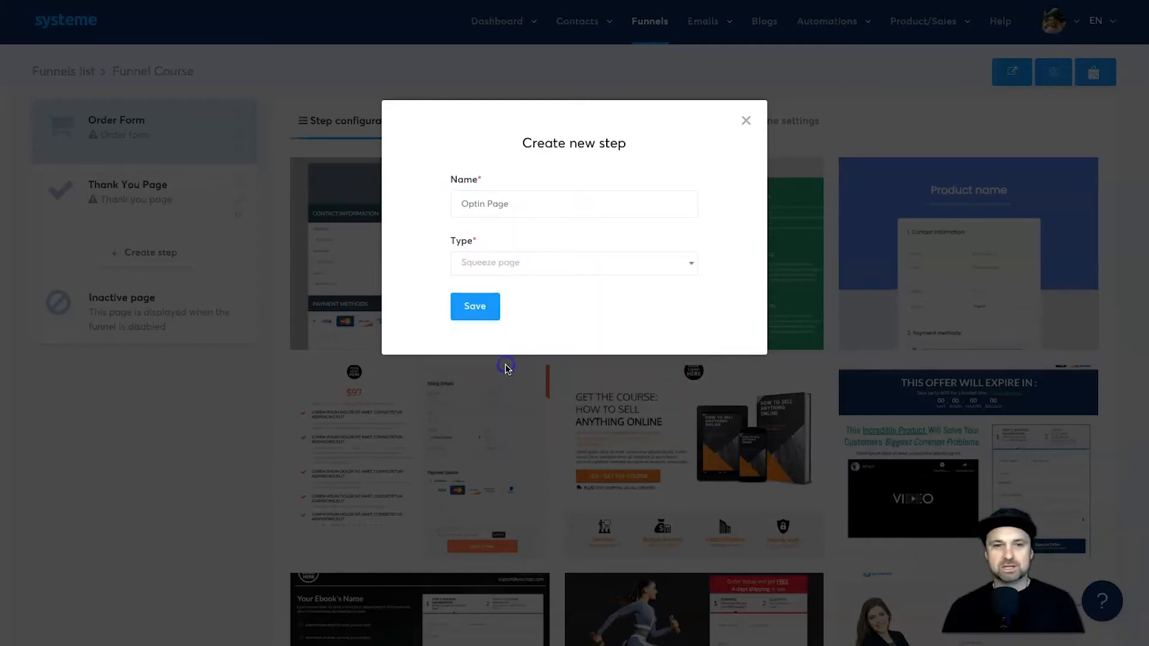
pyautogui.click(467, 315)
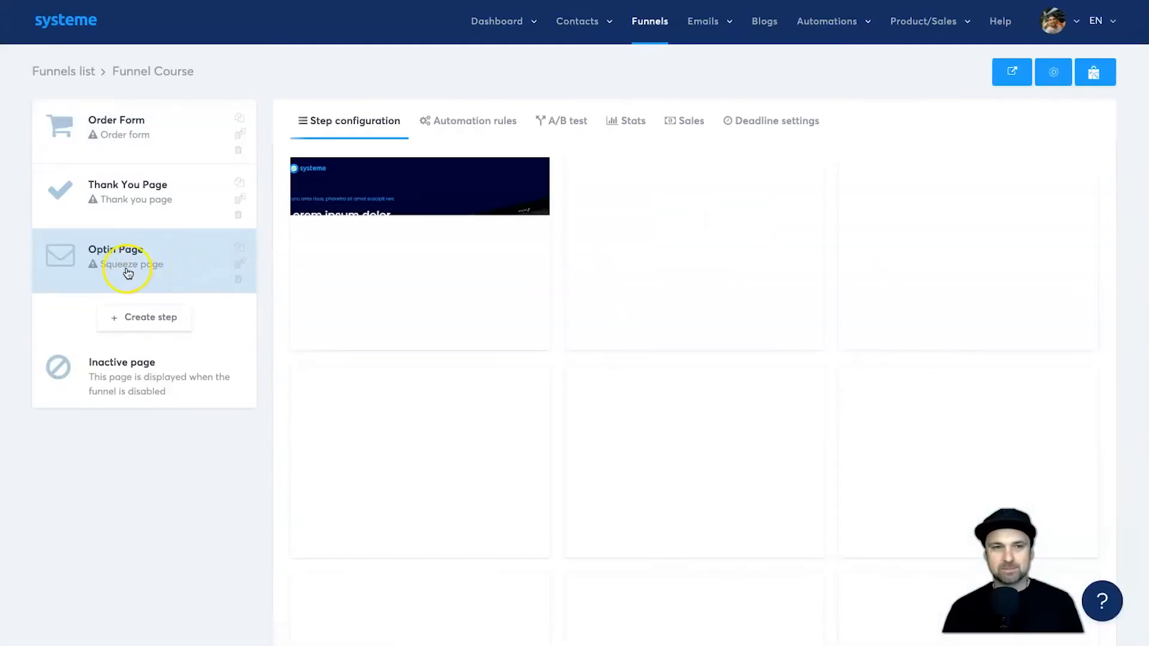
pyautogui.moveTo(128, 271); pyautogui.dragTo(125, 261)
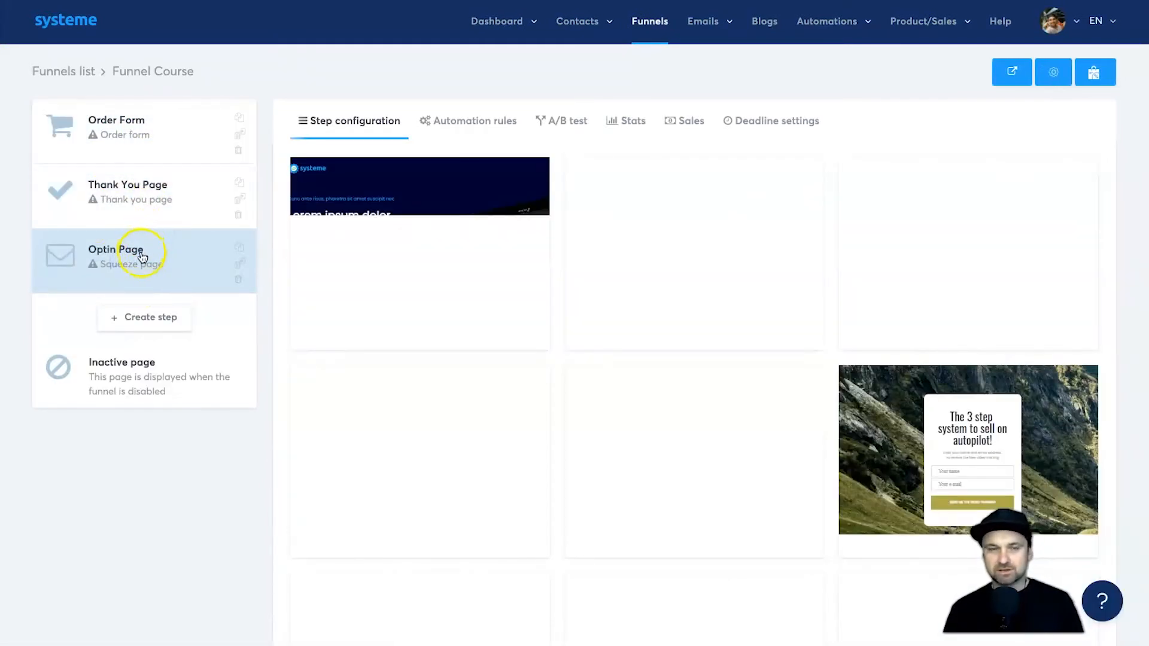
pyautogui.moveTo(146, 257); pyautogui.dragTo(140, 136)
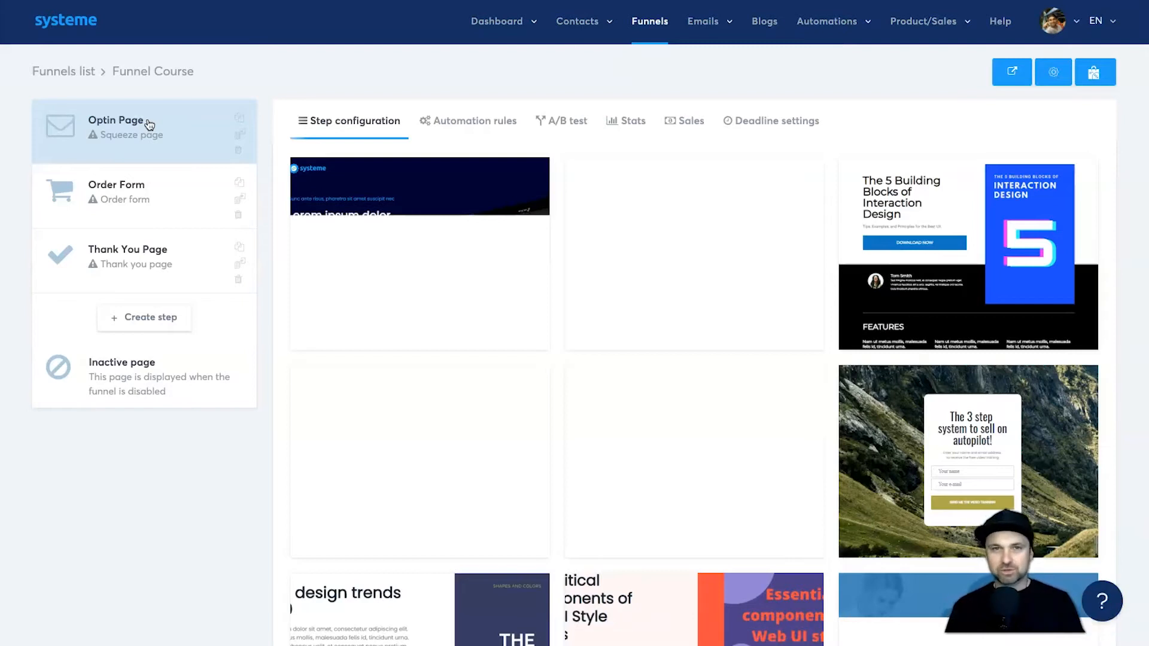
# Add a Sales page step named Sales Page and place it between Optin Page and Order Form.
pyautogui.click(137, 316)
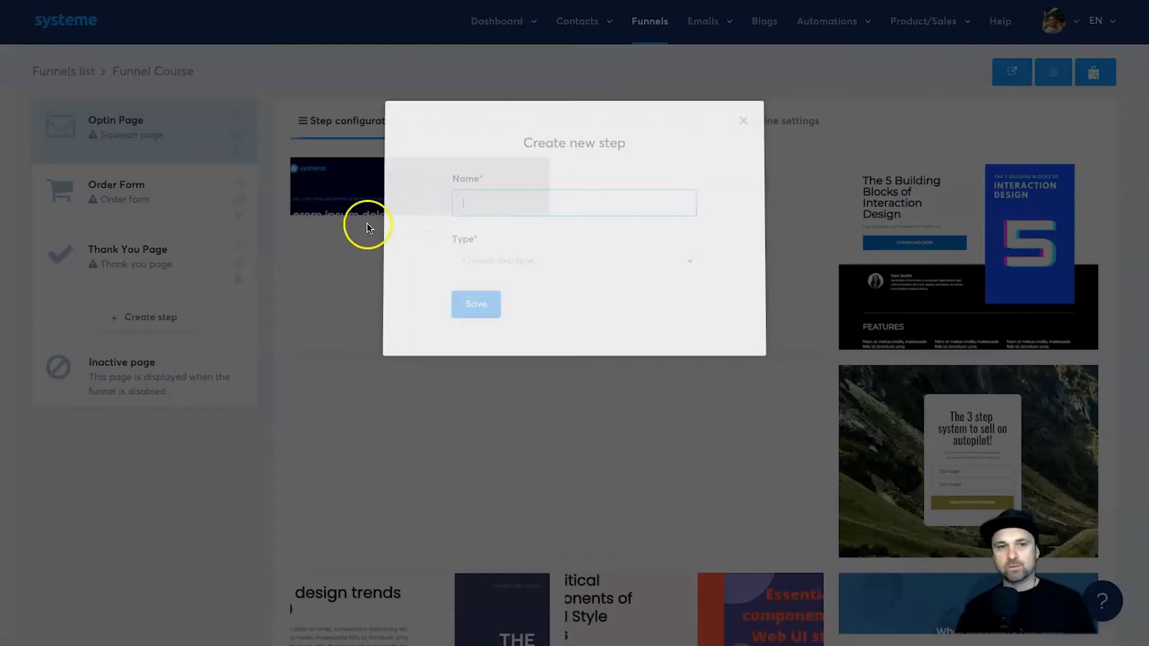
pyautogui.click(475, 198)
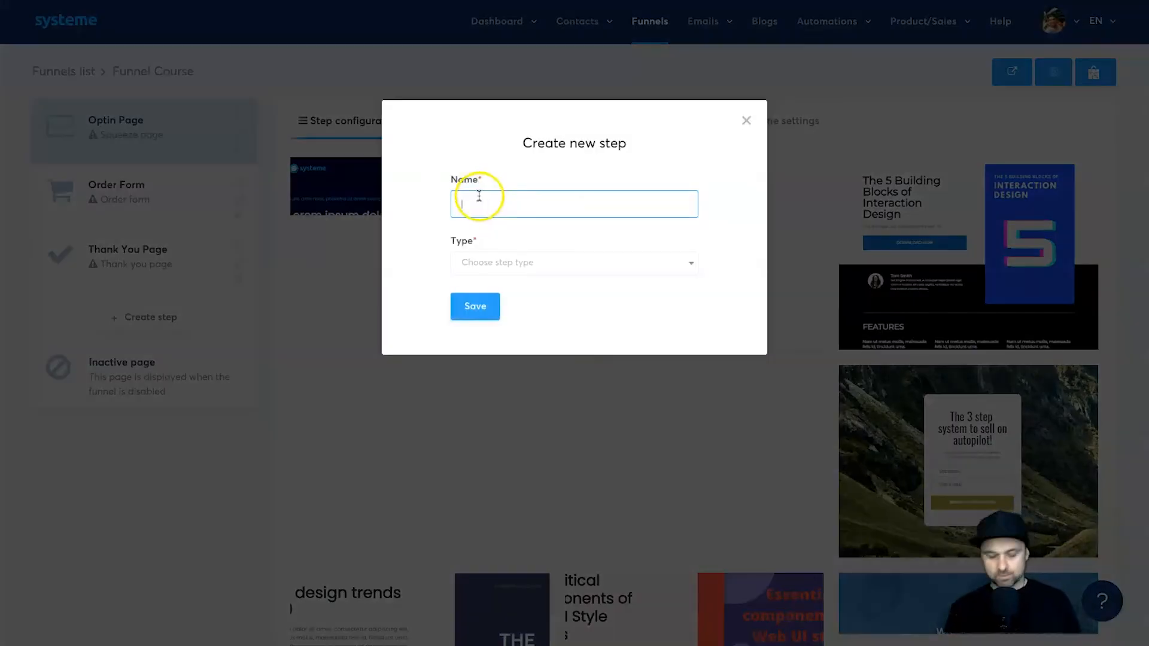
pyautogui.write('Sales Page')
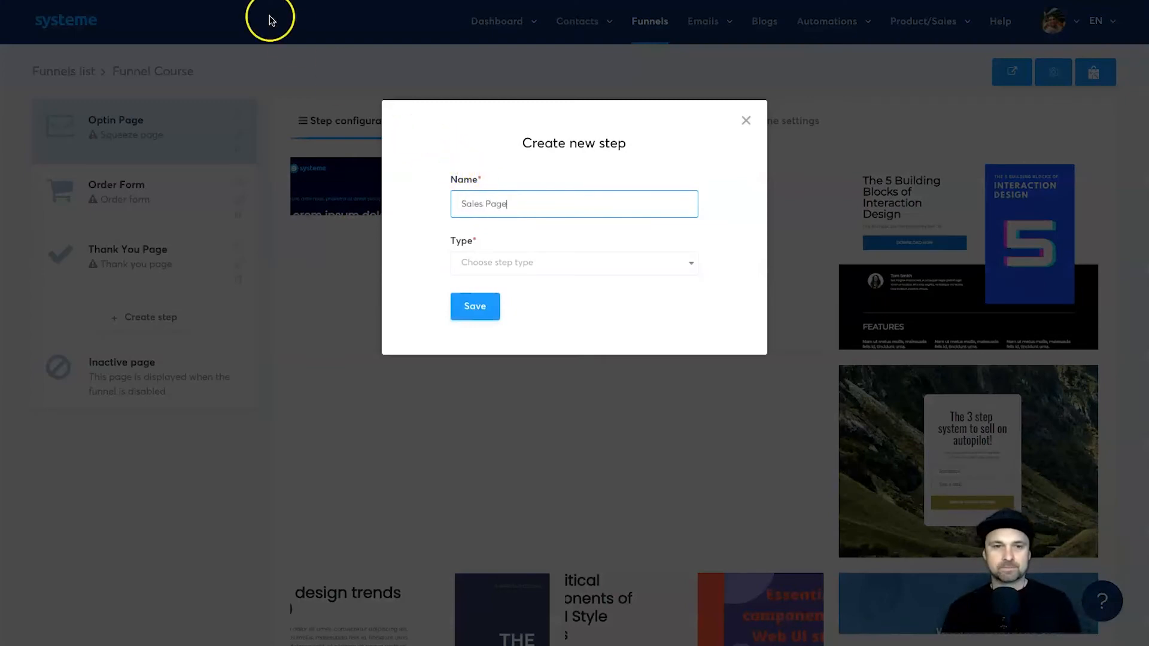
pyautogui.click(486, 262)
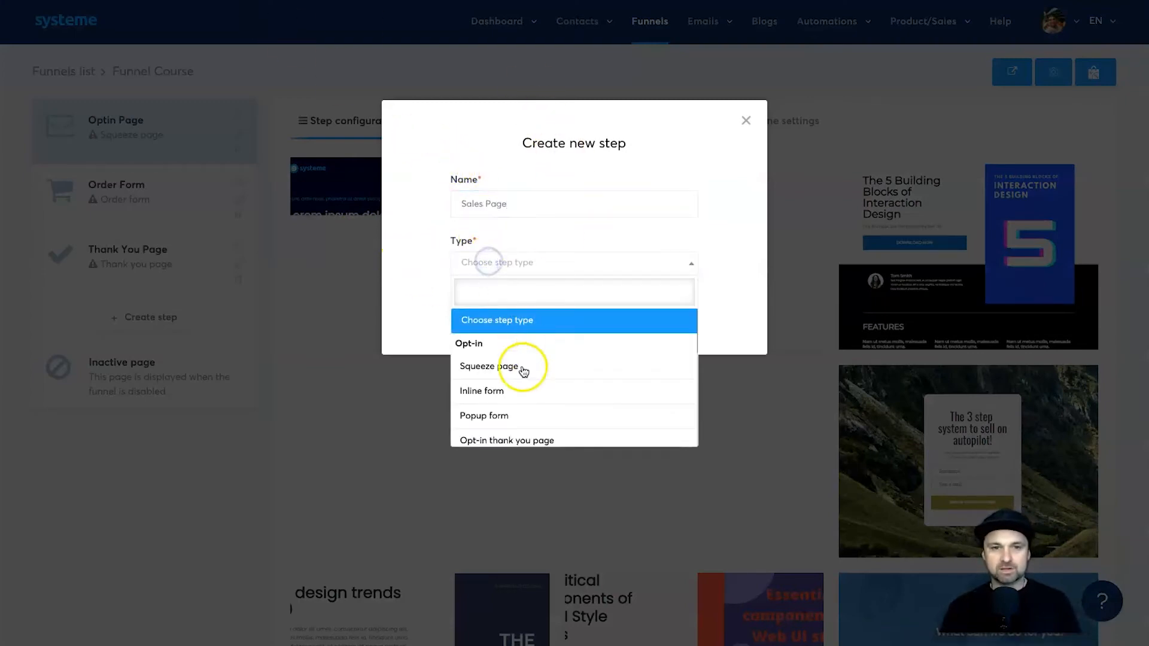
pyautogui.scroll(-1, 526, 353)
pyautogui.scroll(-2, 499, 410)
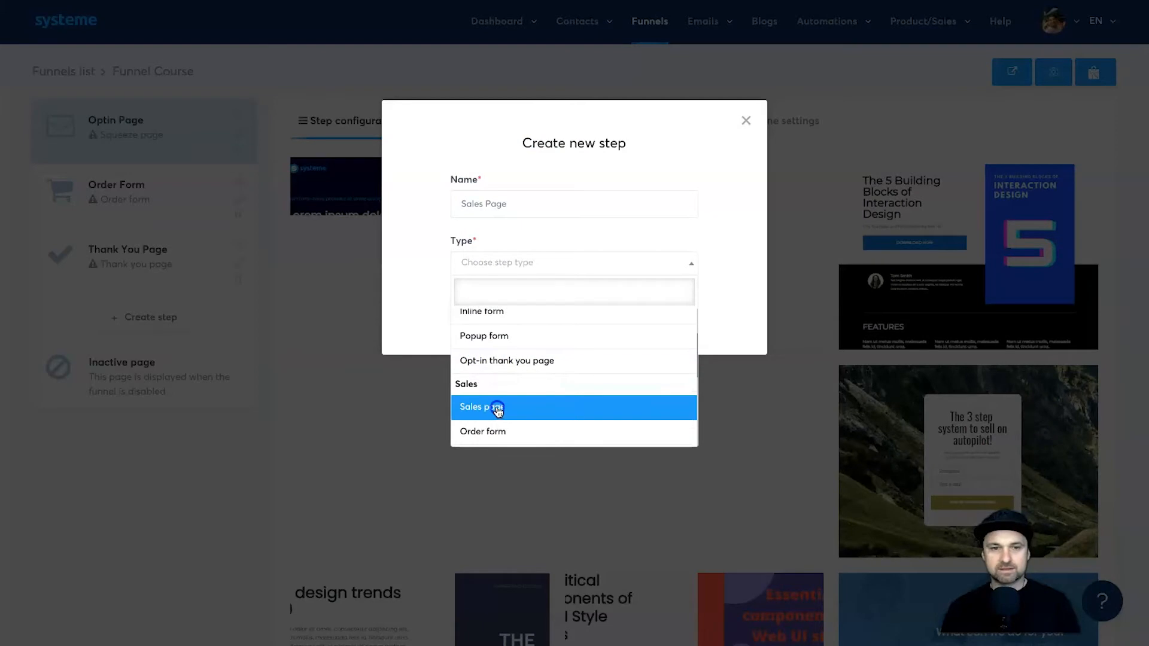
pyautogui.click(497, 407)
pyautogui.click(487, 320)
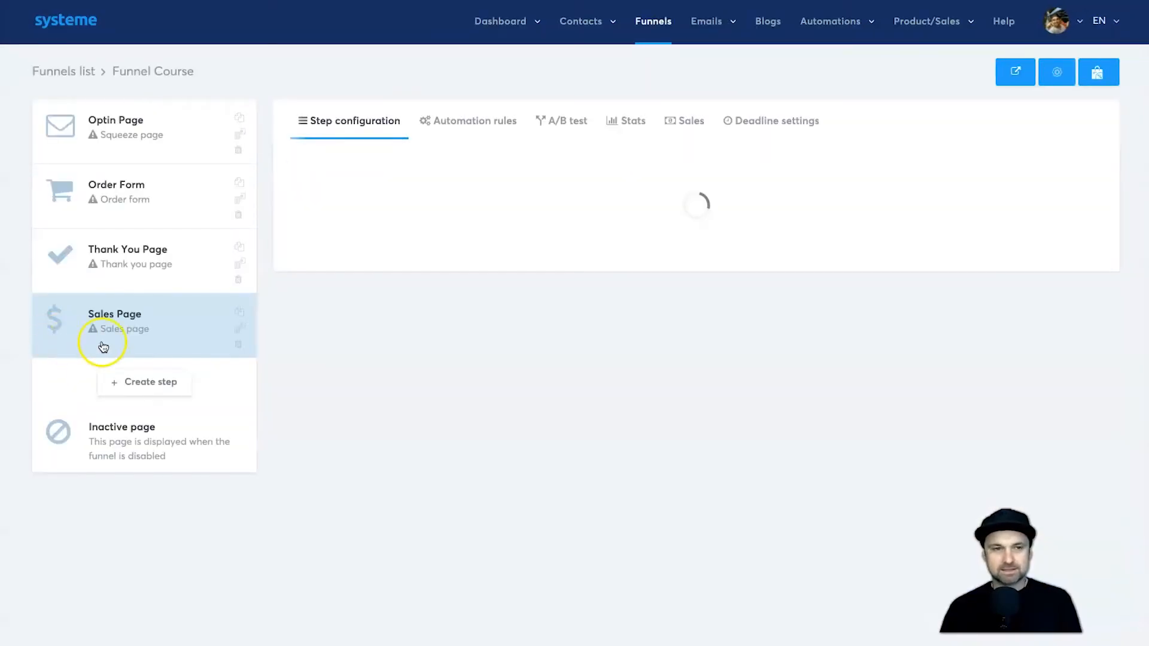
pyautogui.moveTo(104, 347); pyautogui.dragTo(137, 191)
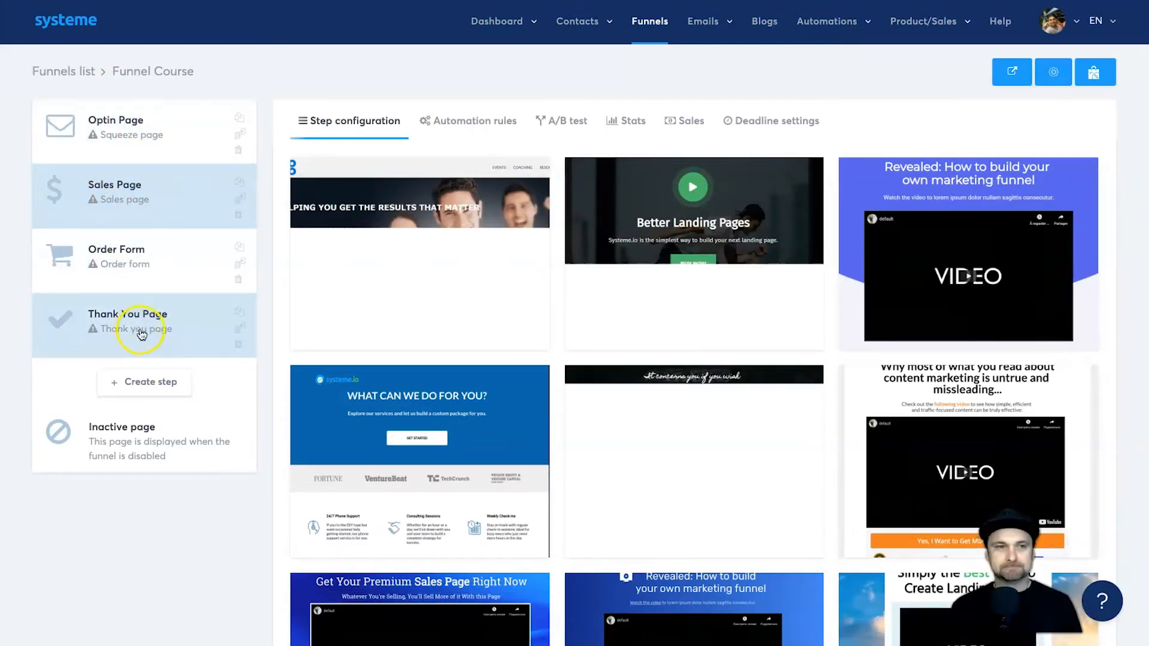
pyautogui.moveTo(144, 323)
pyautogui.mouseDown()
pyautogui.moveTo(131, 195)
pyautogui.moveTo(150, 314)
pyautogui.mouseUp()
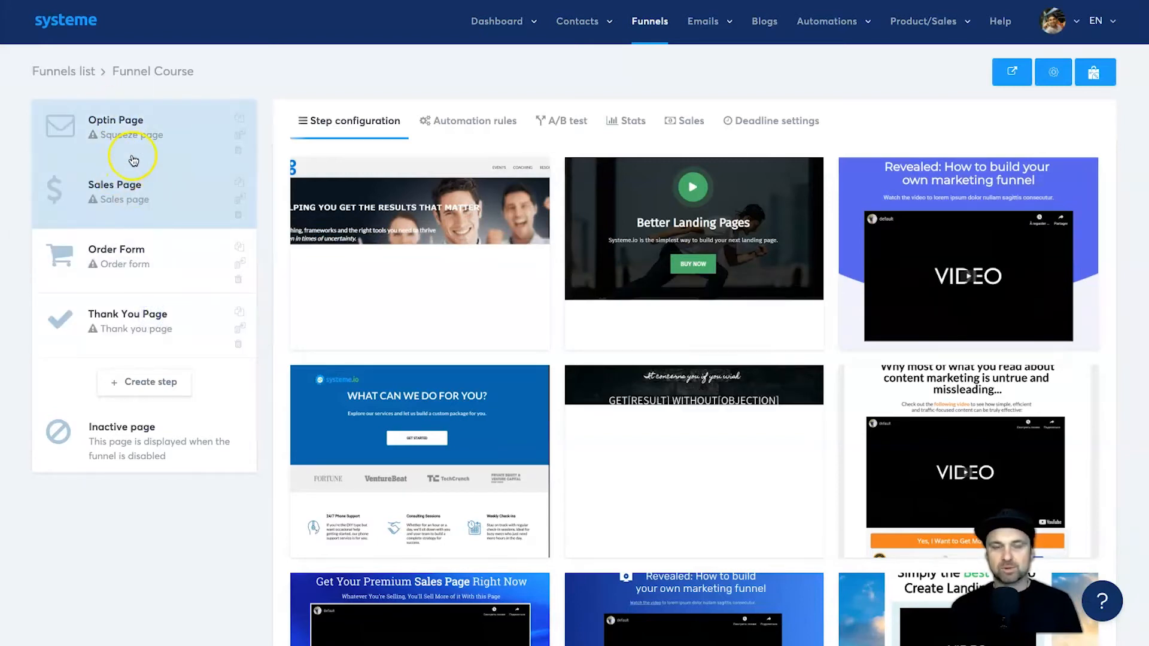
# Choose the "Launch Your Affiliate Program" squeeze template for the Optin Page step and dismiss the Adobe Flash Player update window.
pyautogui.click(160, 142)
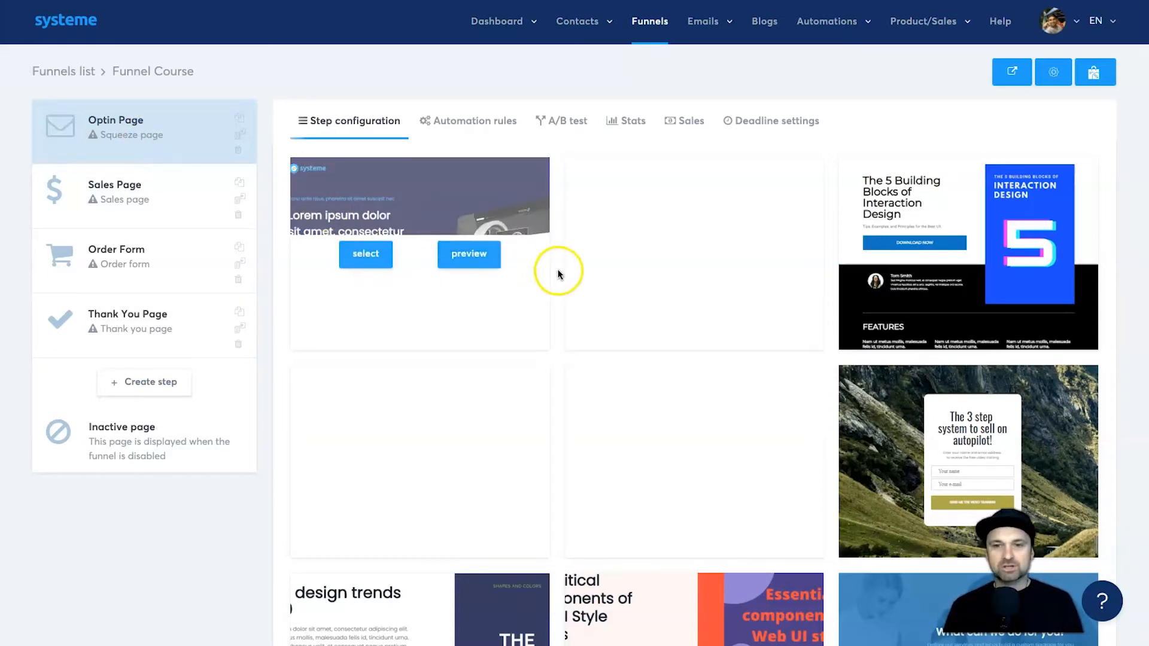
pyautogui.scroll(-5, 617, 275)
pyautogui.scroll(-15, 602, 276)
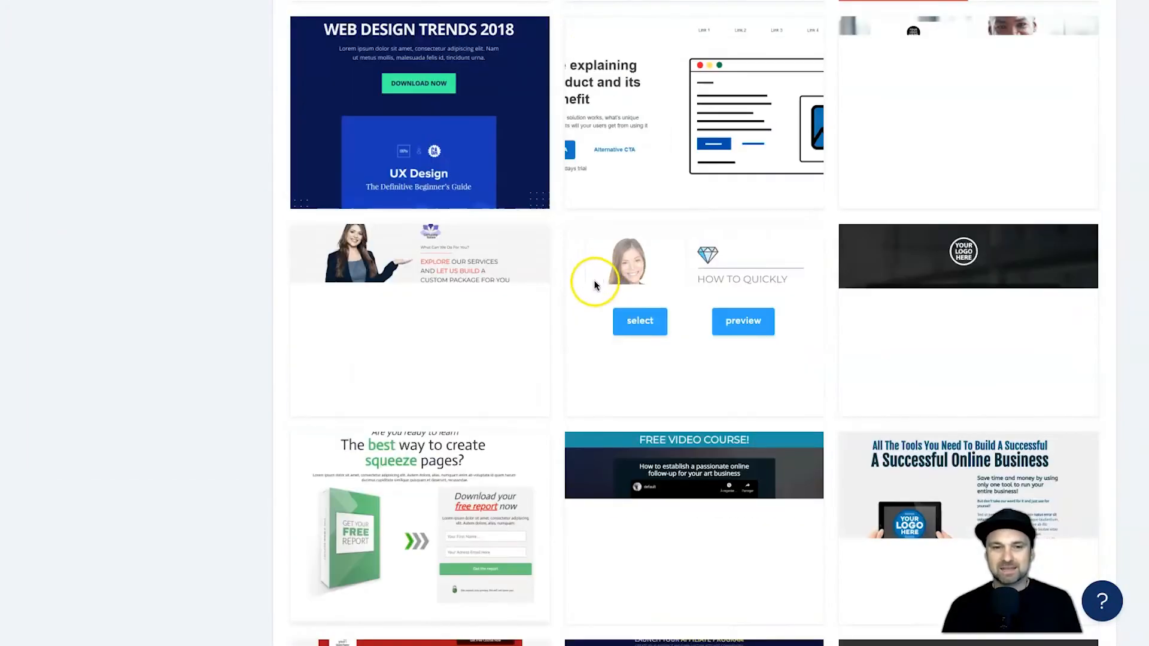
pyautogui.scroll(-3, 640, 299)
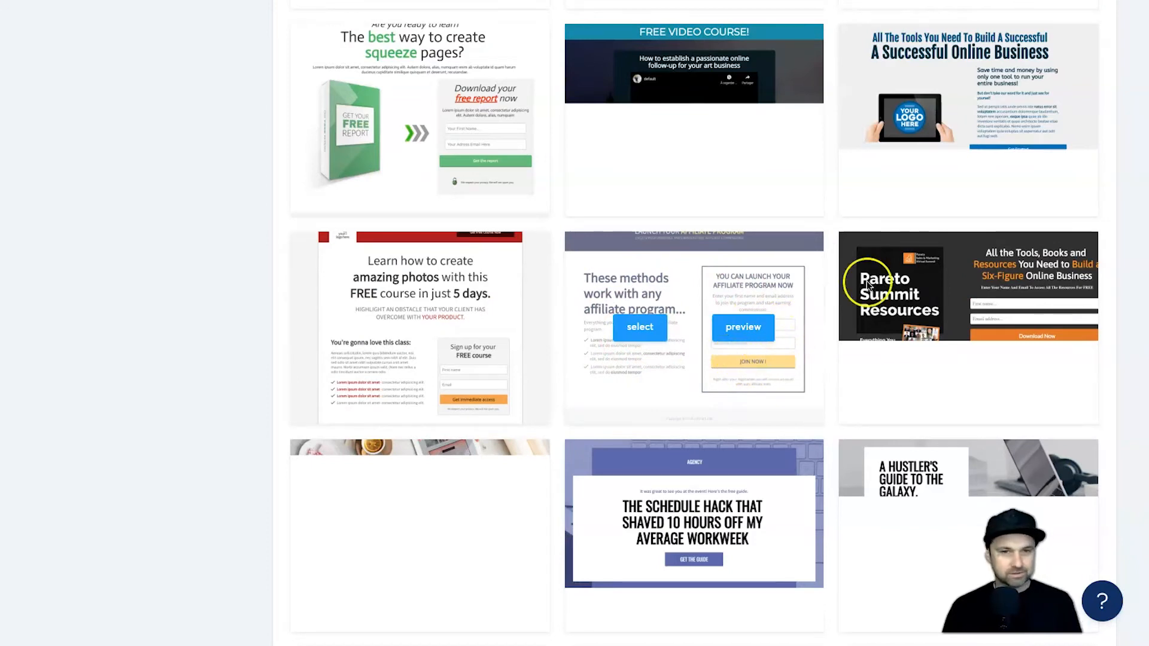
pyautogui.scroll(-5, 496, 299)
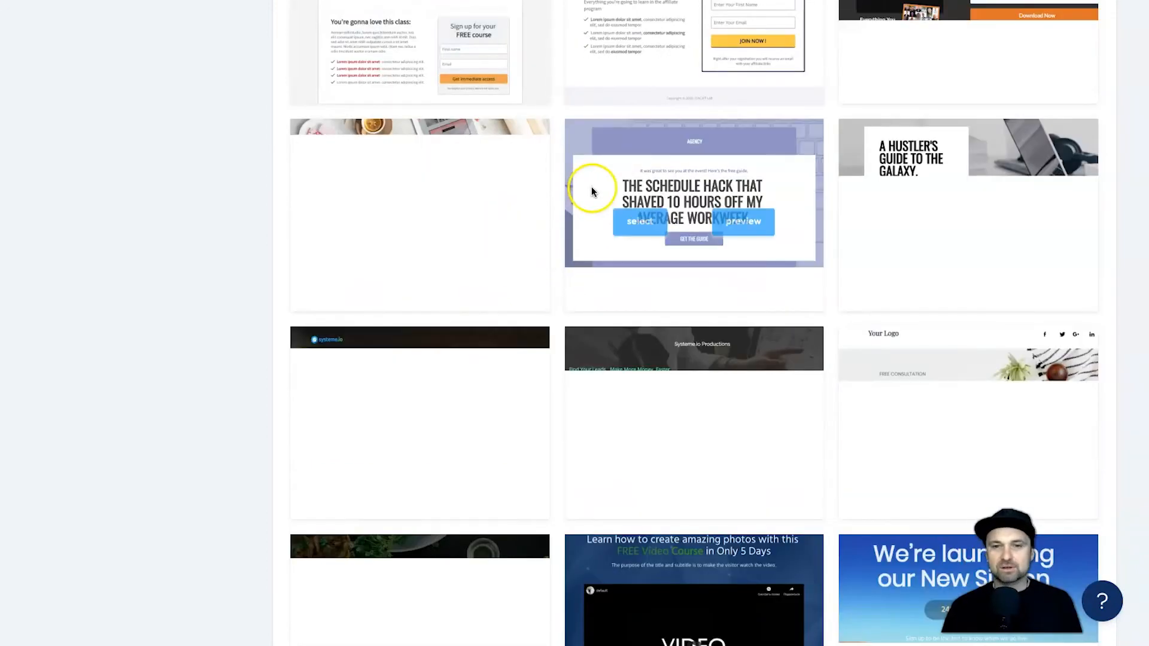
pyautogui.scroll(20, 701, 188)
pyautogui.scroll(-10, 705, 182)
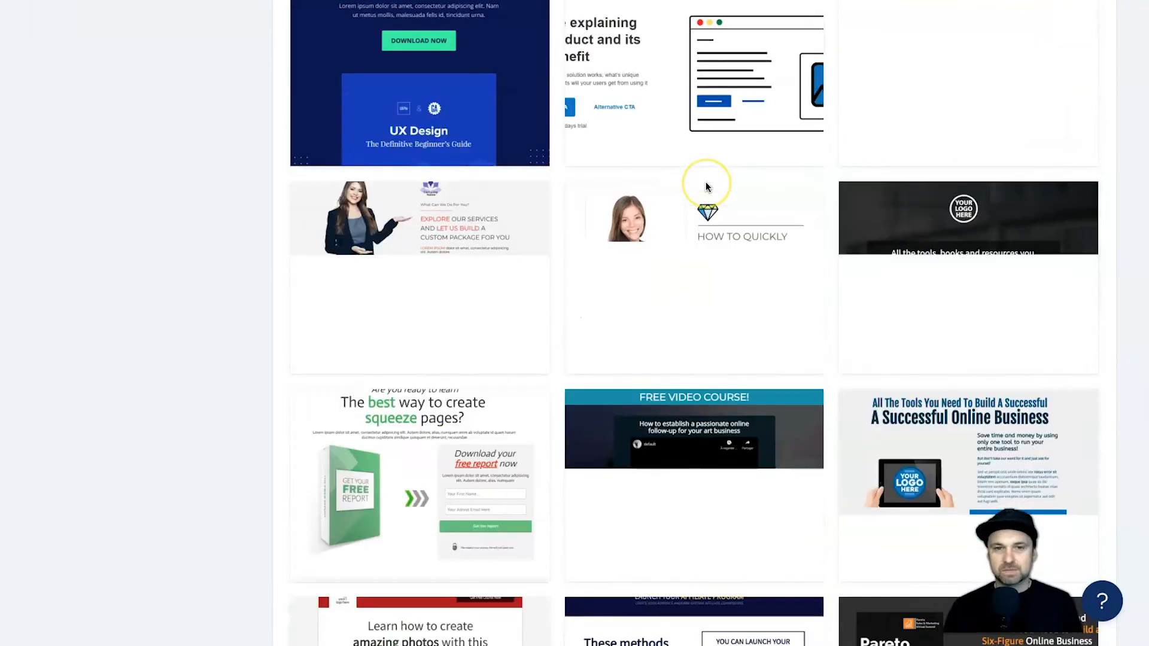
pyautogui.scroll(-6, 706, 182)
pyautogui.moveTo(640, 290)
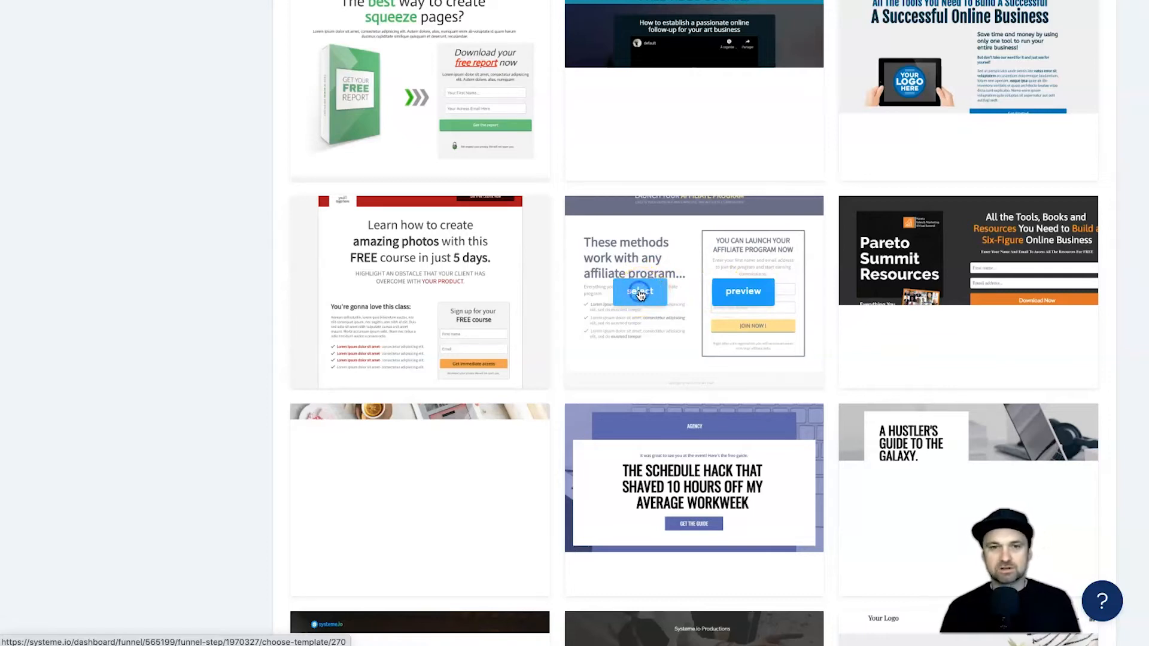
pyautogui.click(657, 294)
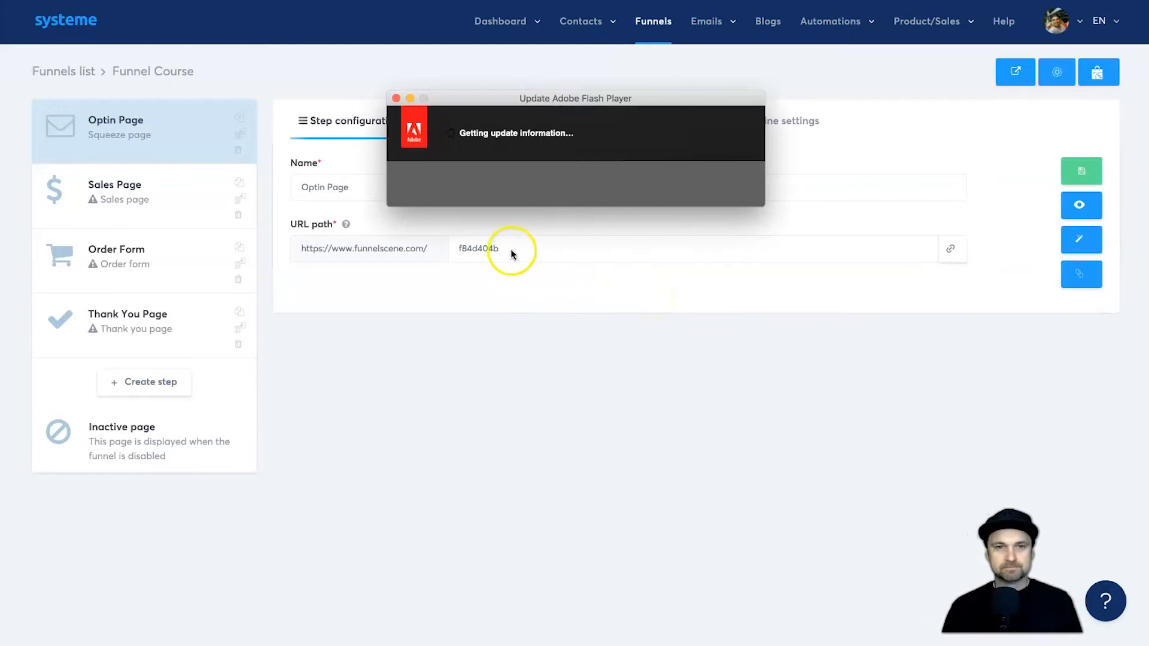
pyautogui.click(396, 98)
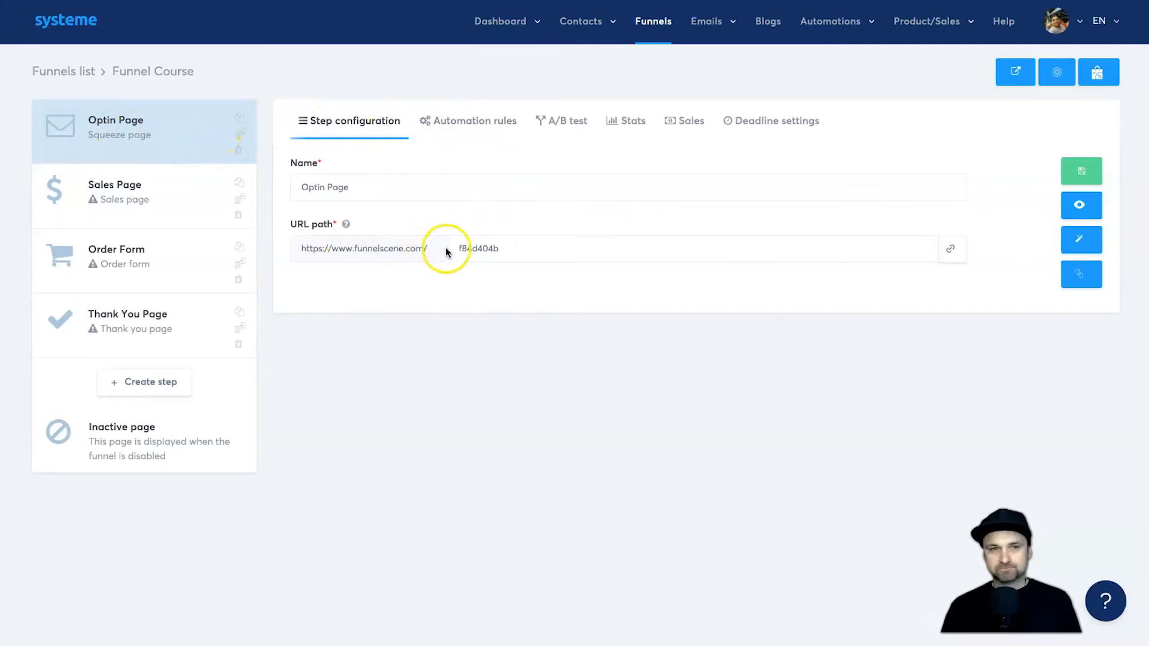
# Set the opt-in step's URL path to free-training-video, rename the step Free Video, and save it.
pyautogui.doubleClick(472, 249)
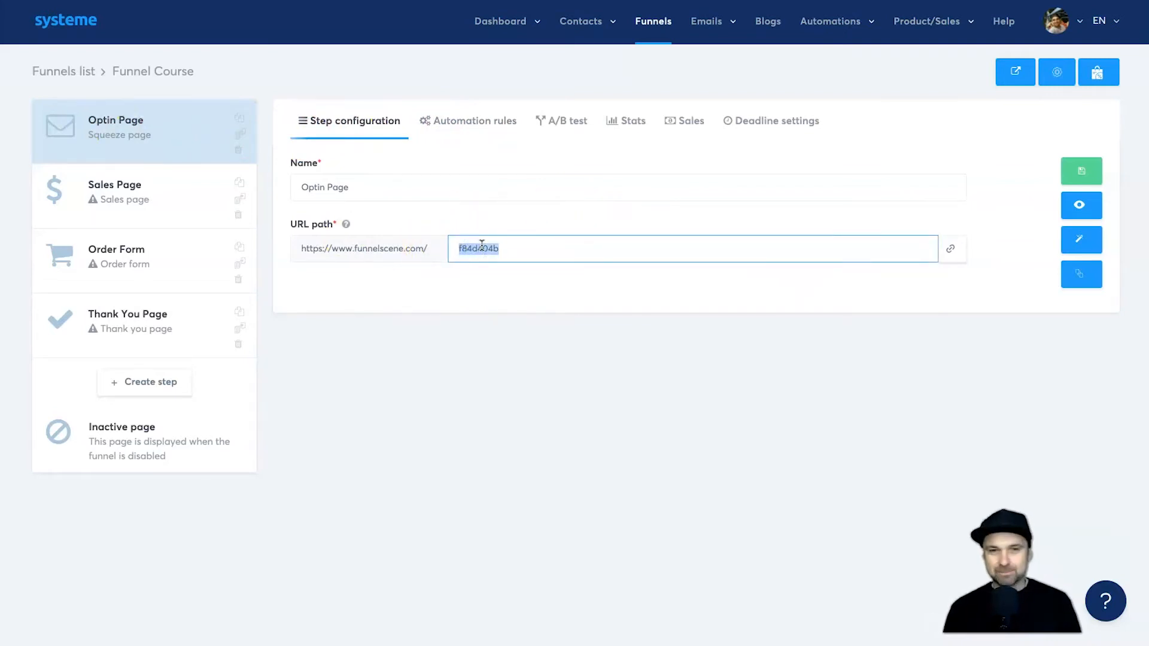
pyautogui.write('free-training-video')
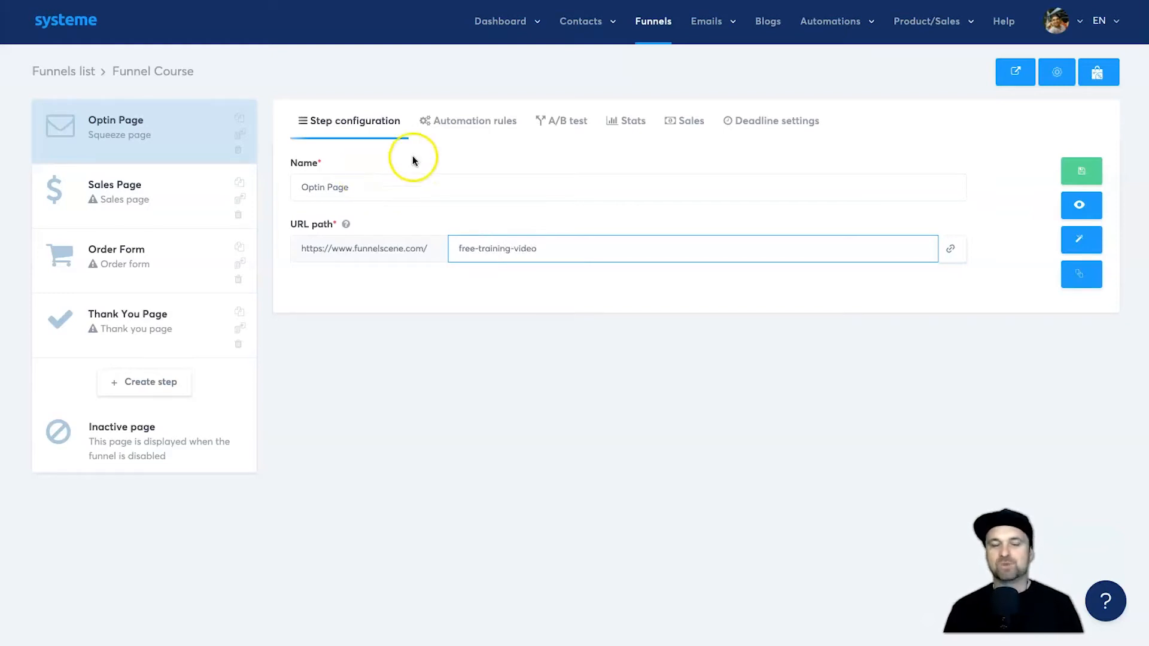
pyautogui.click(572, 296)
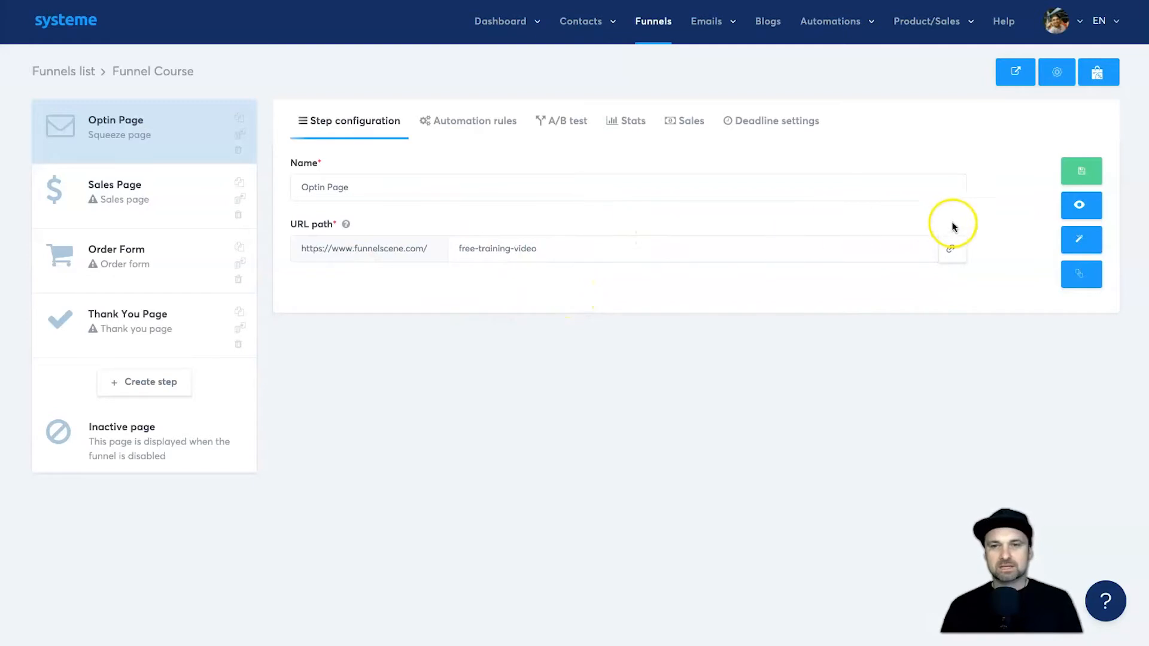
pyautogui.tripleClick(493, 191)
pyautogui.write('Free Video')
pyautogui.click(1081, 173)
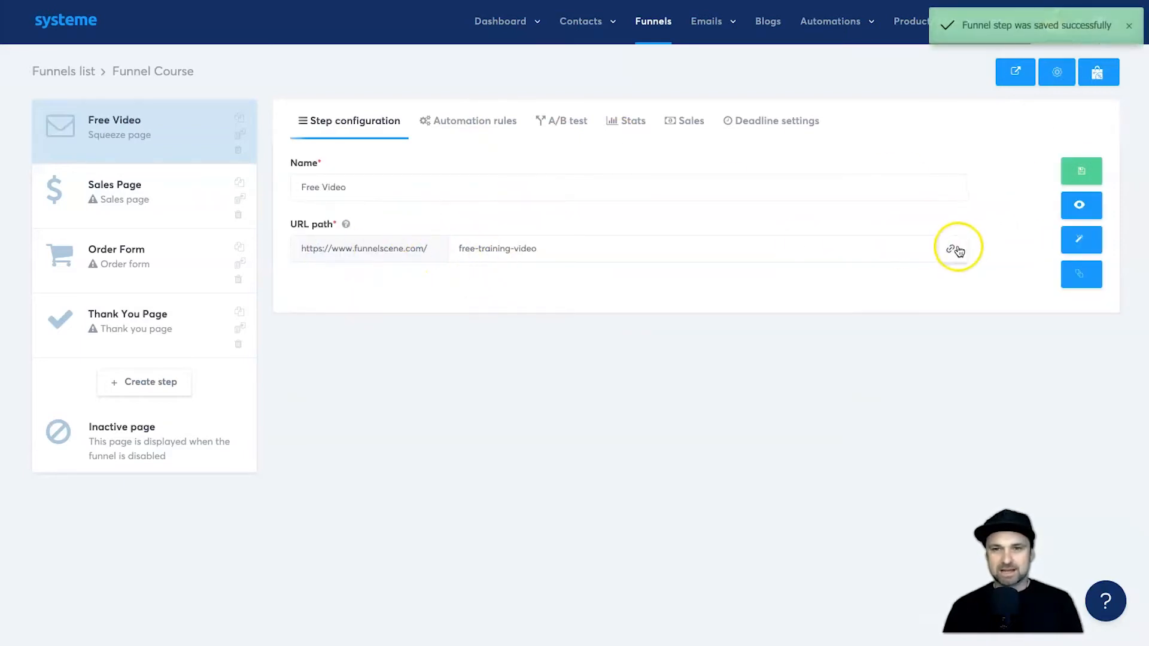
# Copy the Free Video page's URL and load it in a new browser tab to check the live page.
pyautogui.click(951, 248)
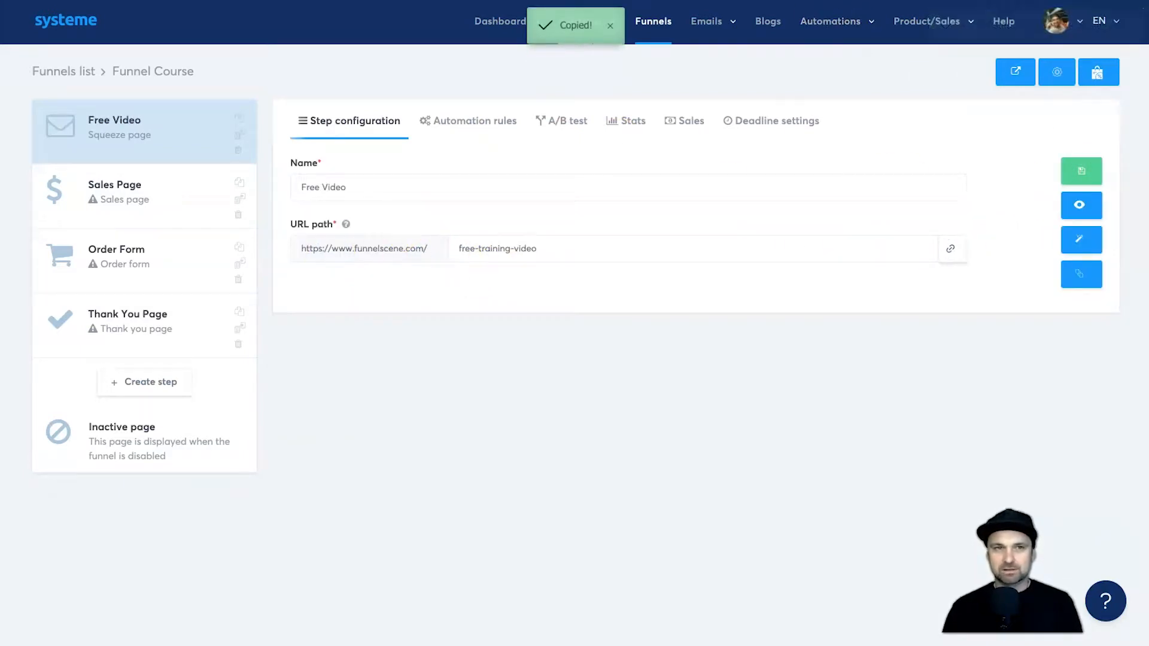
pyautogui.press('super+t')
pyautogui.press('super+v')
pyautogui.press('Return')
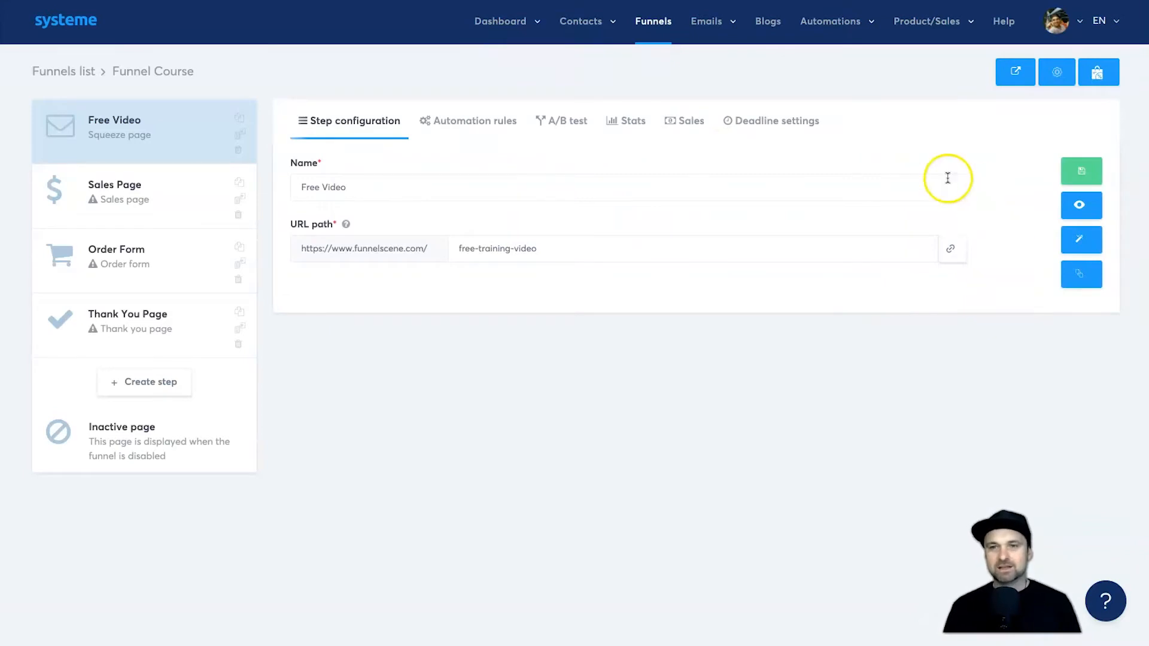
# Open the Free Video page in the page editor and review the JOIN NOW ! button's click action and redirection settings.
pyautogui.click(1081, 242)
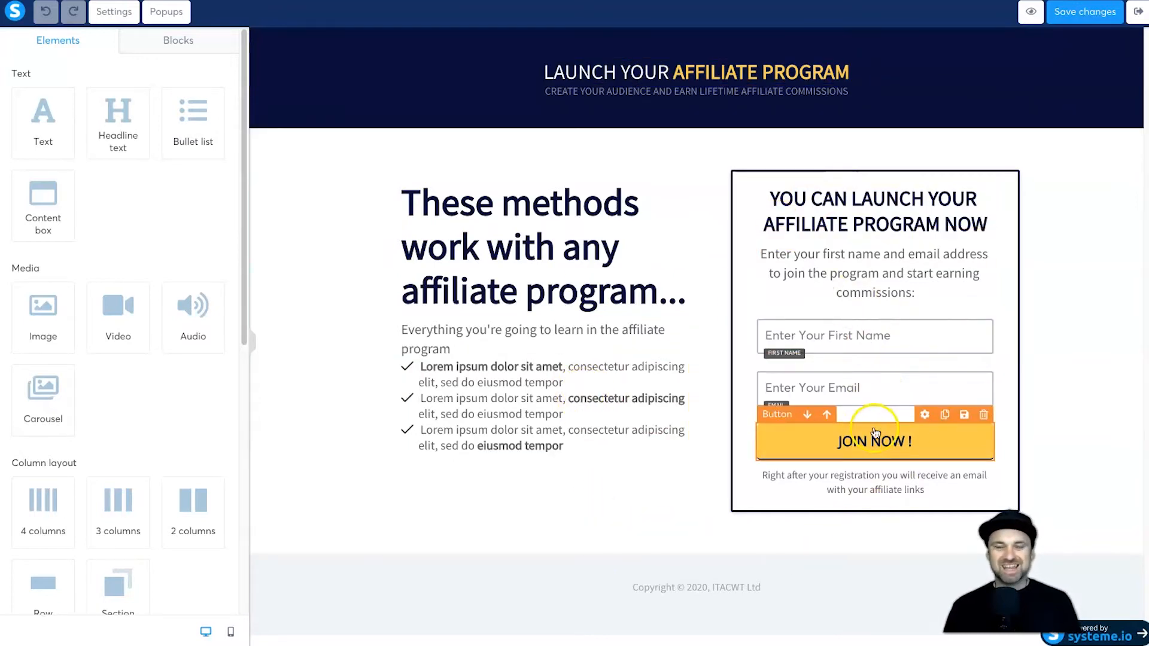
pyautogui.click(827, 444)
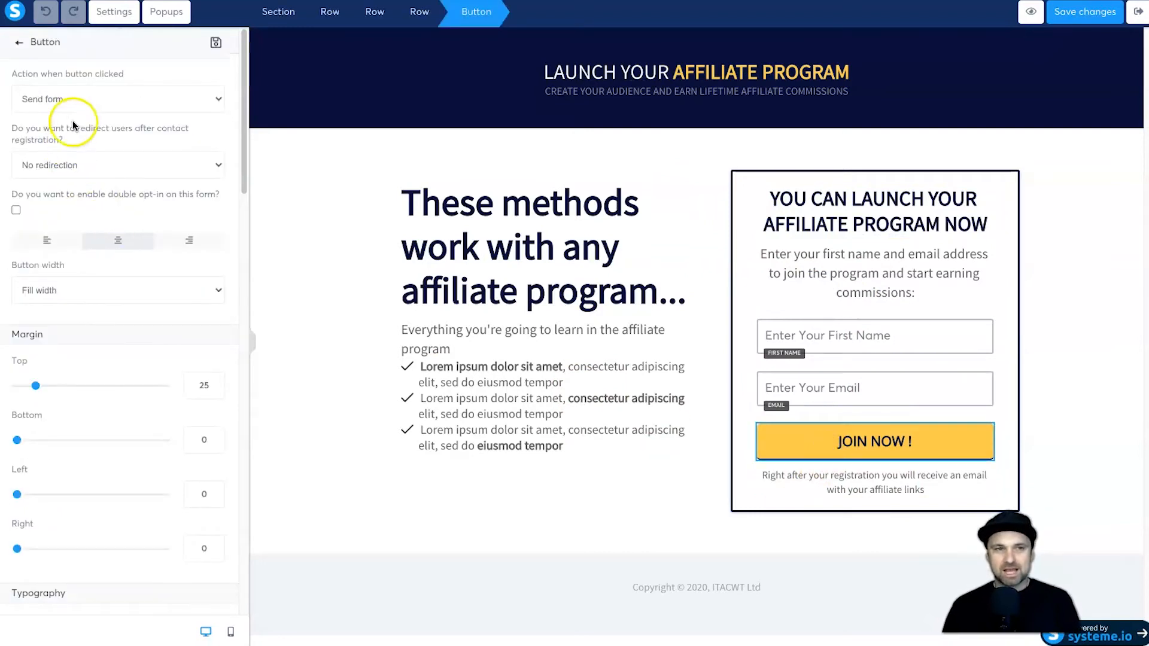
pyautogui.moveTo(13, 77); pyautogui.dragTo(136, 73)
pyautogui.click(135, 73)
pyautogui.click(70, 101)
pyautogui.click(69, 99)
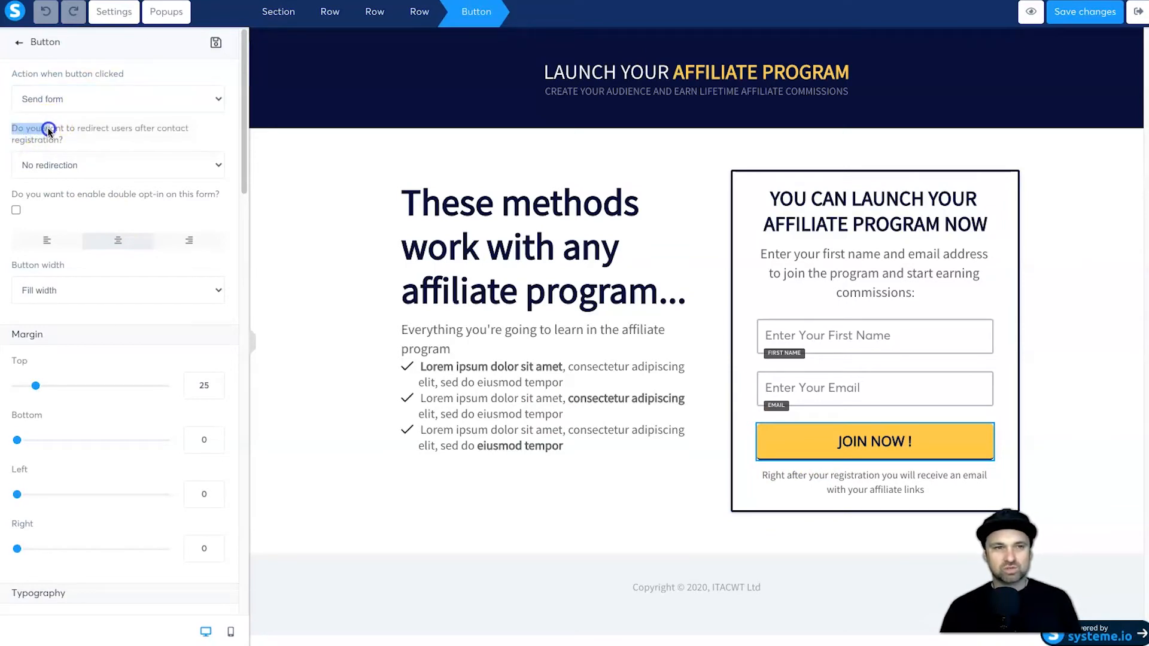
pyautogui.moveTo(137, 133); pyautogui.dragTo(184, 139)
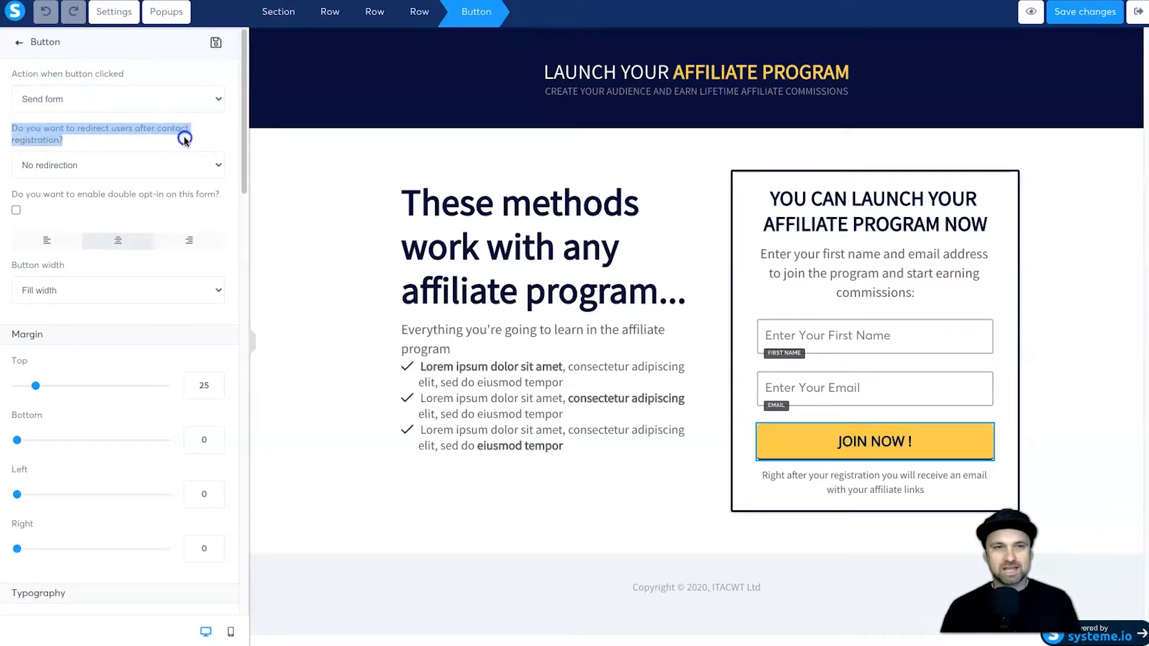
pyautogui.click(179, 146)
# Set the JOIN NOW ! button to redirect users to the next step after contact registration, then save the page and exit the editor.
pyautogui.click(82, 165)
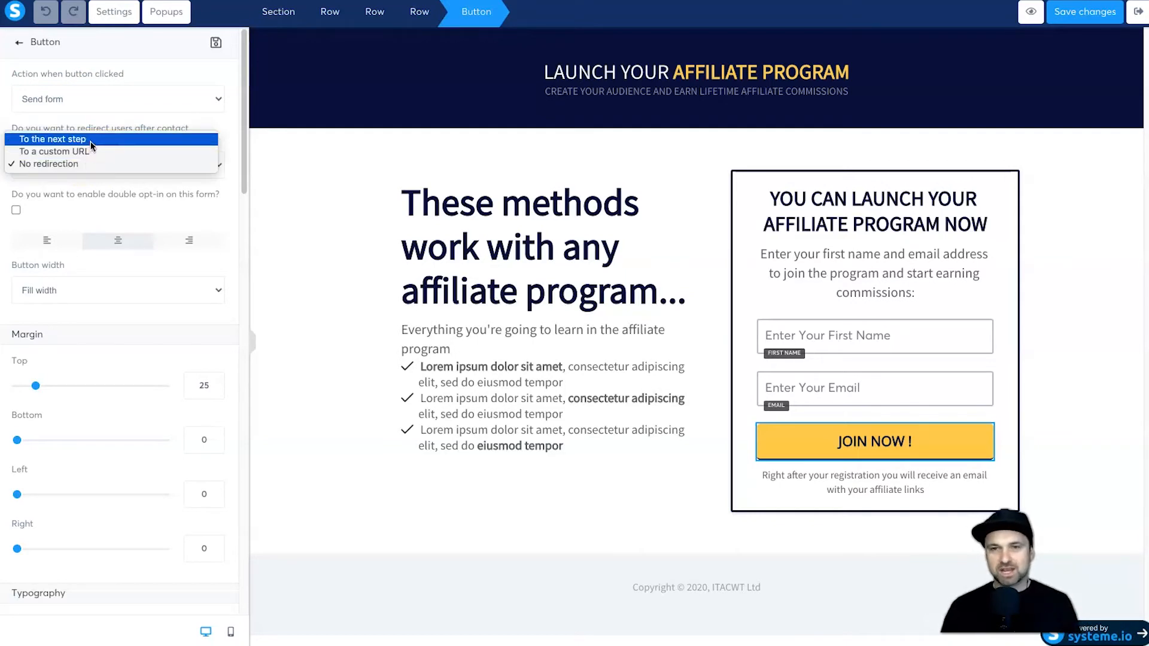
pyautogui.click(90, 139)
pyautogui.click(77, 159)
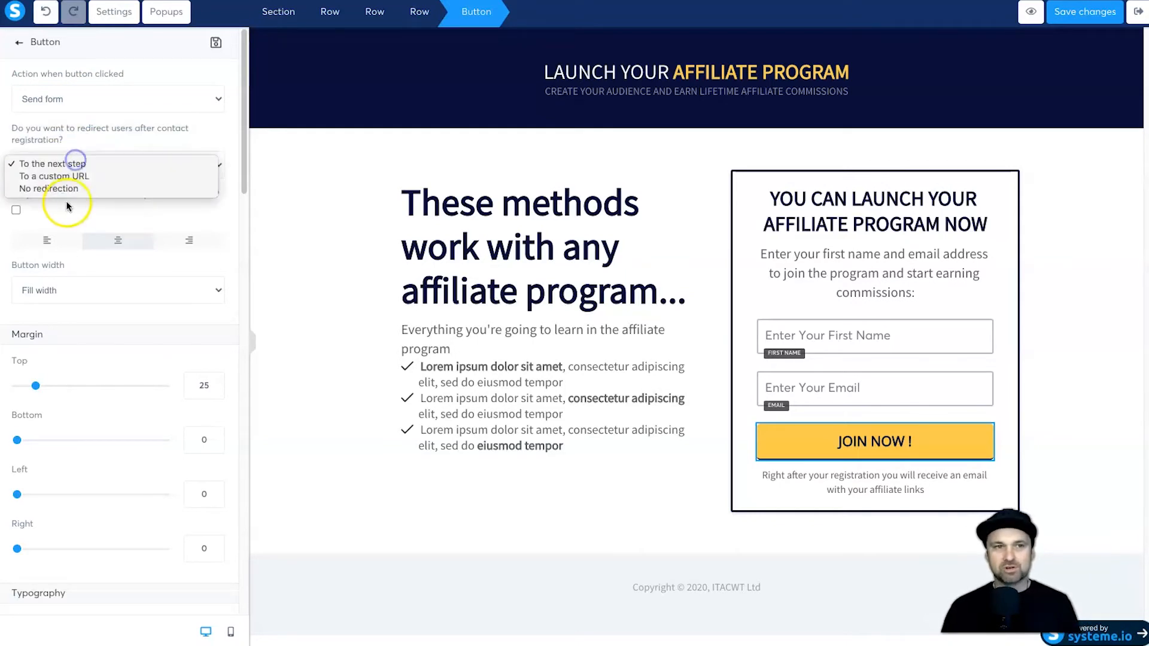
pyautogui.click(67, 188)
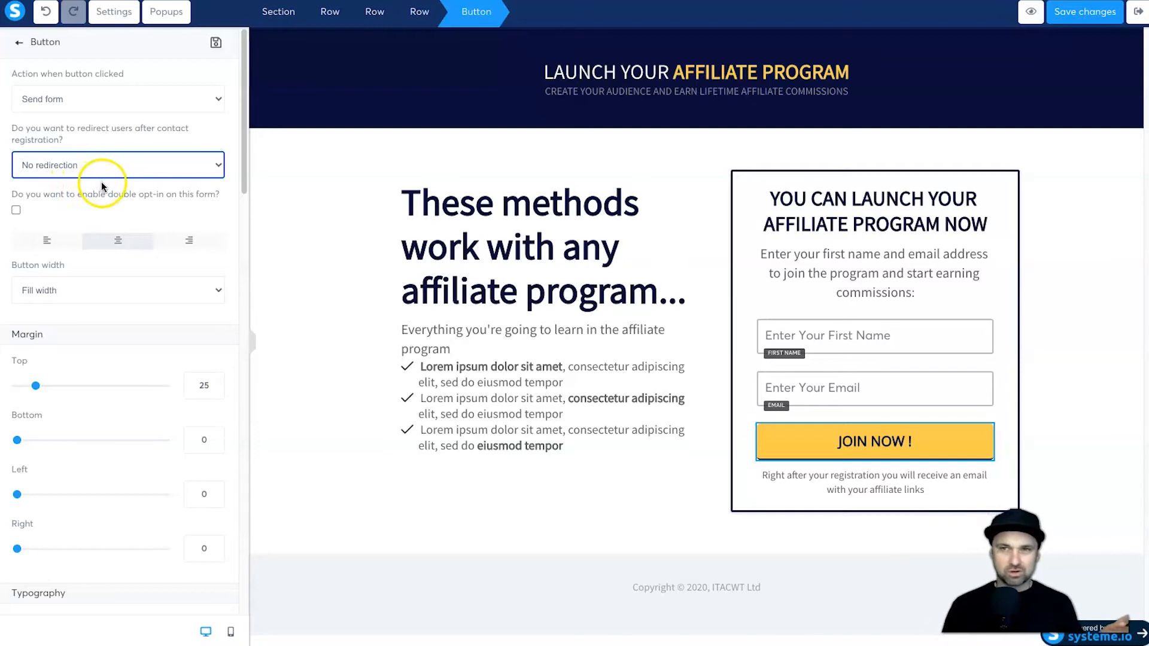
pyautogui.click(78, 161)
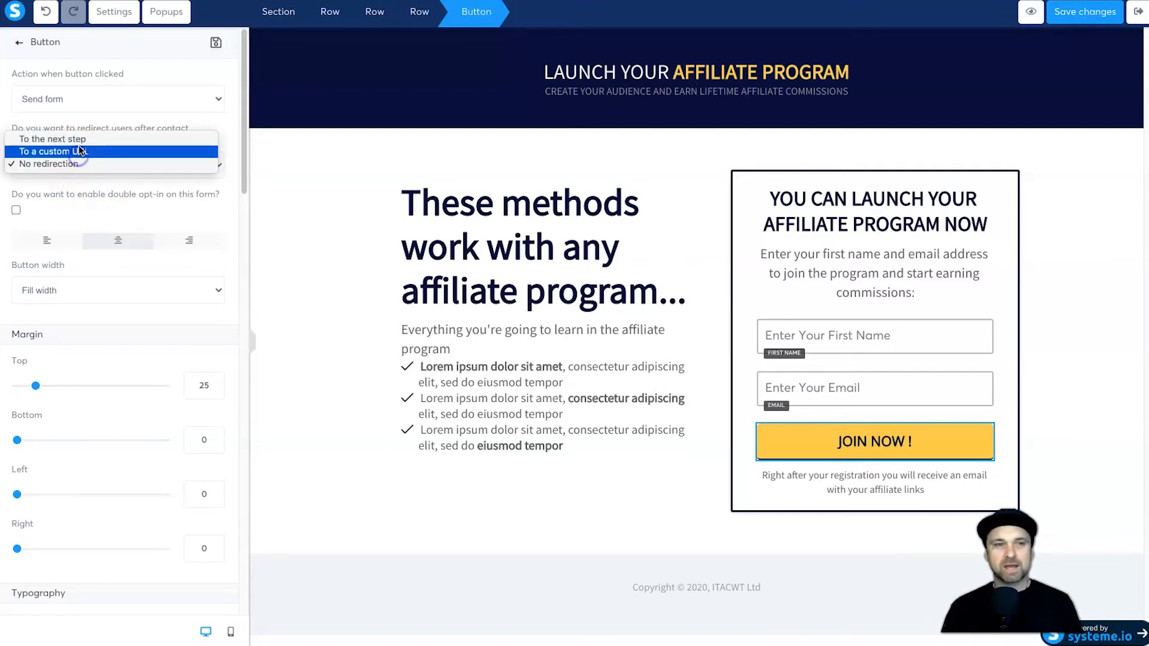
pyautogui.click(79, 140)
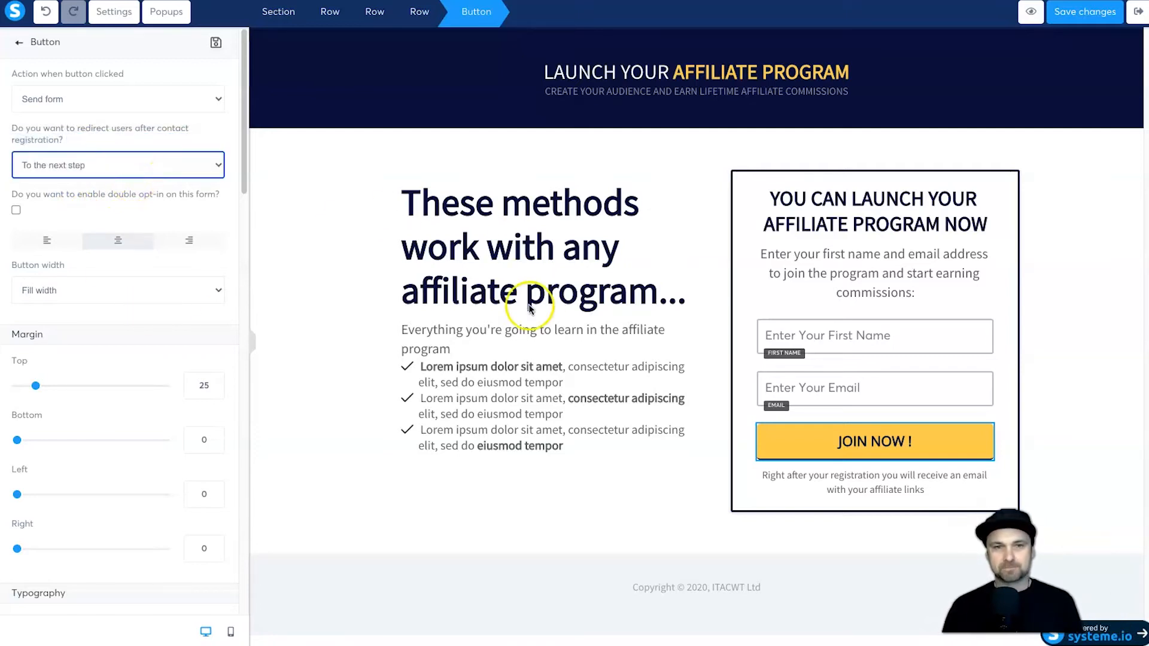
pyautogui.click(1108, 13)
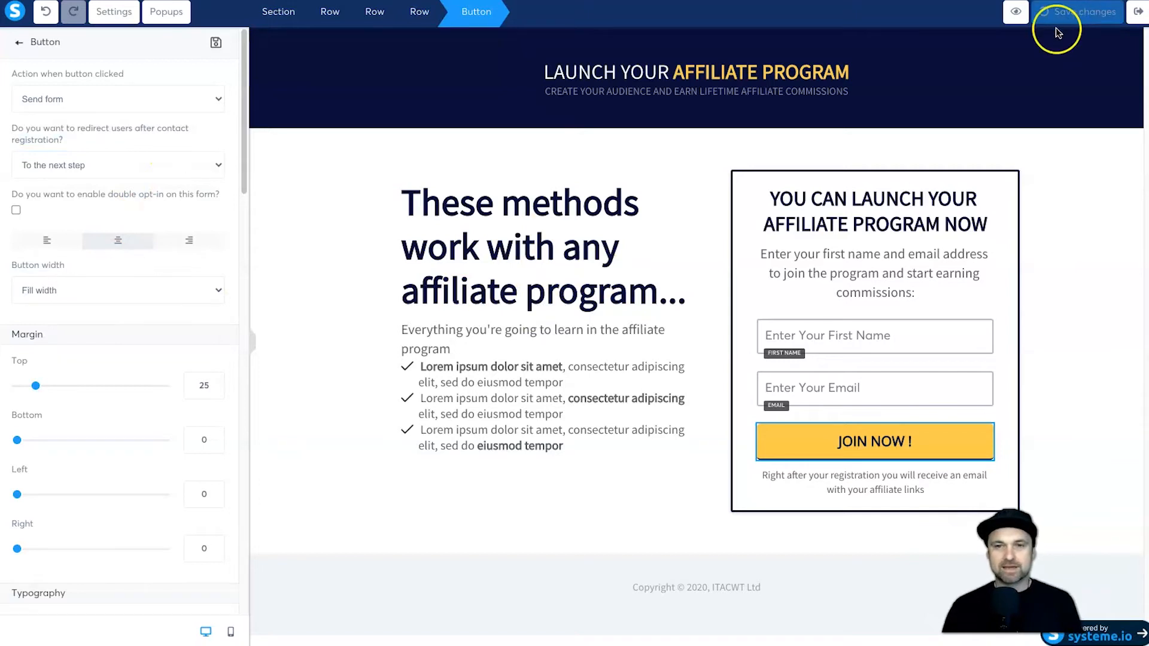
pyautogui.click(1136, 12)
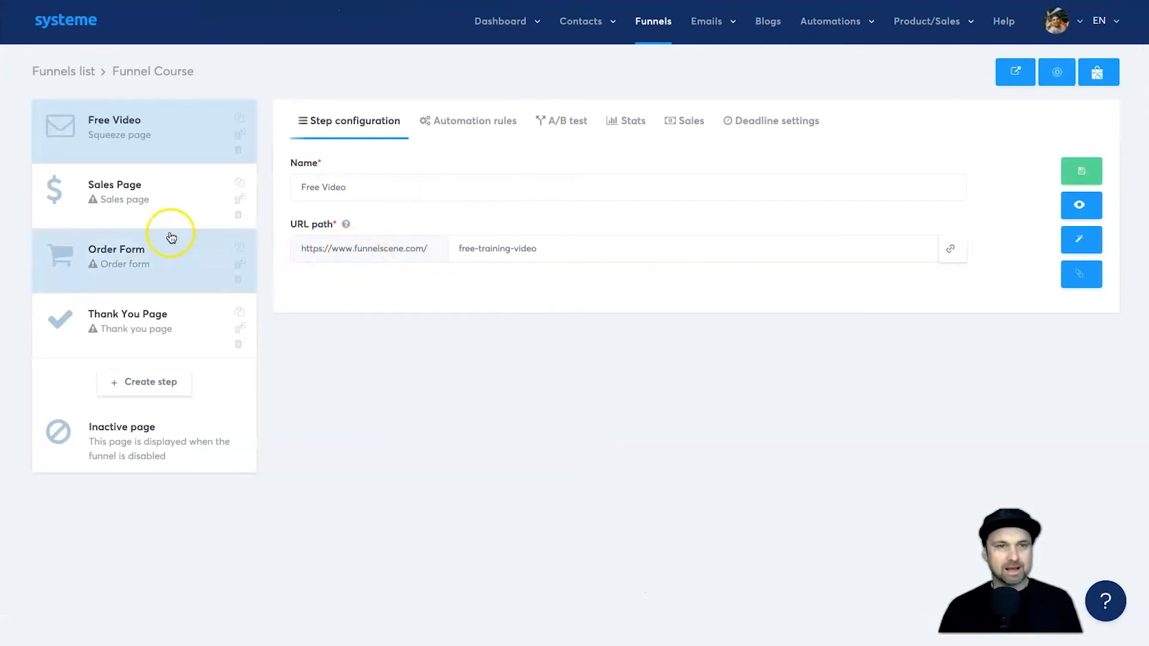
# Choose the "Why most of what you read about content marketing is untrue and misleading..." video template for the Sales Page step.
pyautogui.click(117, 202)
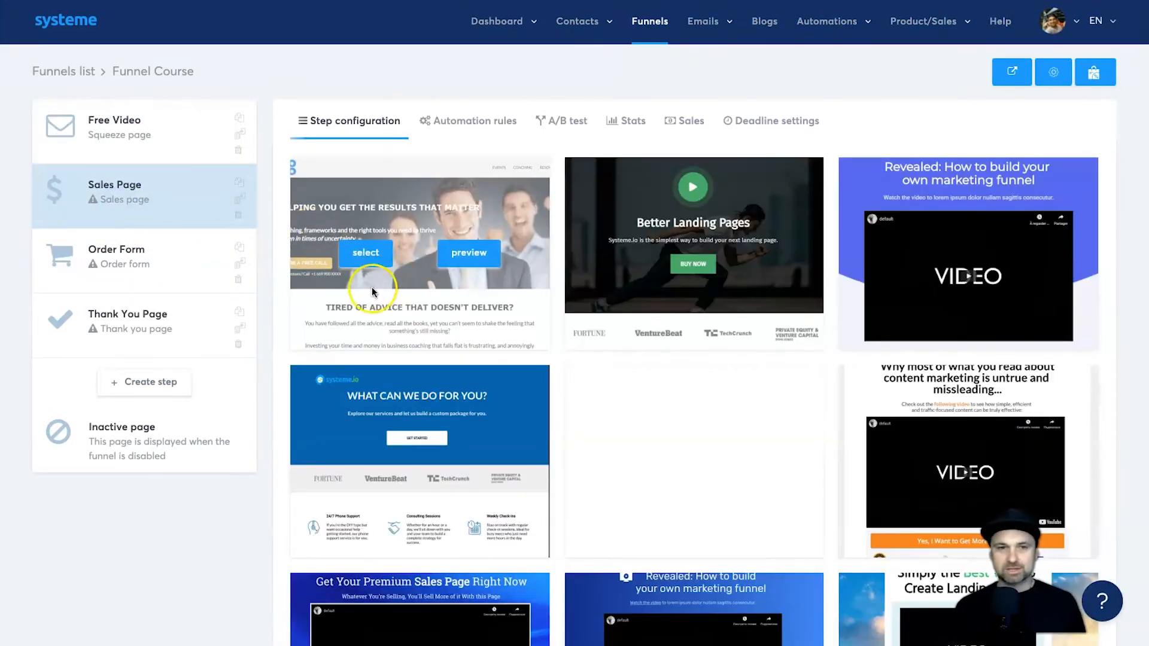
pyautogui.scroll(-4, 756, 264)
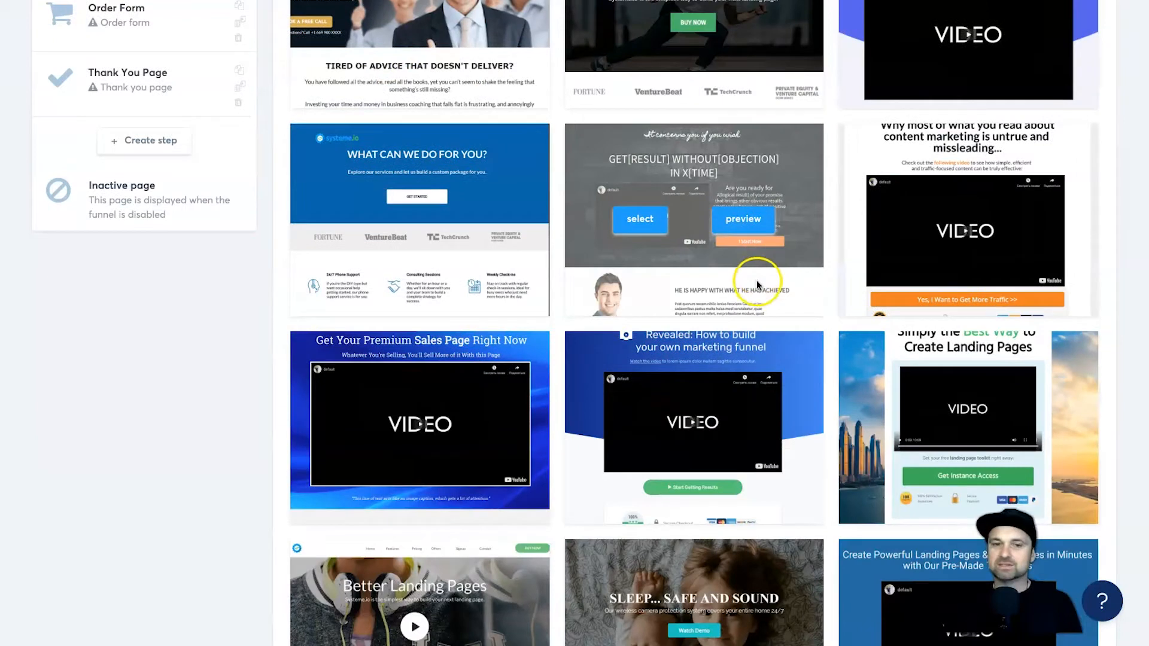
pyautogui.scroll(-5, 780, 281)
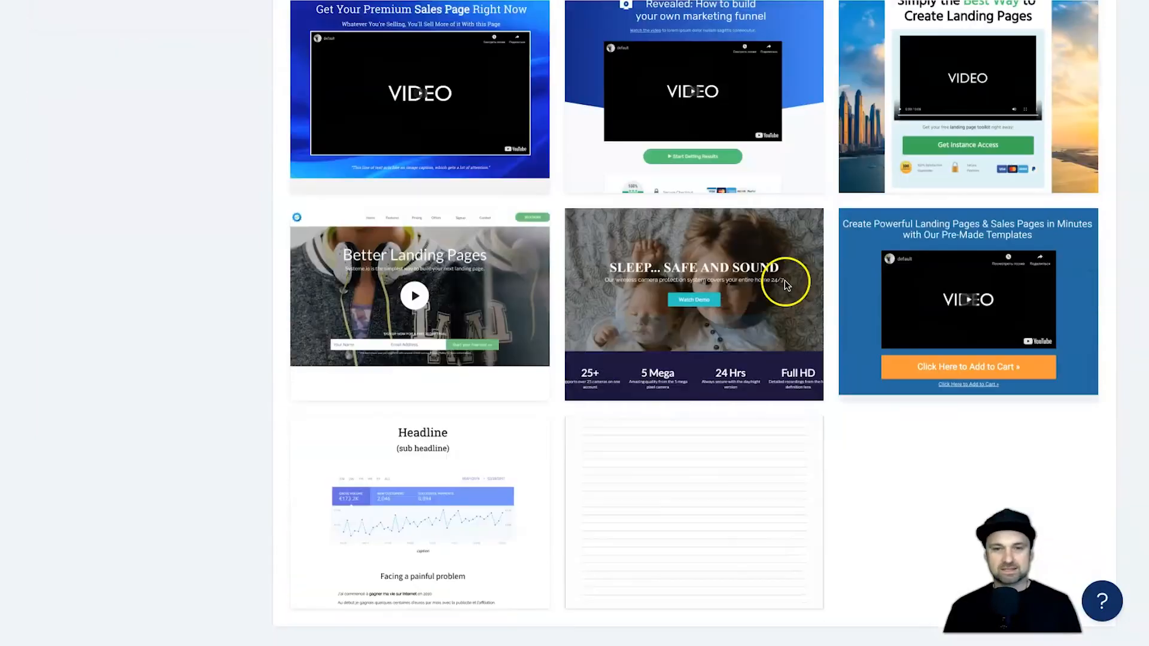
pyautogui.scroll(6, 527, 403)
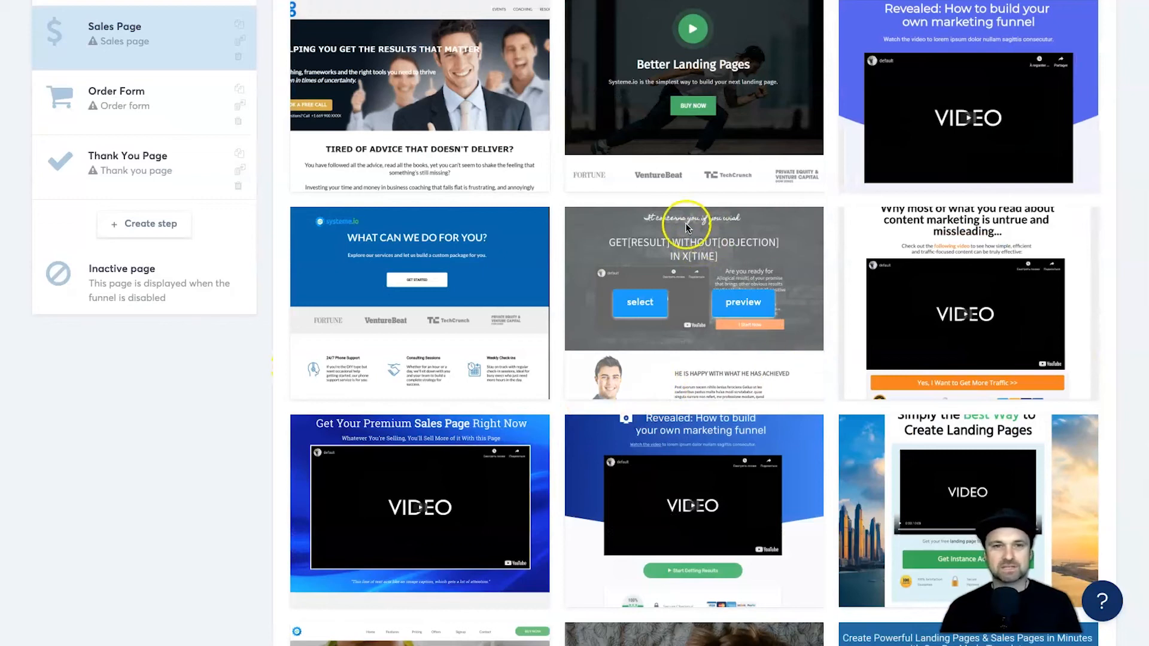
pyautogui.scroll(-1, 734, 273)
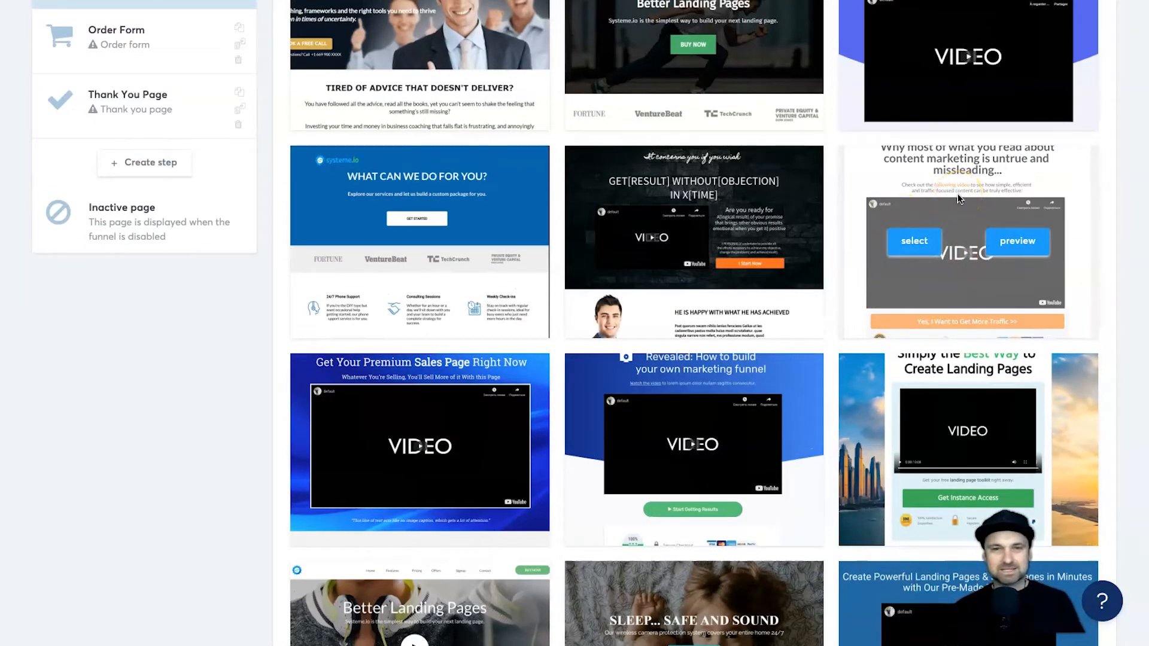
pyautogui.click(916, 246)
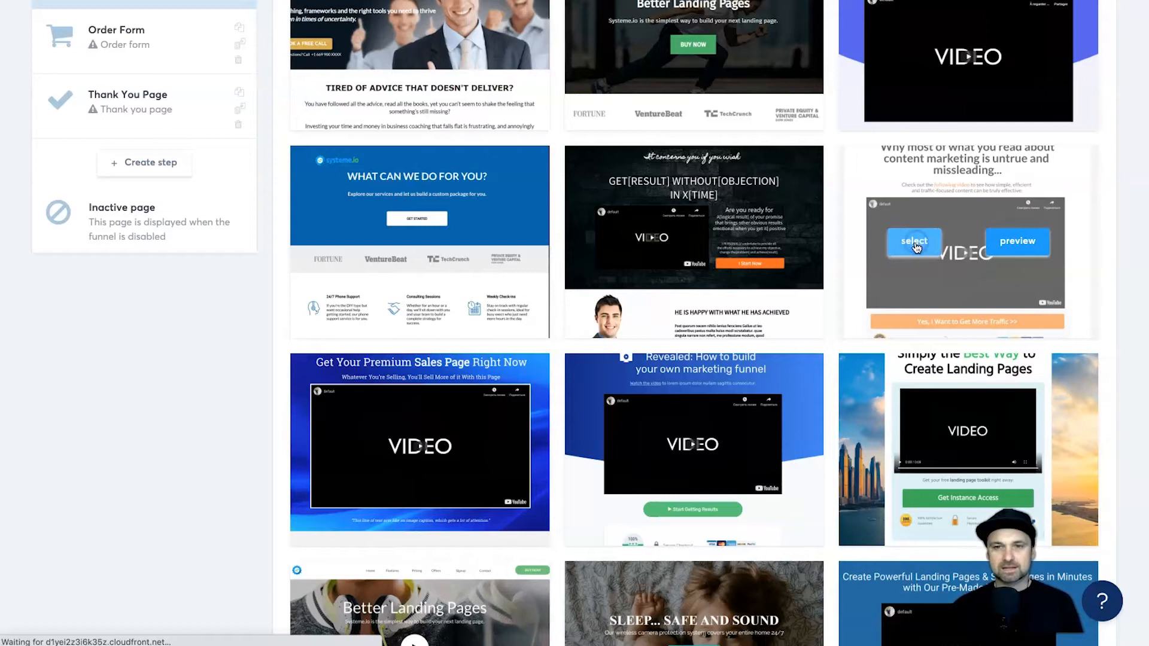
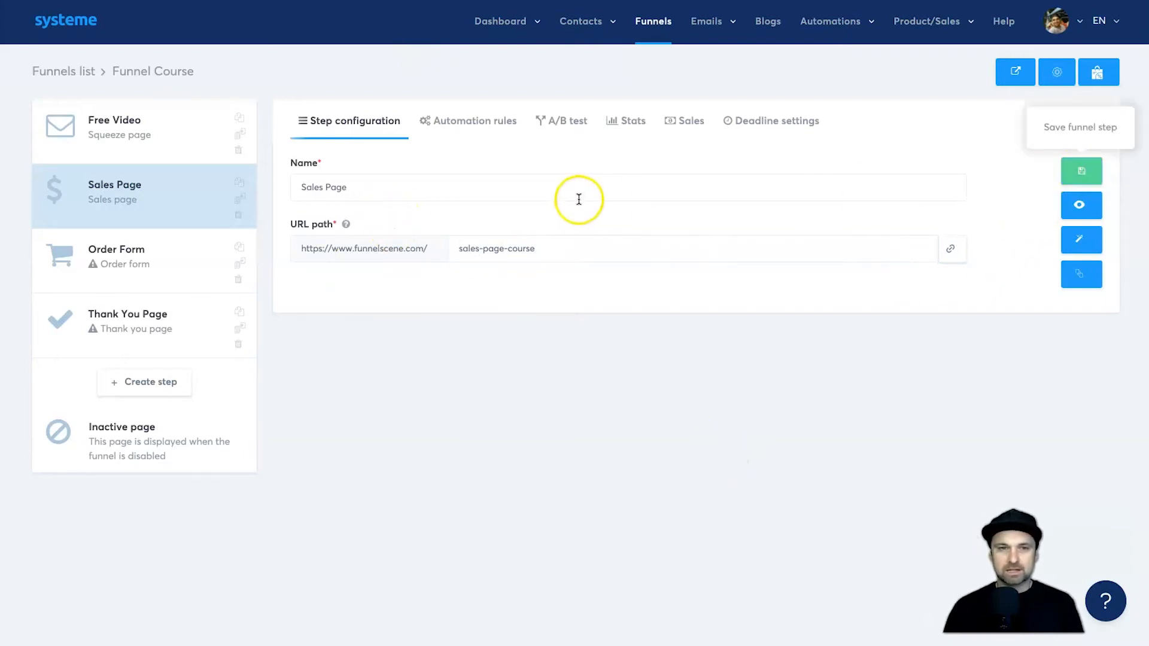
# Save the Sales Page step with the URL path sales-page-course.
pyautogui.click(1094, 171)
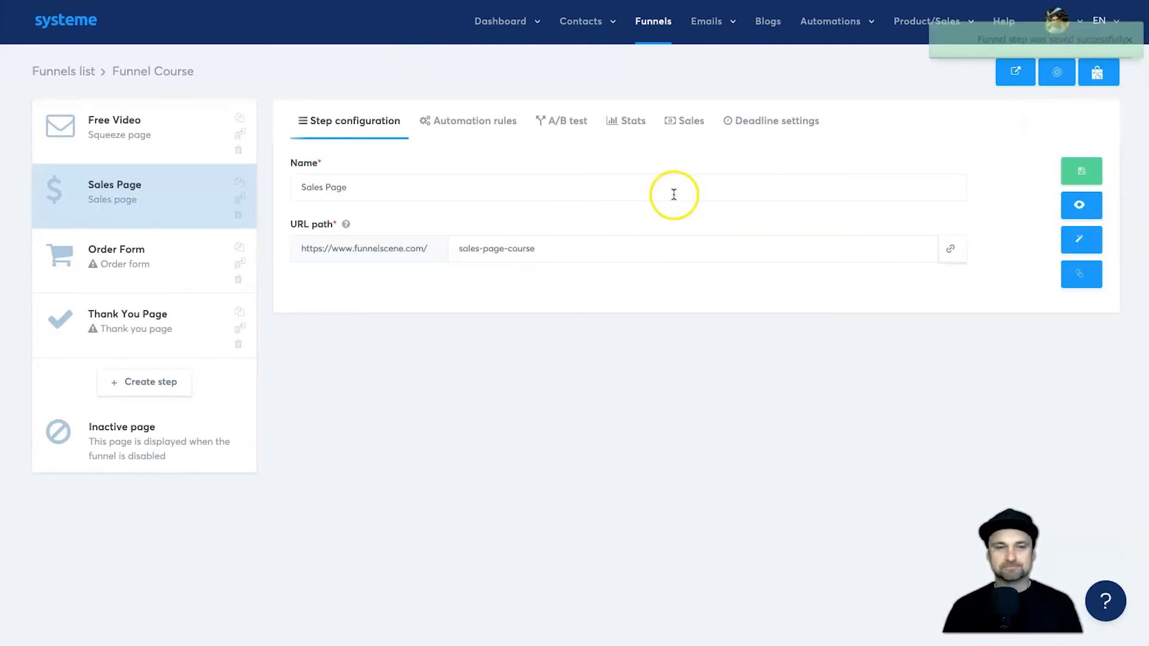
pyautogui.rightClick(472, 248)
pyautogui.click(706, 331)
pyautogui.click(714, 331)
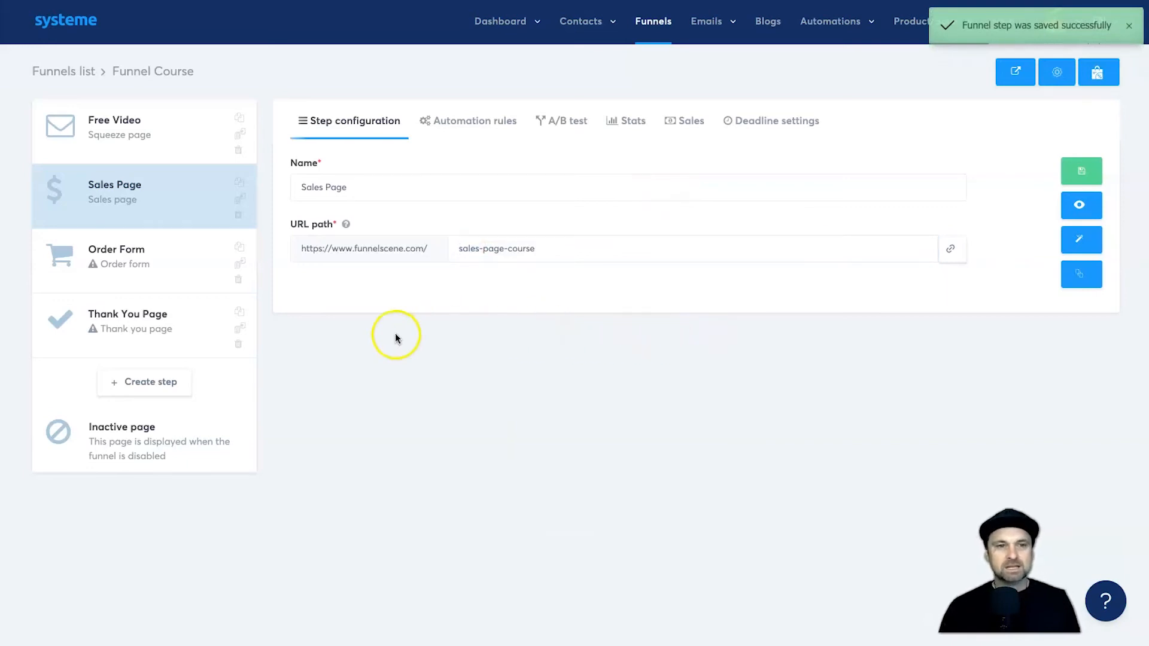
# Choose the blue three-step contact, payment and order template with Ebook, Privacy and Security sections for the Order Form step.
pyautogui.click(112, 261)
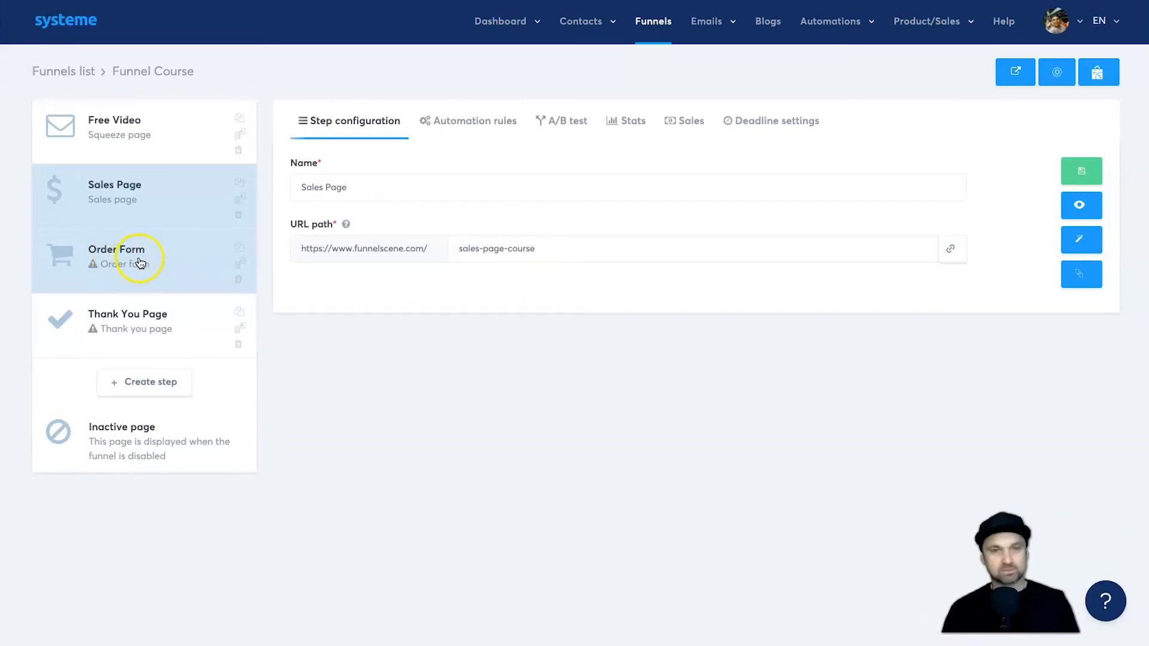
pyautogui.click(163, 259)
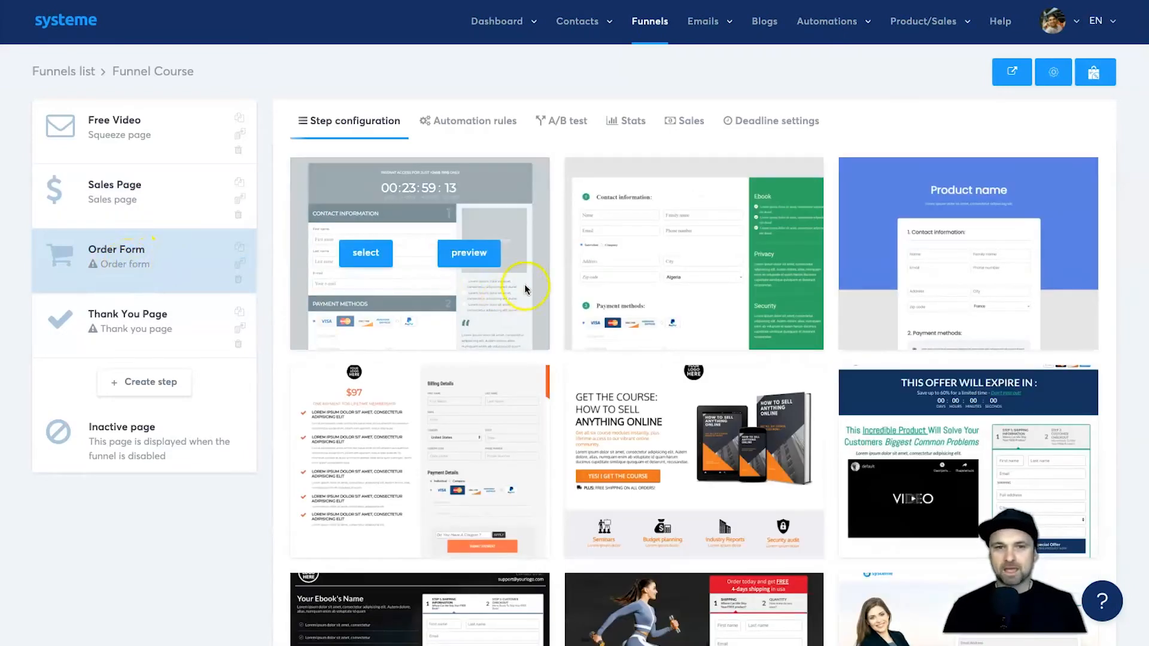
pyautogui.scroll(-6, 758, 378)
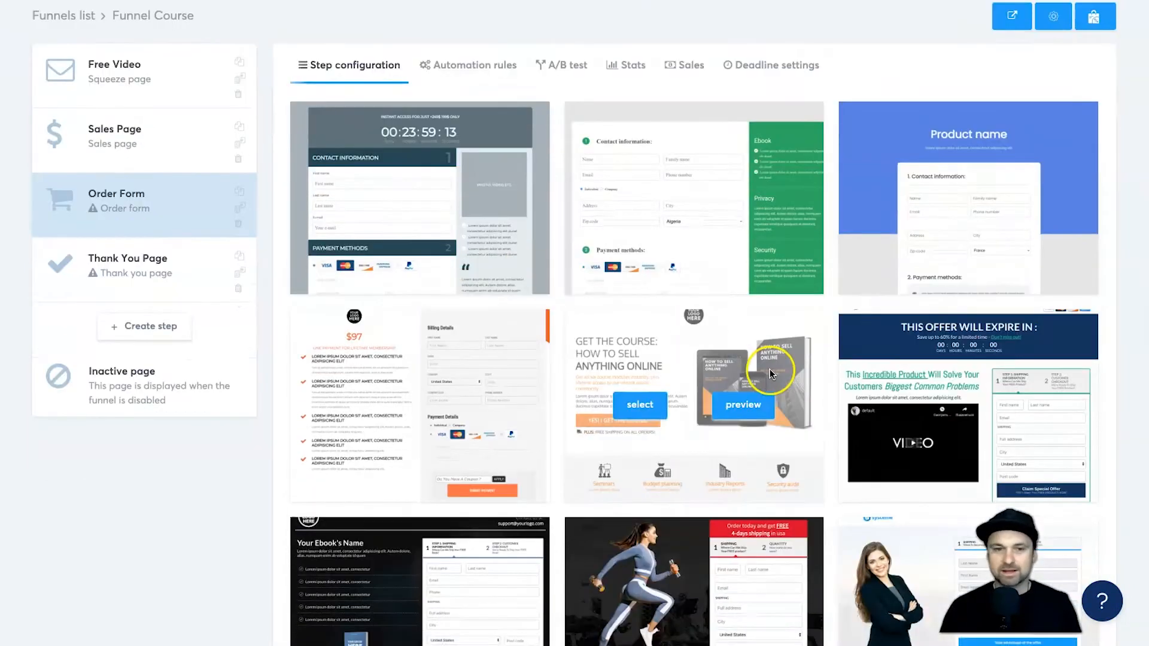
pyautogui.scroll(-6, 762, 359)
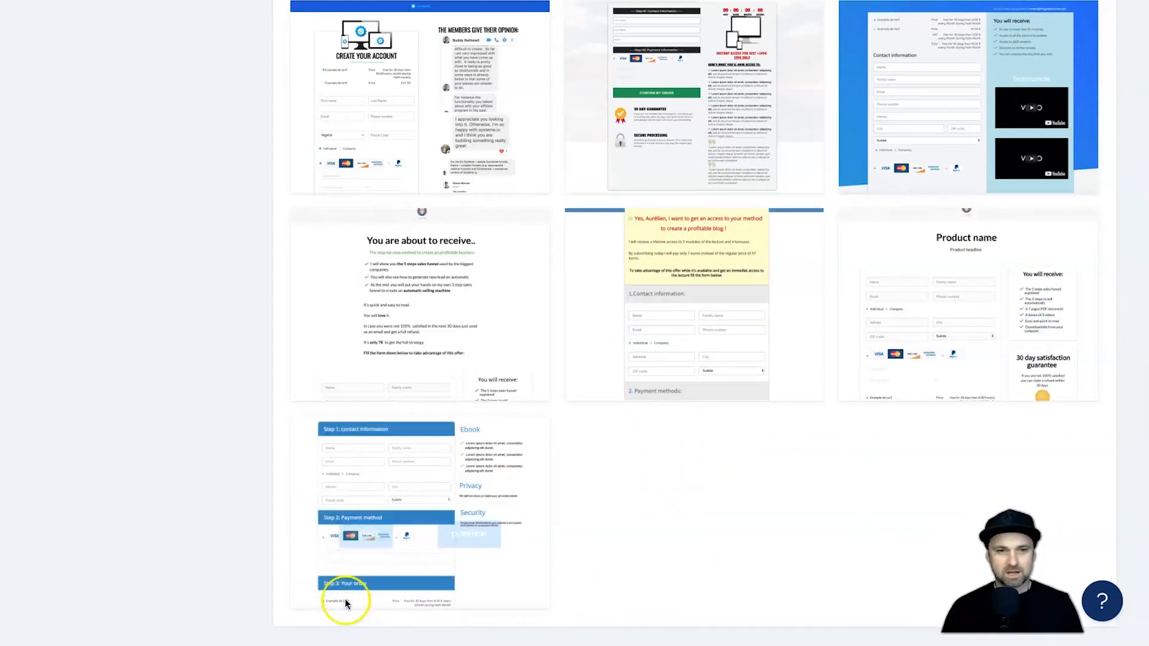
pyautogui.moveTo(426, 534)
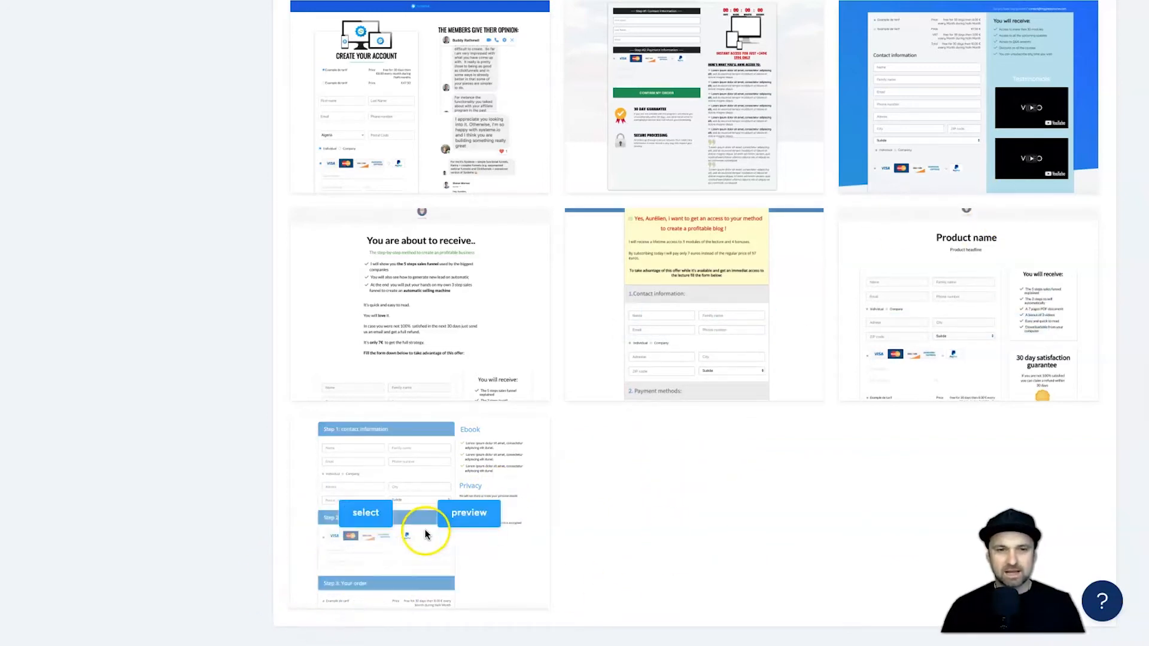
pyautogui.click(369, 514)
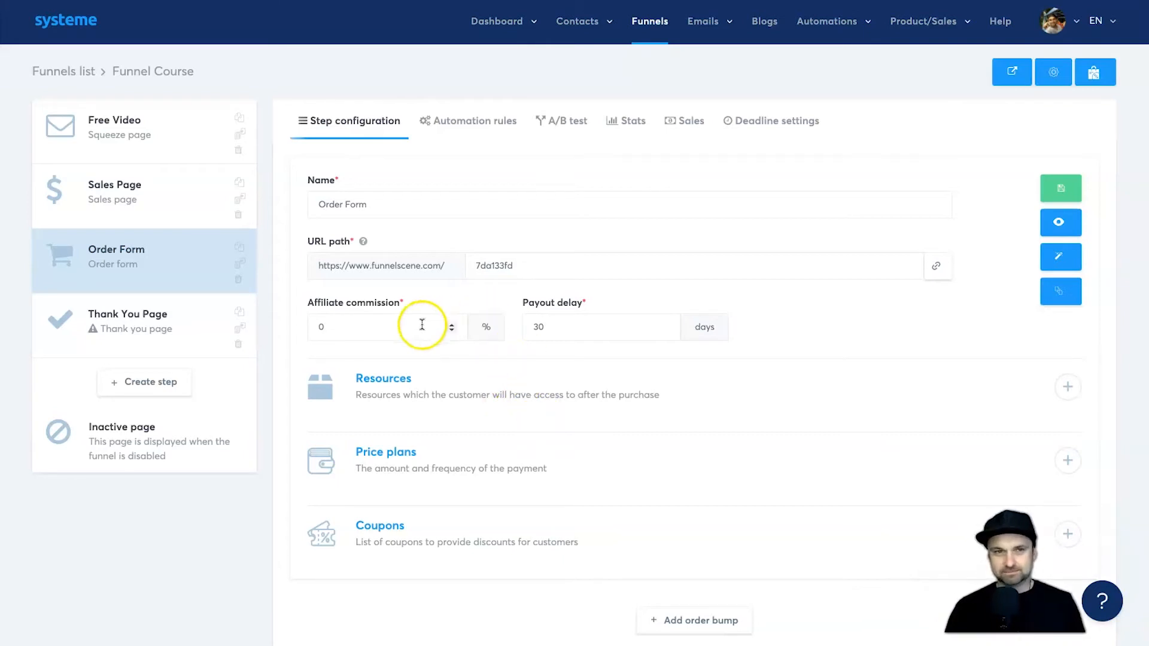
# Set the Order Form's URL path to order-cart-course and its affiliate commission to 30%.
pyautogui.click(405, 330)
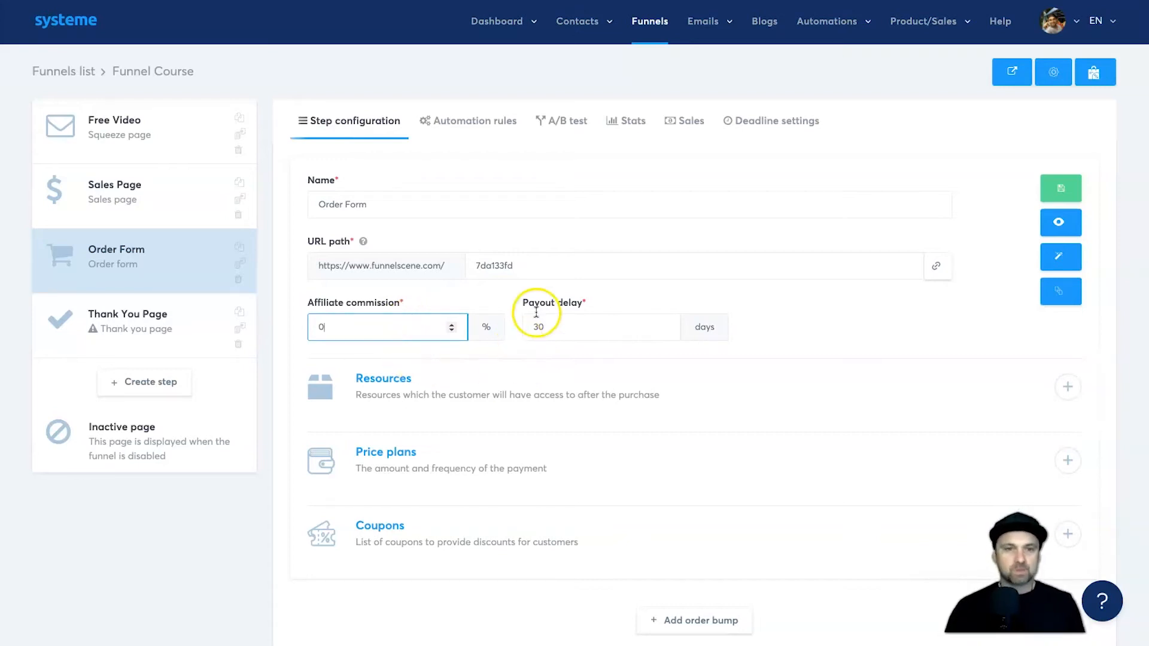
pyautogui.click(544, 269)
pyautogui.doubleClick(550, 273)
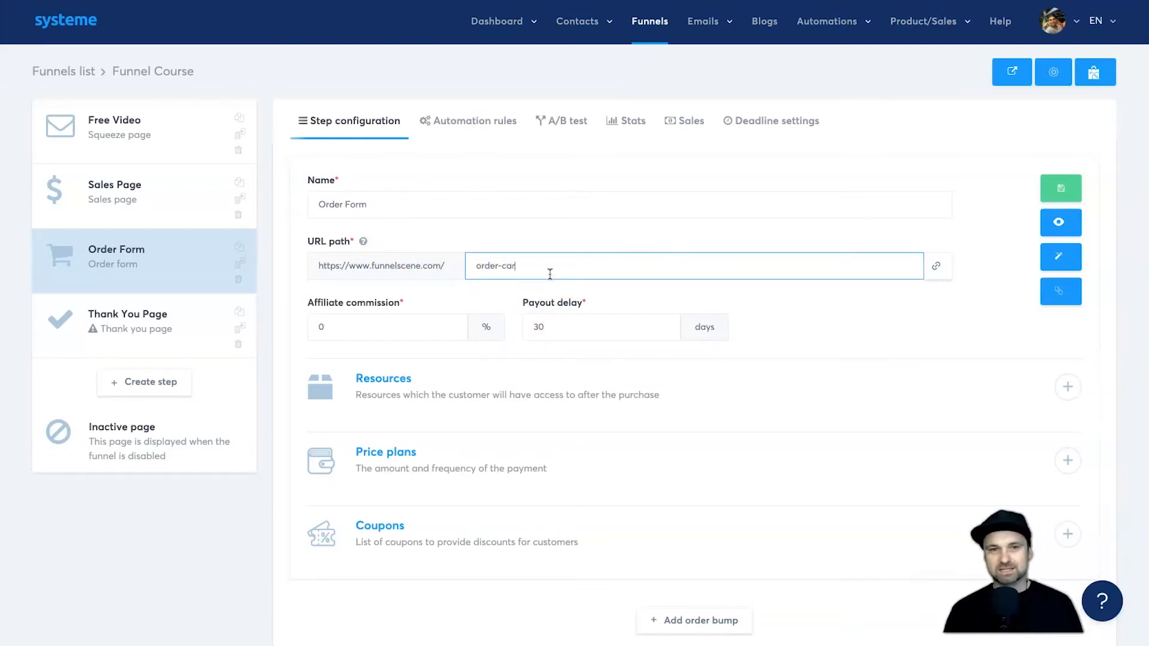
pyautogui.write('order-cart-course')
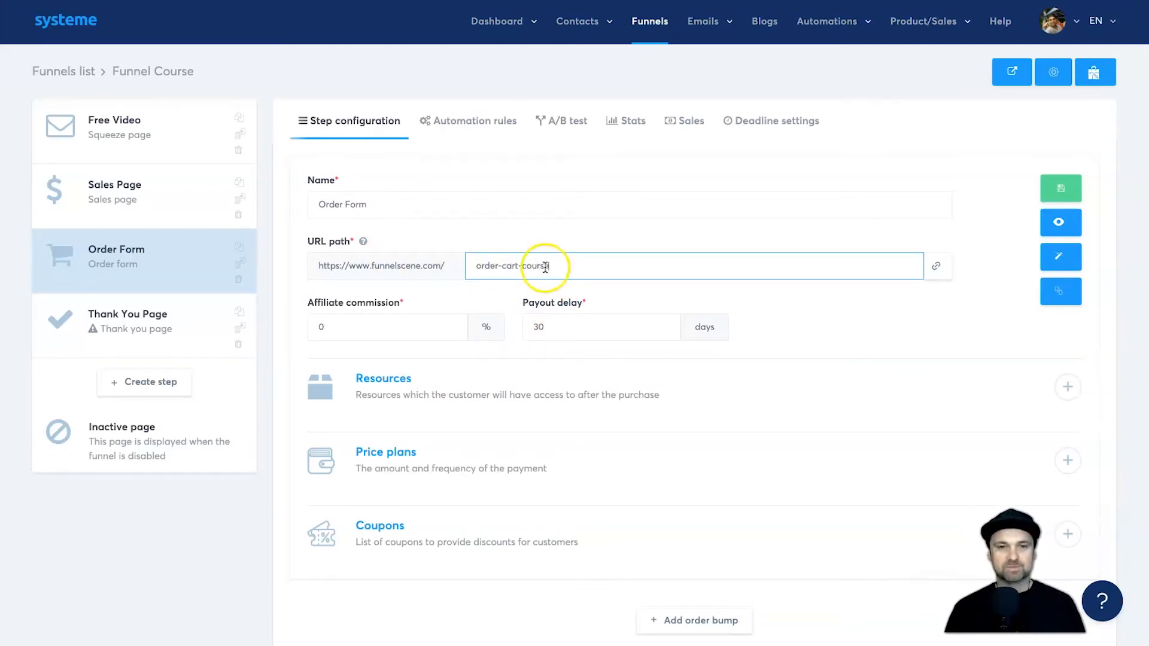
pyautogui.click(397, 336)
pyautogui.click(322, 327)
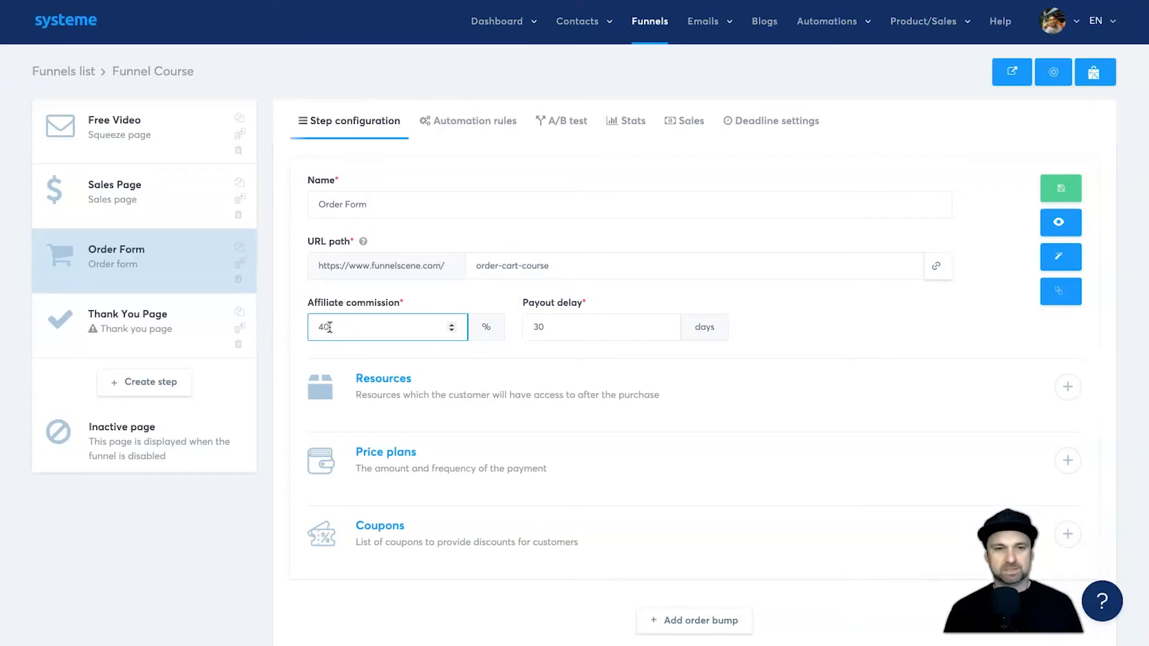
pyautogui.click(814, 347)
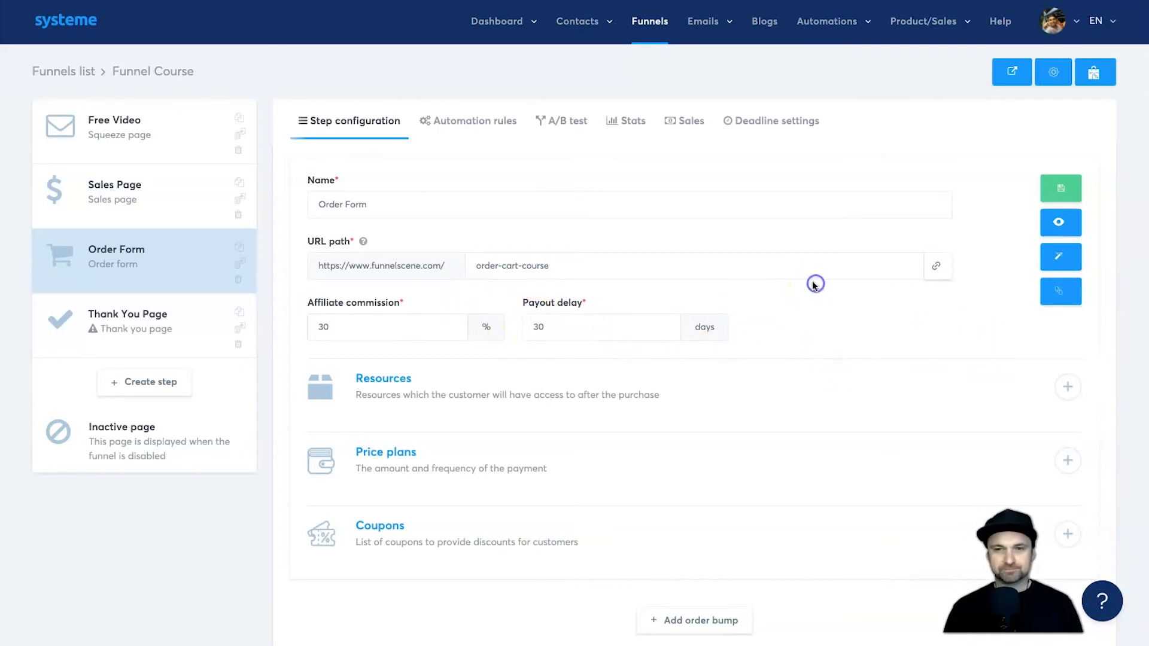
# Add a resource of type Course to the Order Form.
pyautogui.scroll(-1, 852, 285)
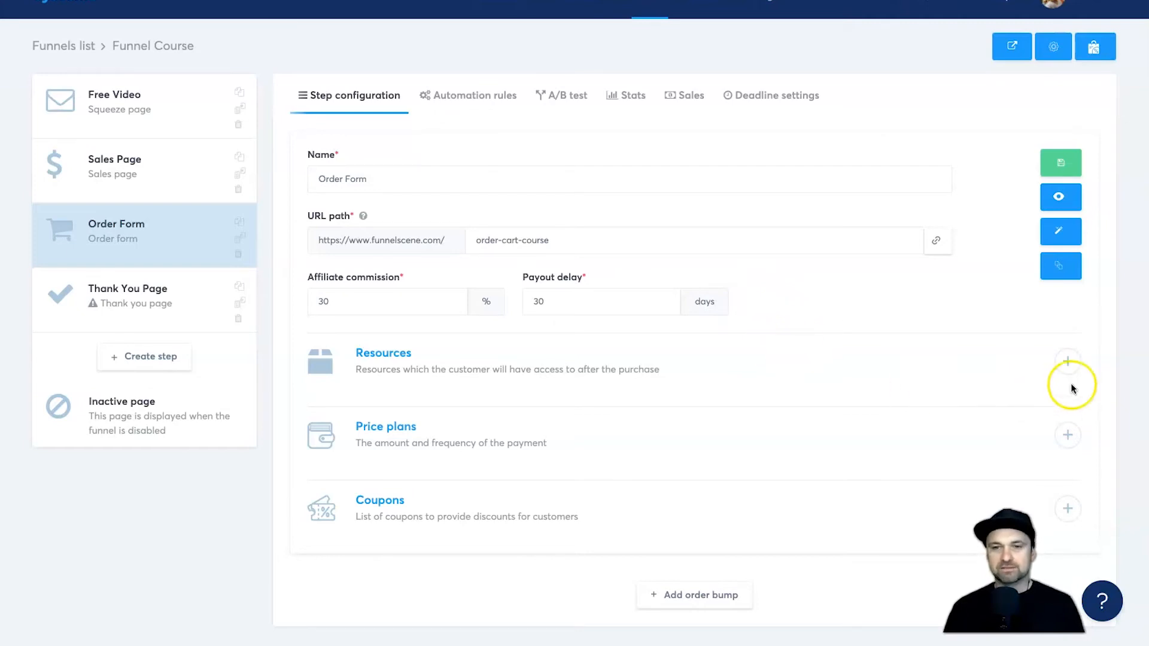
pyautogui.click(1068, 359)
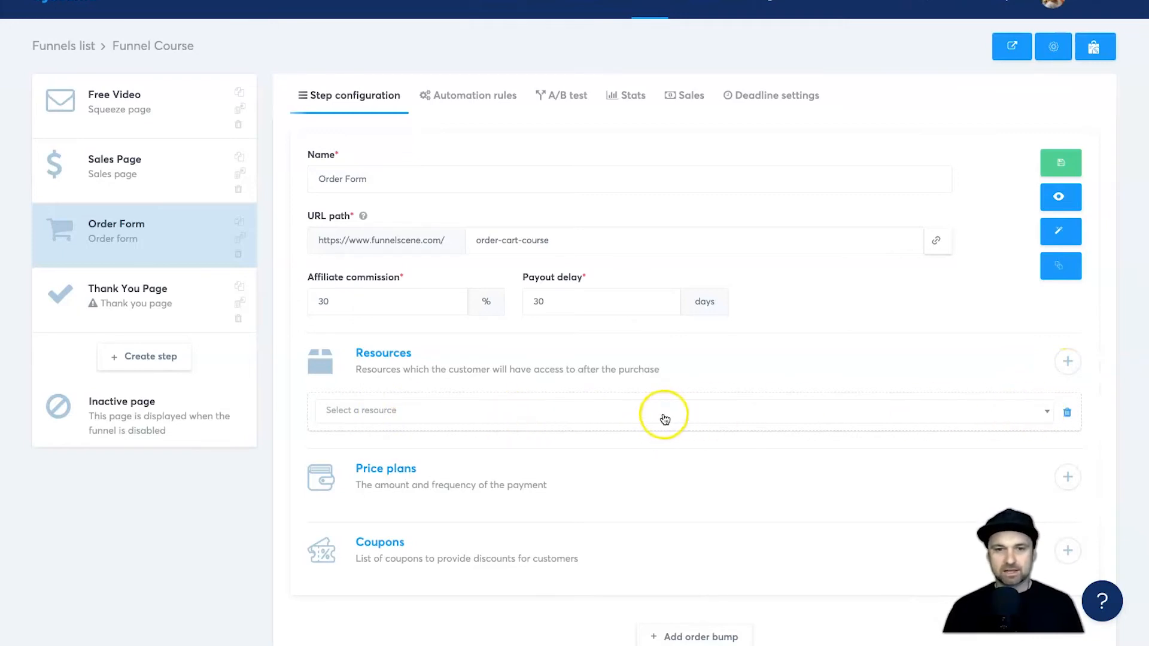
pyautogui.click(598, 411)
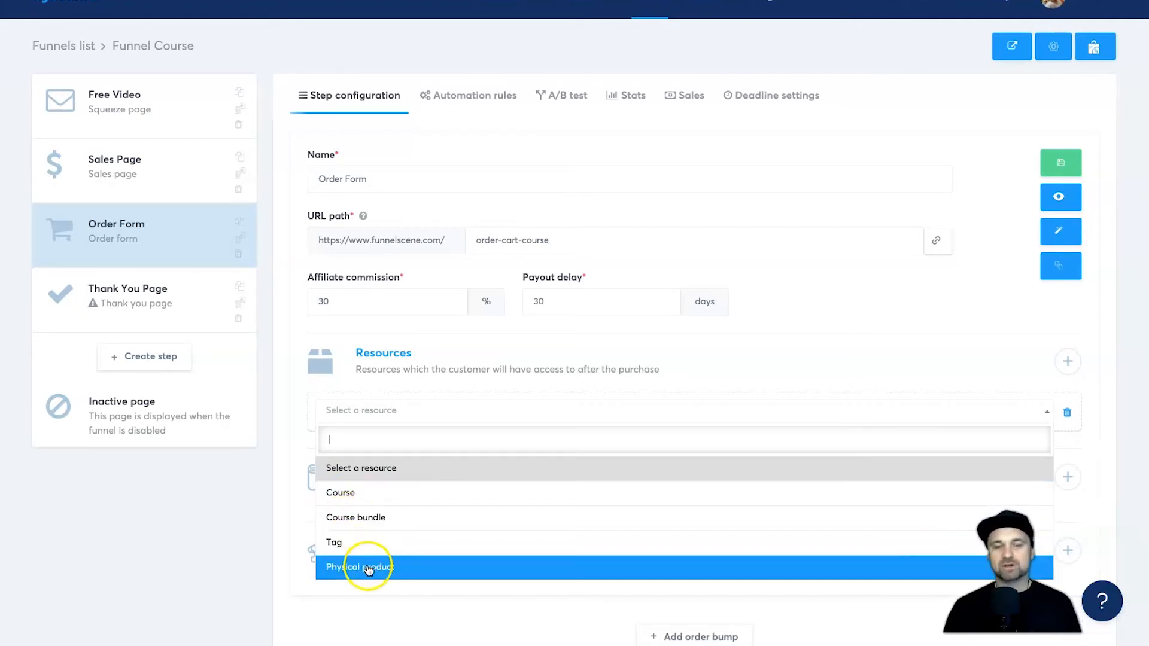
pyautogui.click(393, 498)
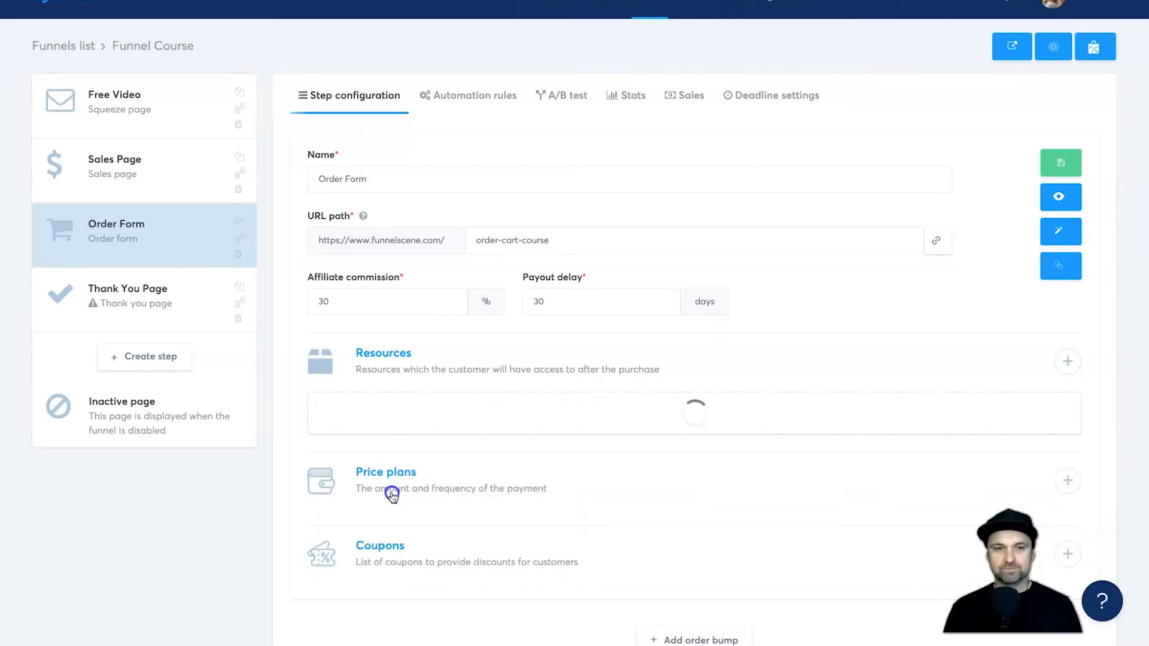
# Review the courses available for the resource and find where courses are managed.
pyautogui.click(369, 460)
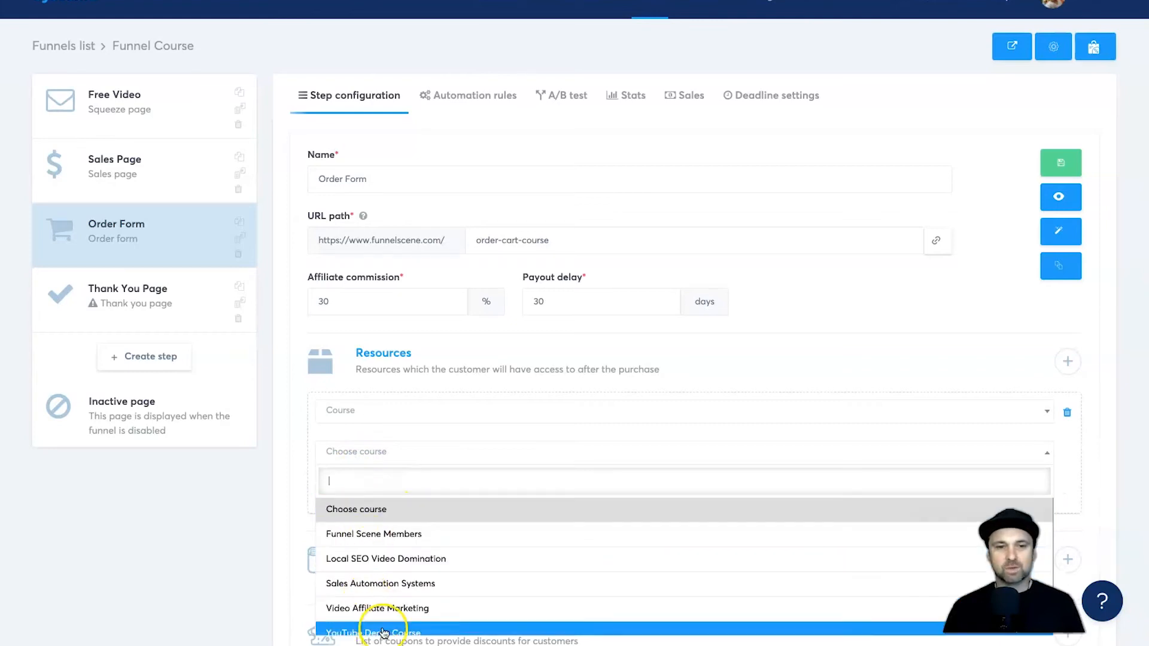
pyautogui.scroll(1, 713, 188)
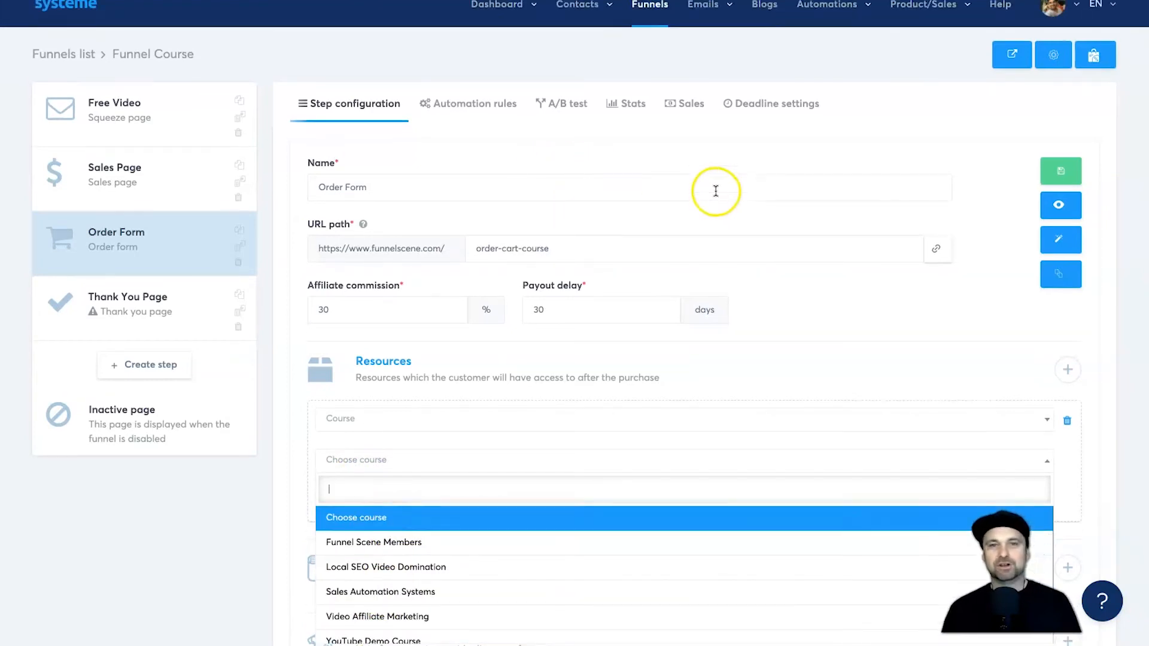
pyautogui.click(925, 78)
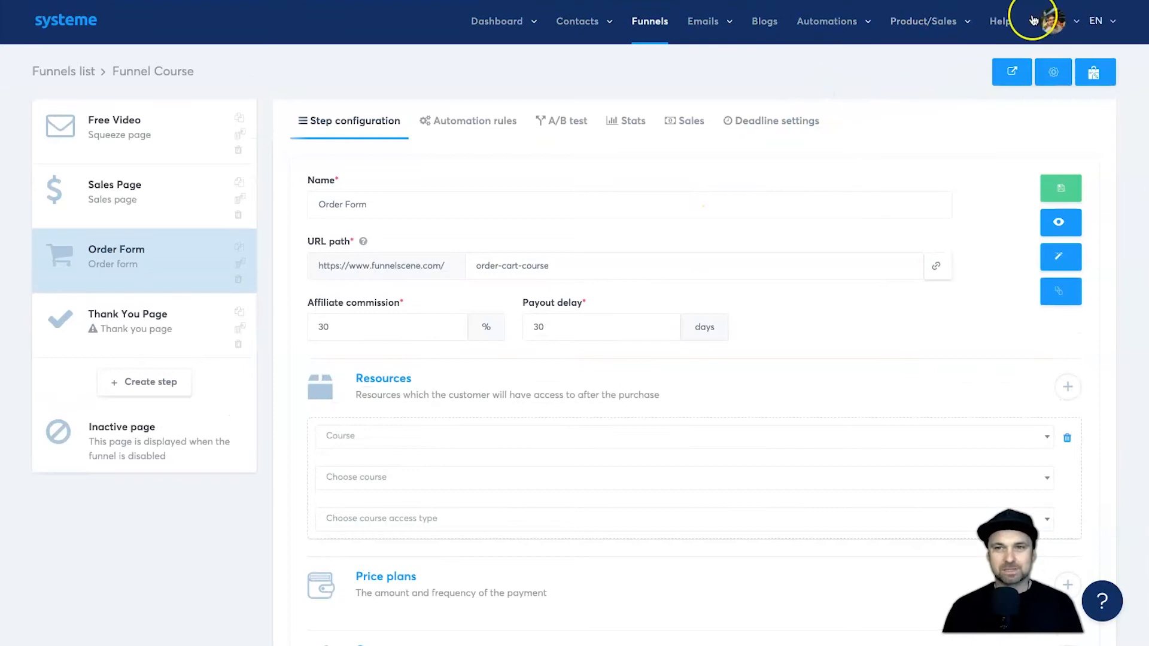
pyautogui.click(928, 24)
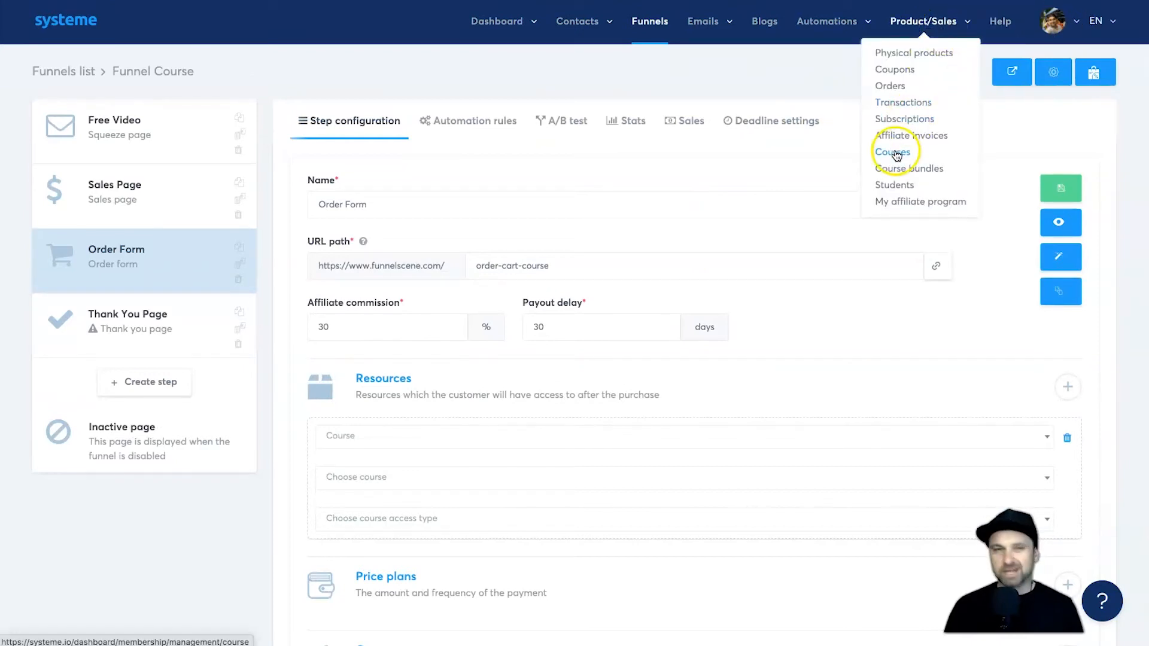
pyautogui.scroll(-3, 628, 248)
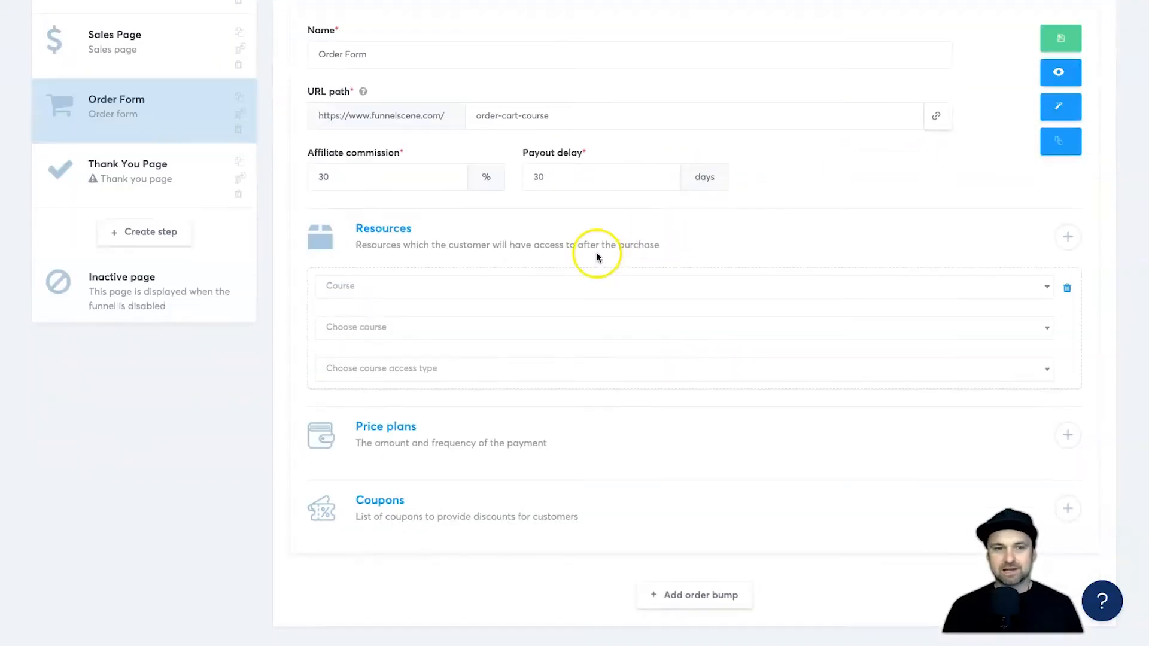
# Assign the Funnel Scene Members course to the resource with Full access.
pyautogui.click(397, 327)
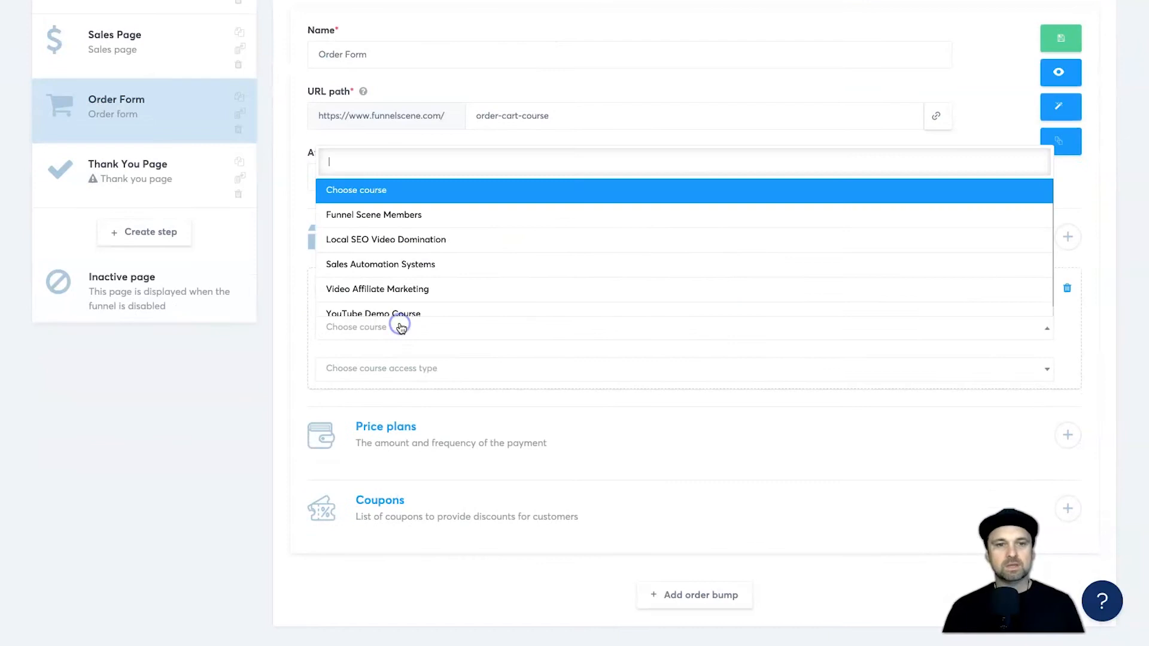
pyautogui.click(496, 215)
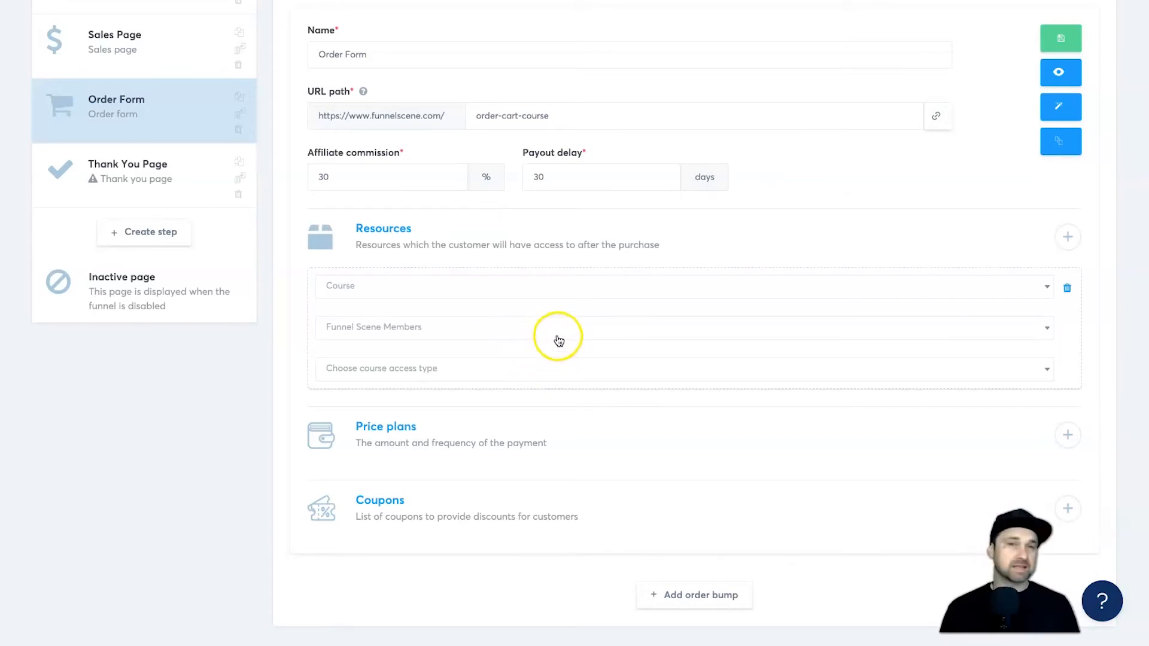
pyautogui.click(472, 368)
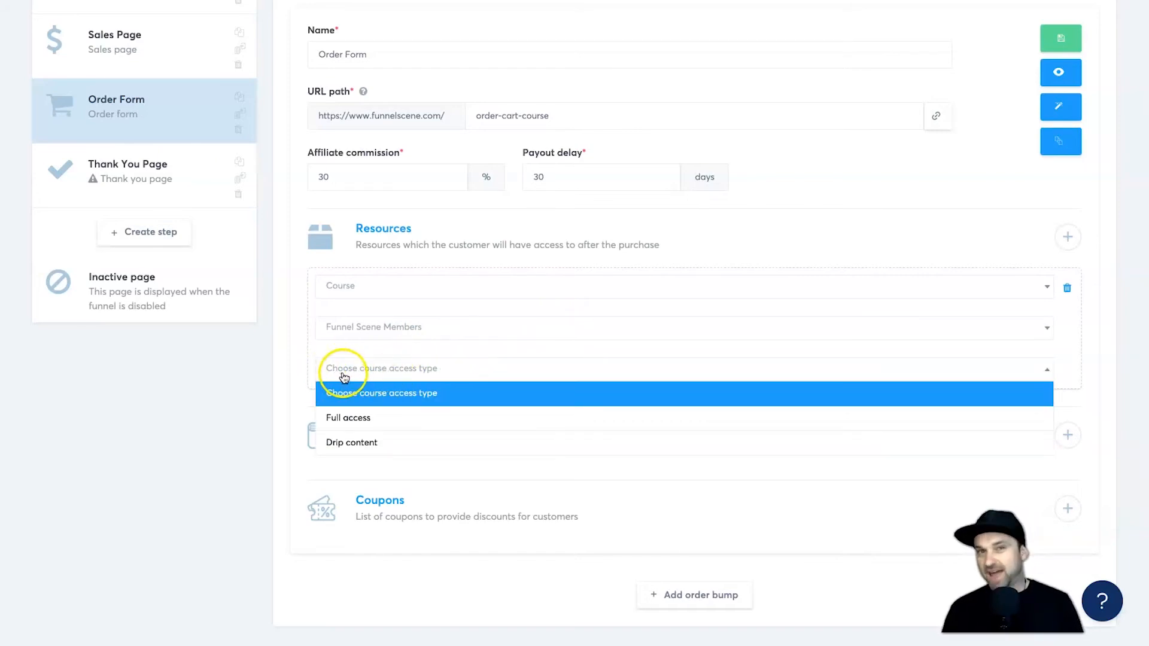
pyautogui.click(372, 417)
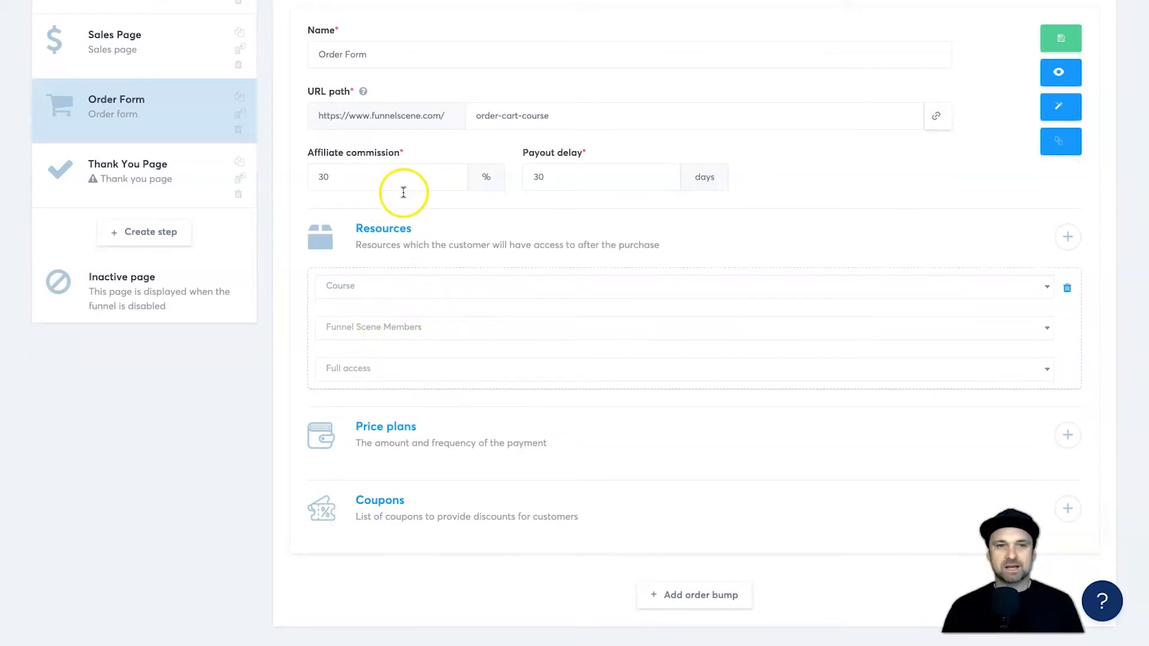
# Start adding a price plan to the Order Form and look through the existing price plans.
pyautogui.scroll(1, 403, 191)
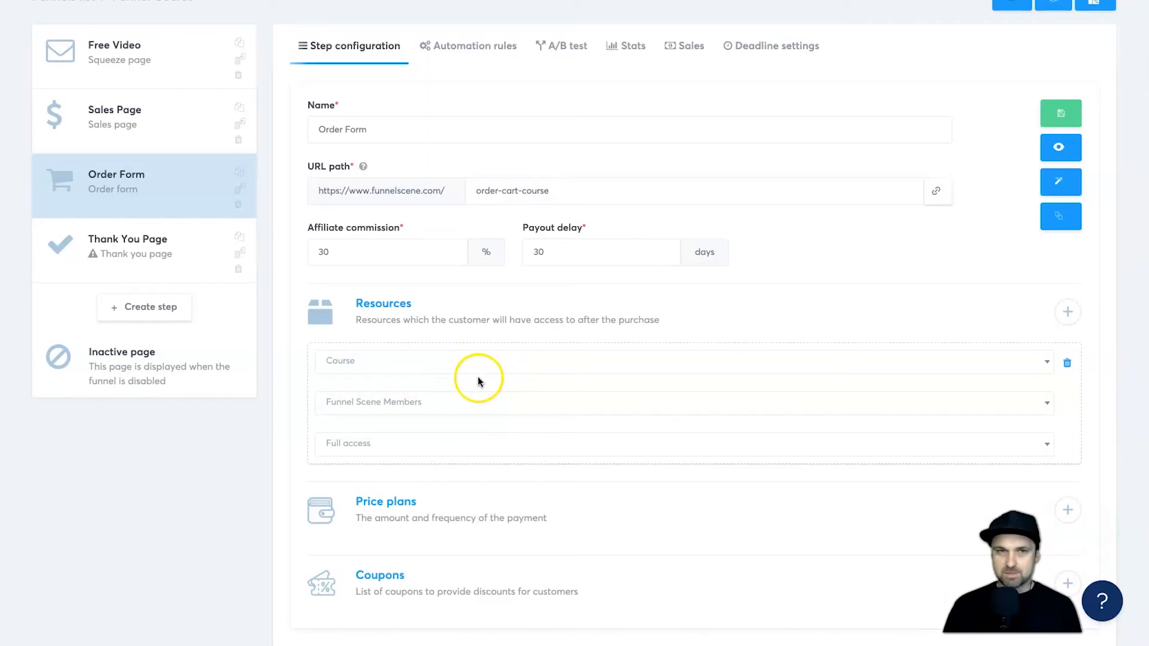
pyautogui.scroll(-1, 637, 448)
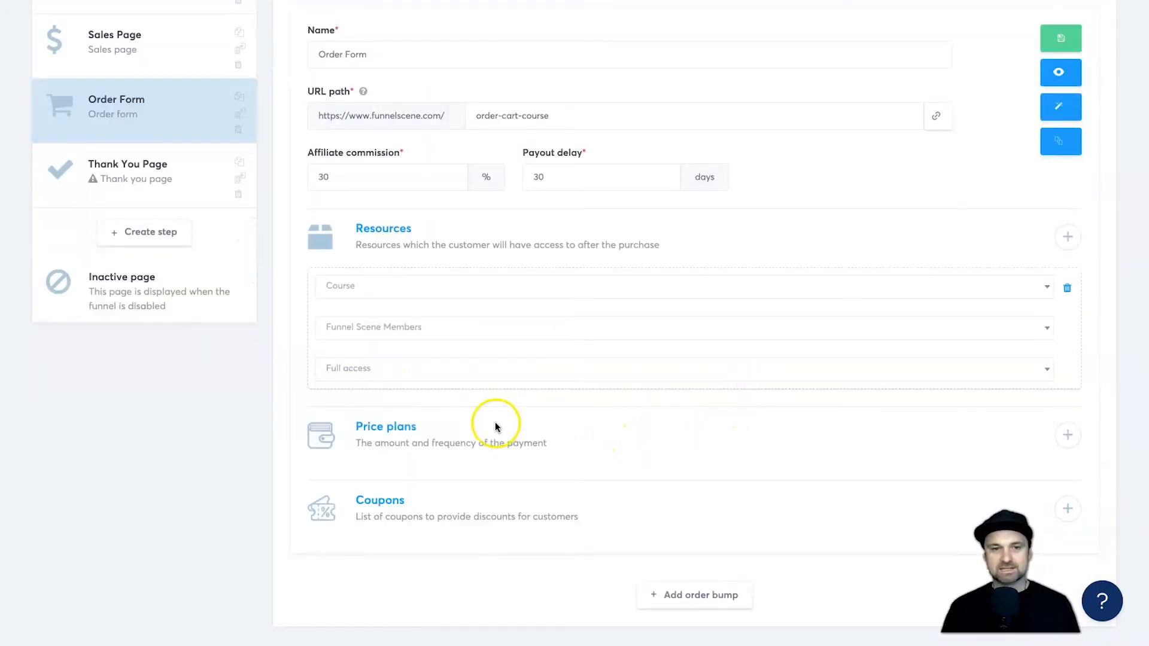
pyautogui.click(654, 413)
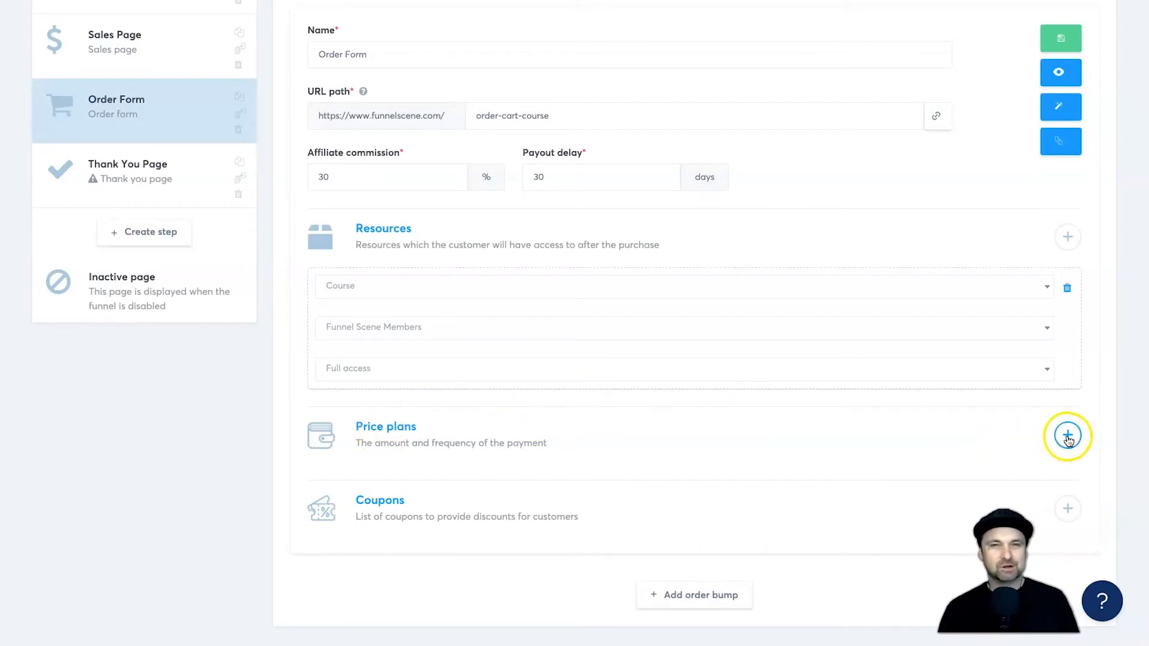
pyautogui.click(1067, 437)
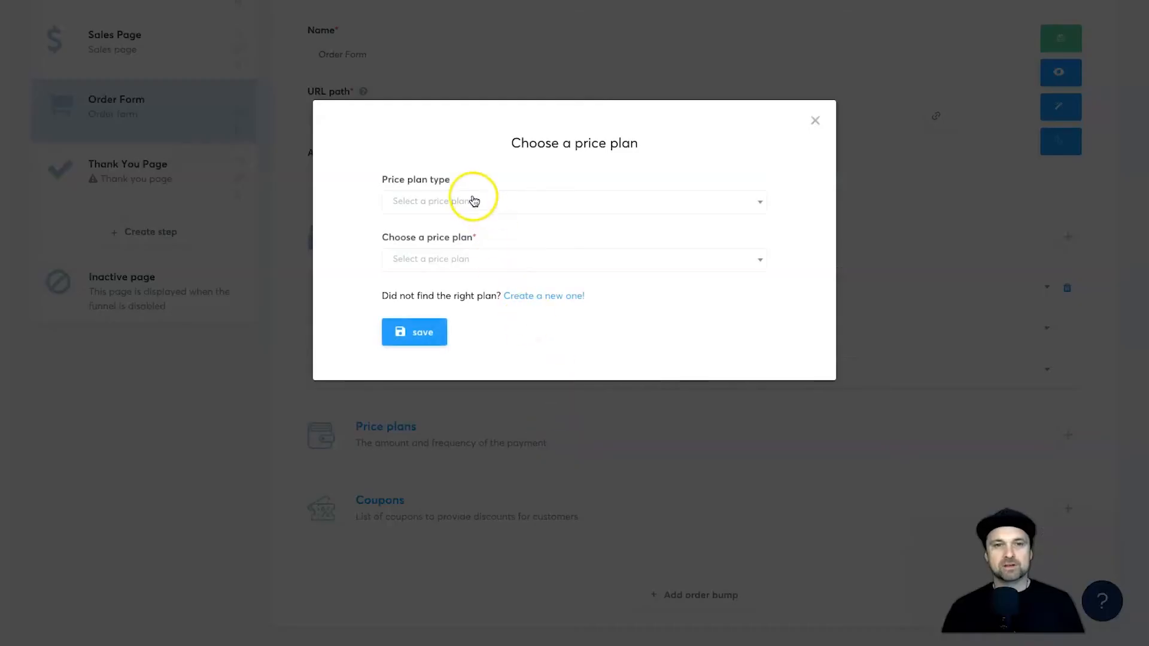
pyautogui.click(472, 201)
pyautogui.click(461, 199)
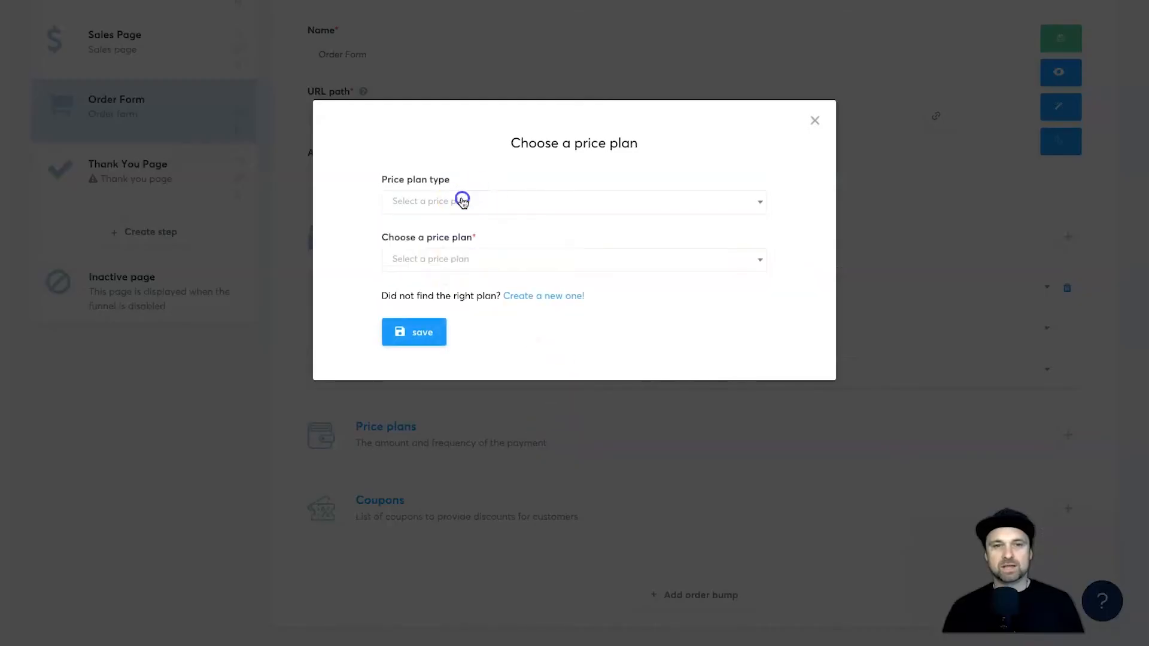
pyautogui.click(441, 259)
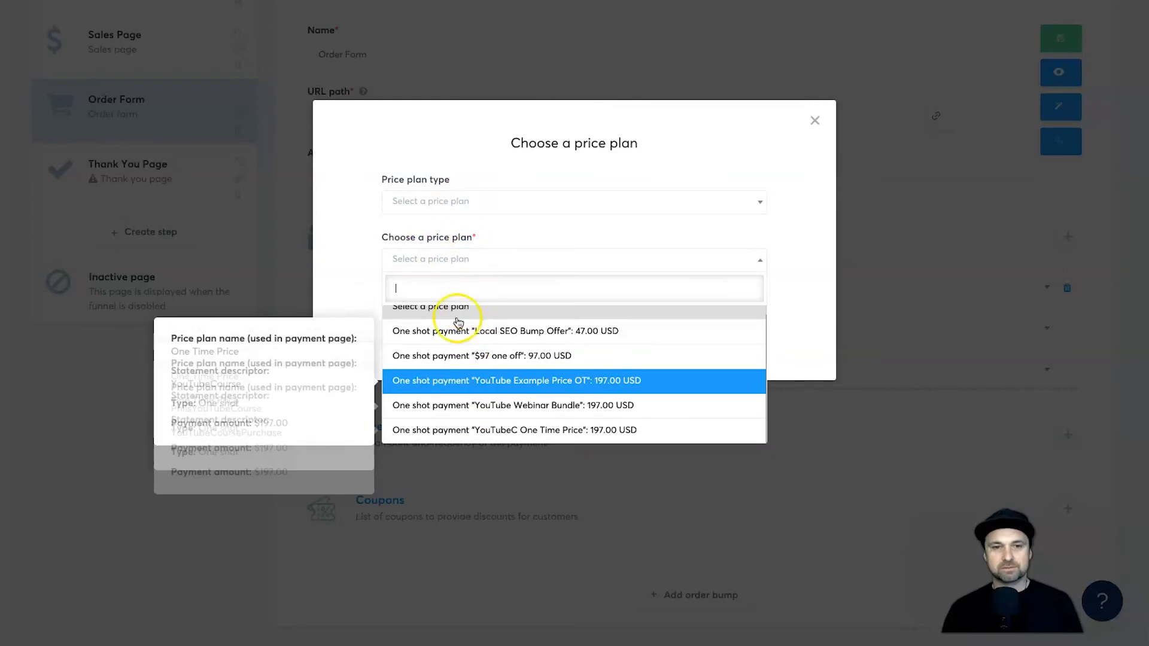
pyautogui.click(472, 252)
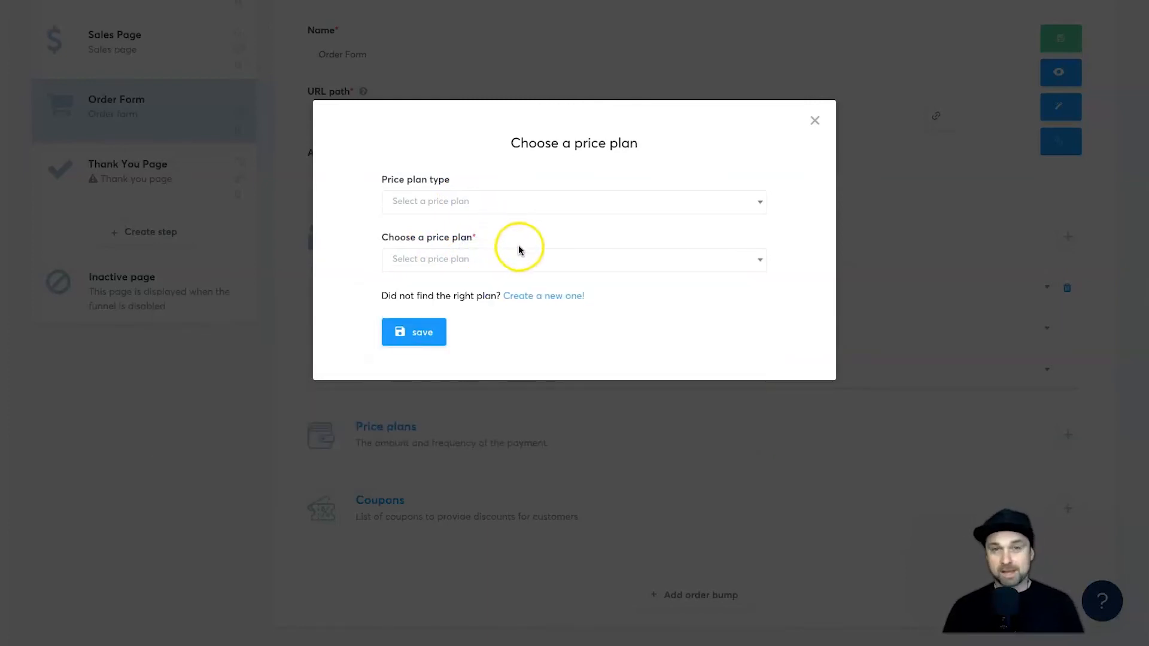
# Create a new price plan with inner name FSM Course OTP 97, payment page name One Time Price and statement descriptor Funnel Scene Members.
pyautogui.click(551, 295)
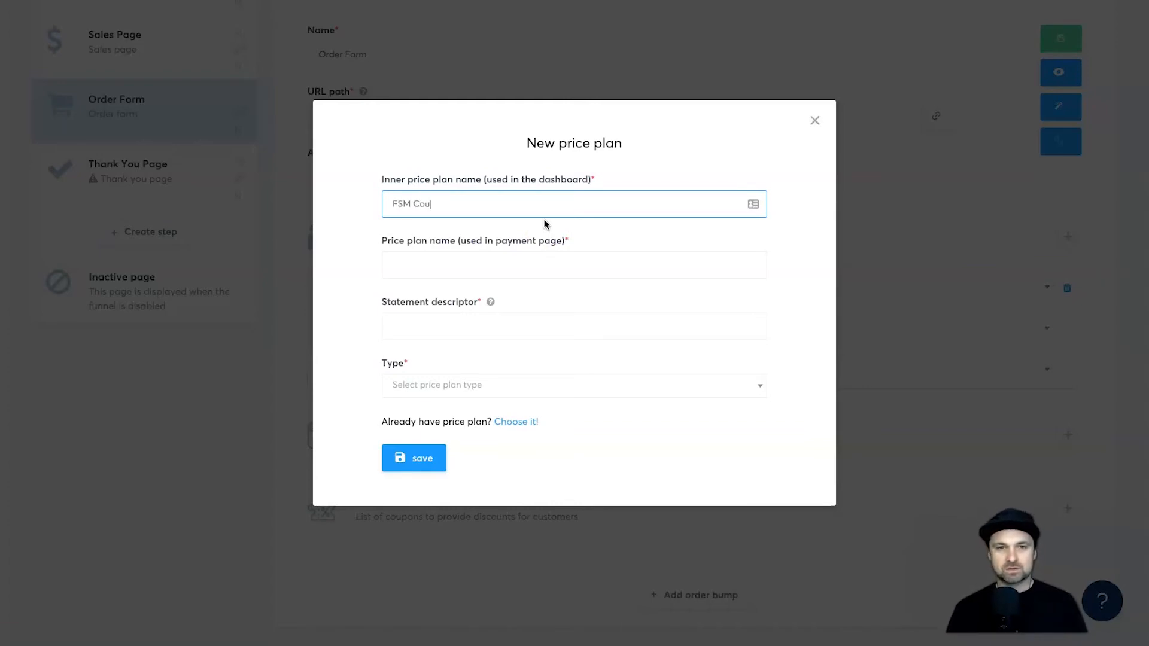
pyautogui.click(511, 186)
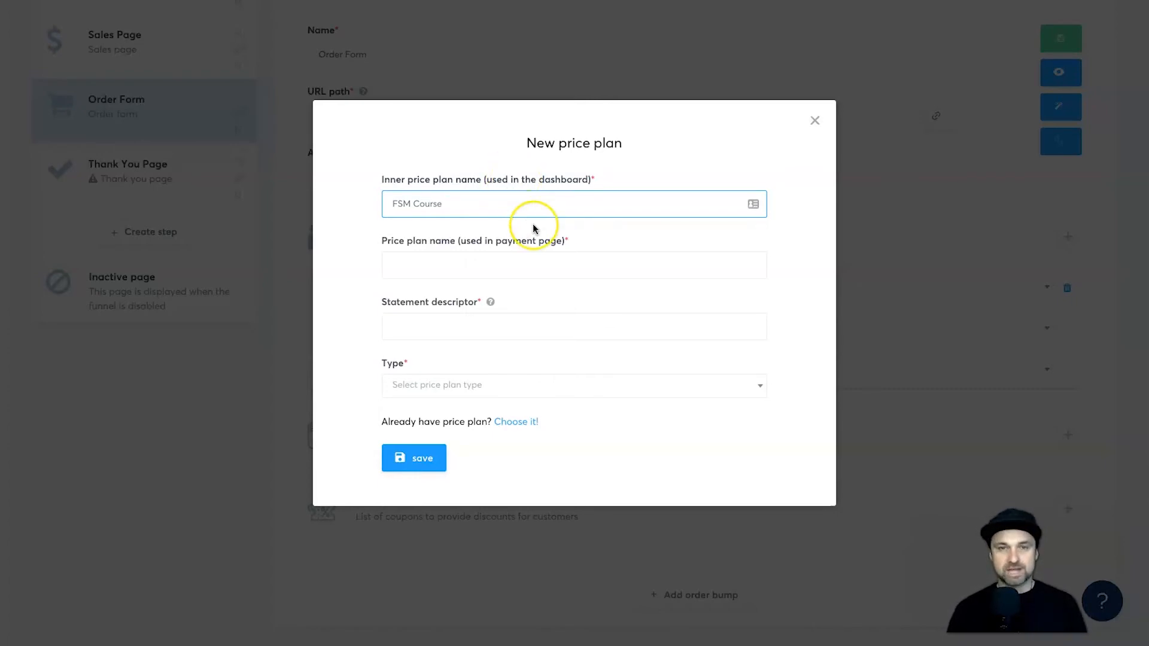
pyautogui.write('OTP 97')
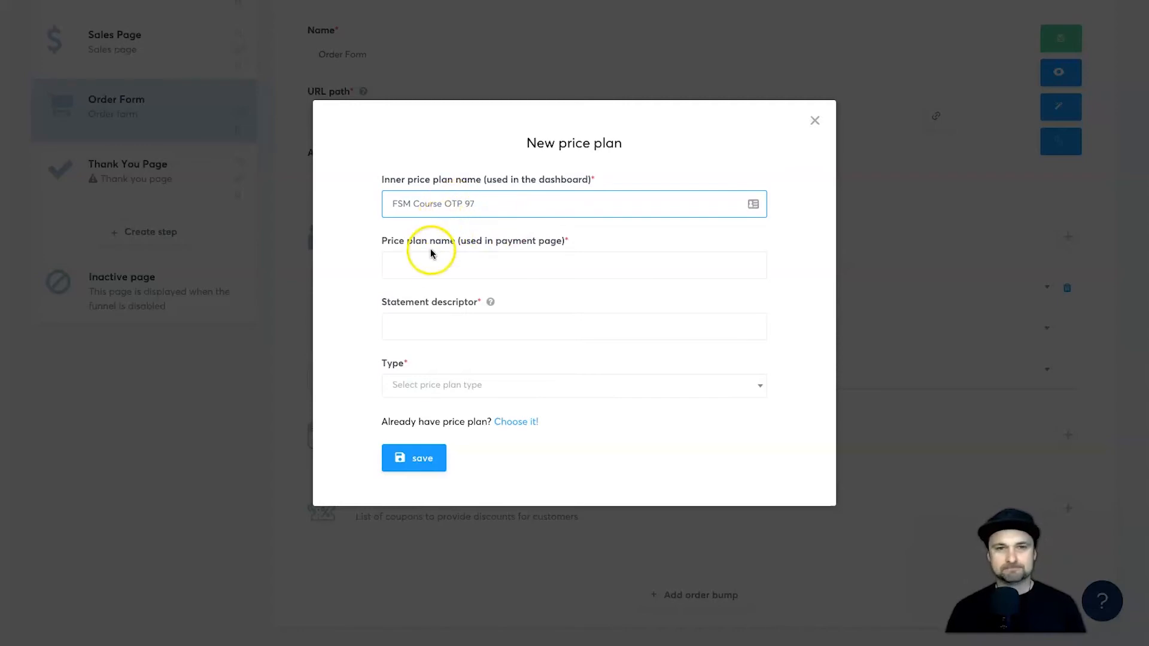
pyautogui.click(406, 264)
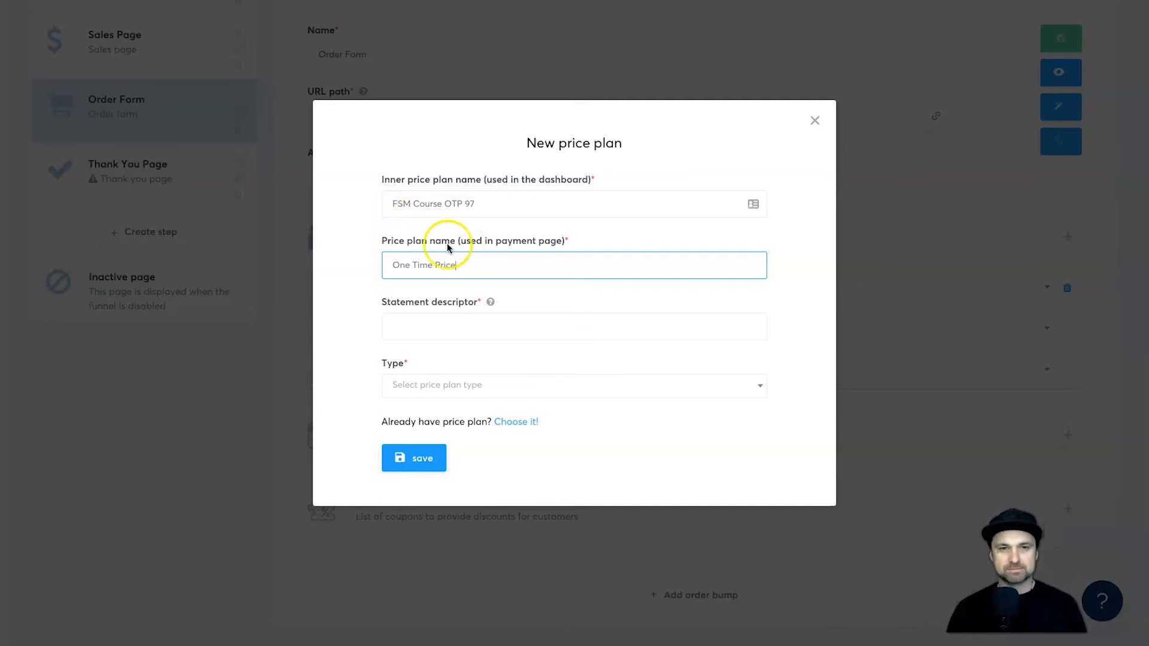
pyautogui.click(412, 328)
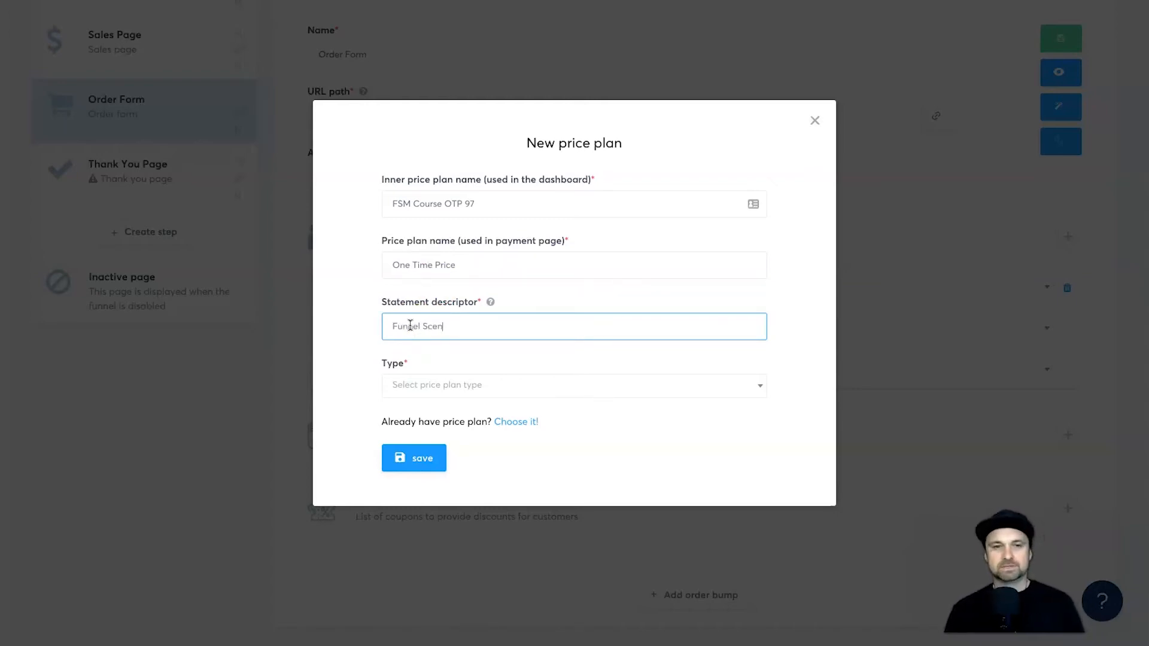
# Set the price plan type to One shot with a $97 payment amount, and save the plan and the Order Form step.
pyautogui.click(443, 390)
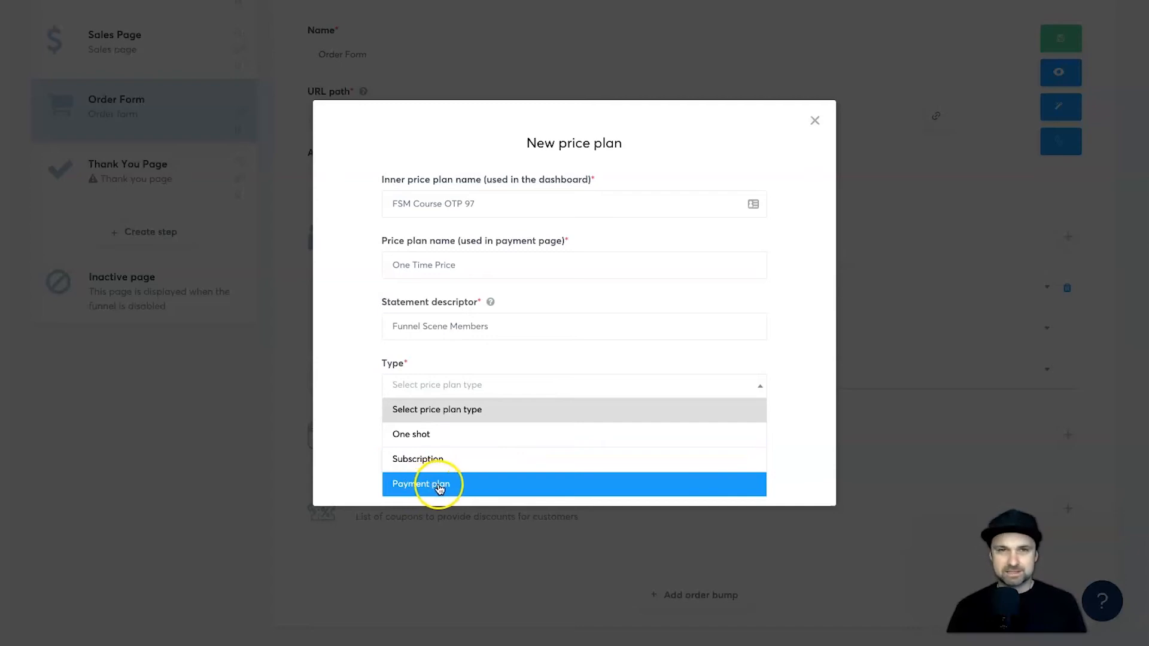
pyautogui.click(454, 435)
pyautogui.click(419, 446)
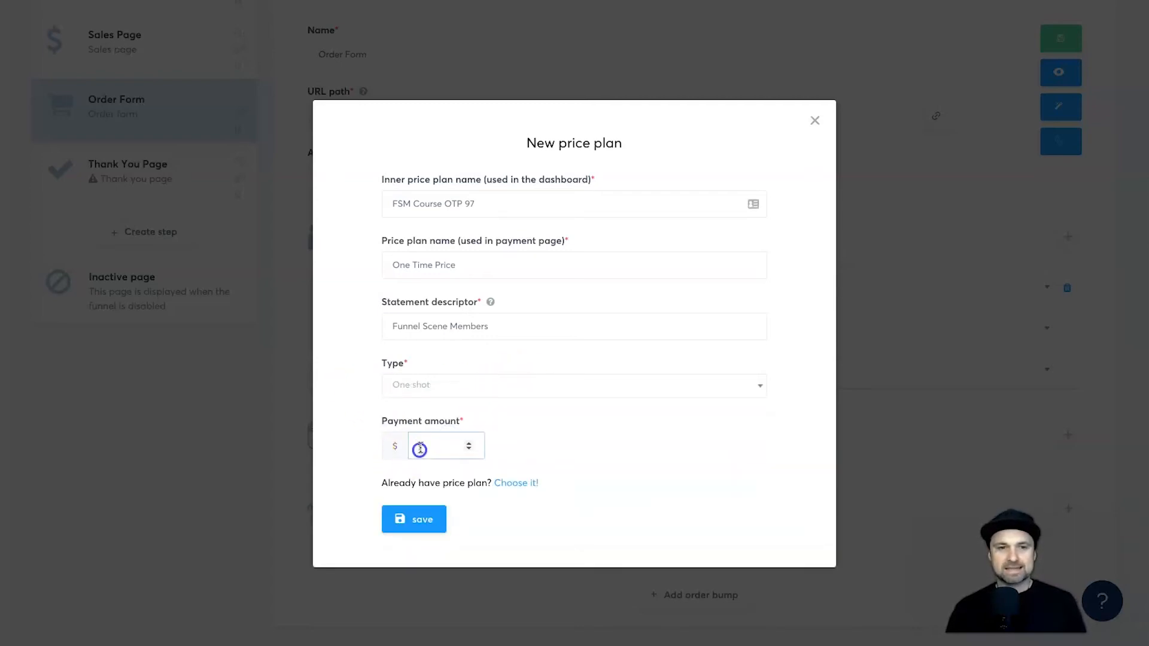
pyautogui.click(697, 451)
pyautogui.click(408, 533)
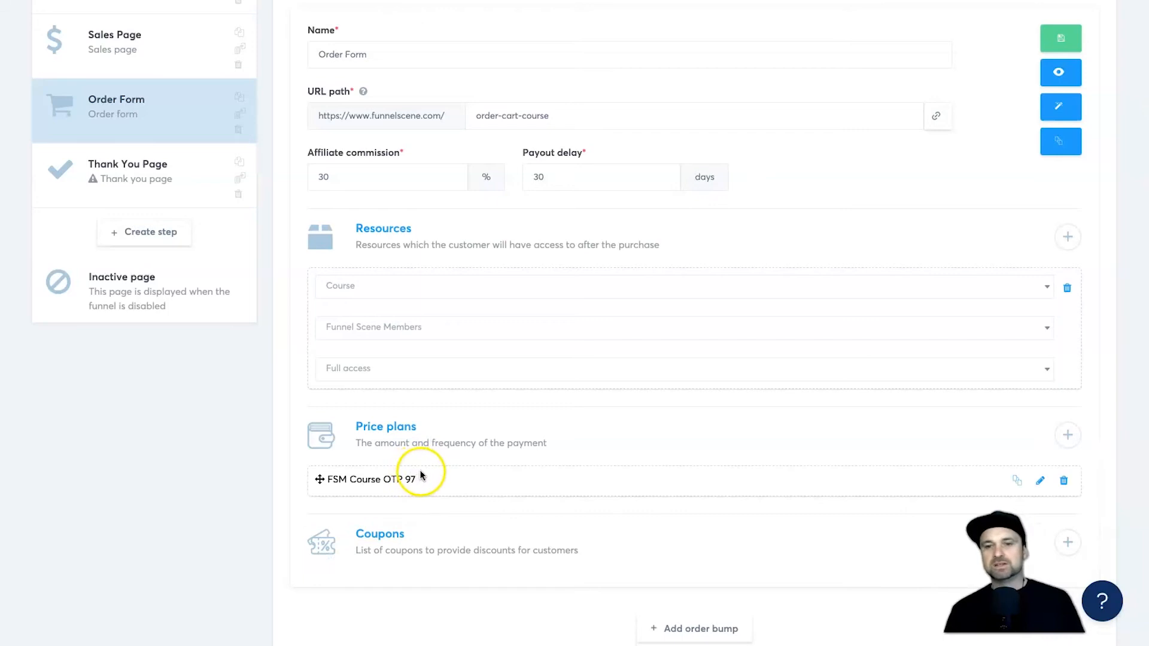
pyautogui.click(1061, 38)
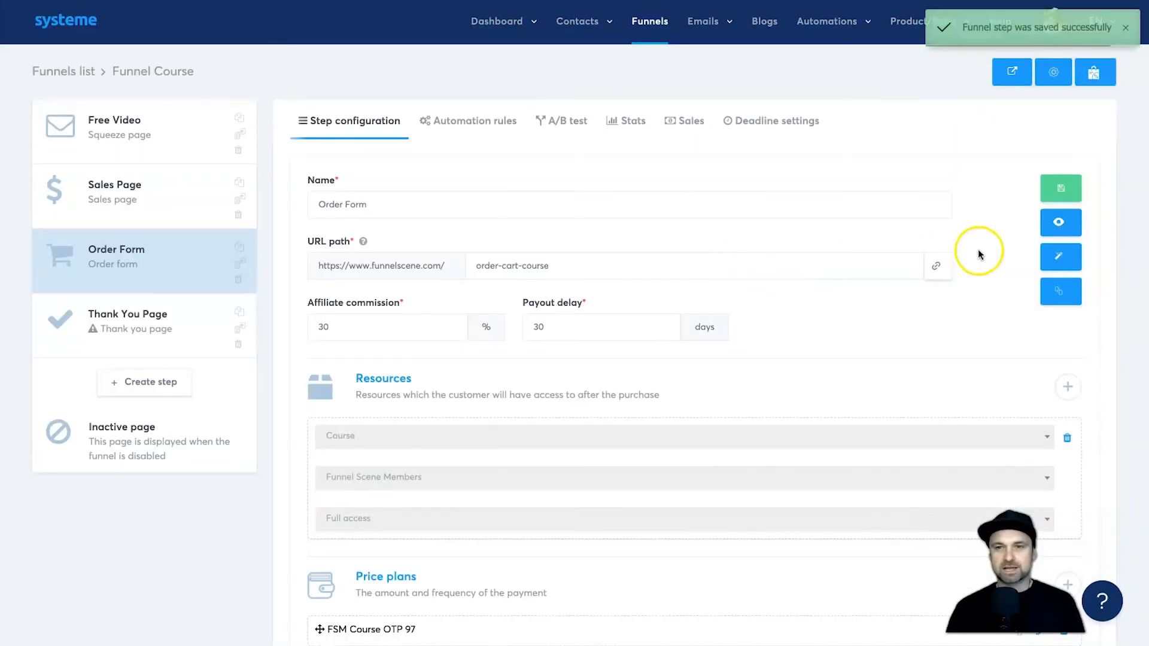
# Copy the Order Form's URL and open the live page in a new browser tab.
pyautogui.click(940, 267)
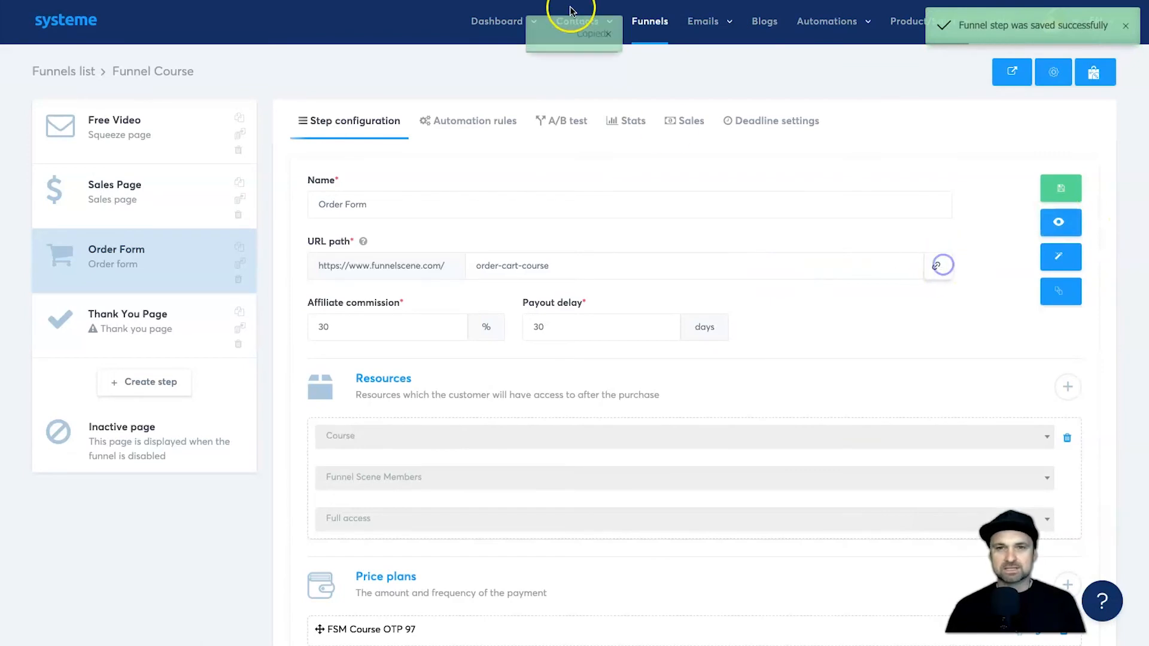
pyautogui.press('super+t')
pyautogui.press('super+v')
pyautogui.press('Return')
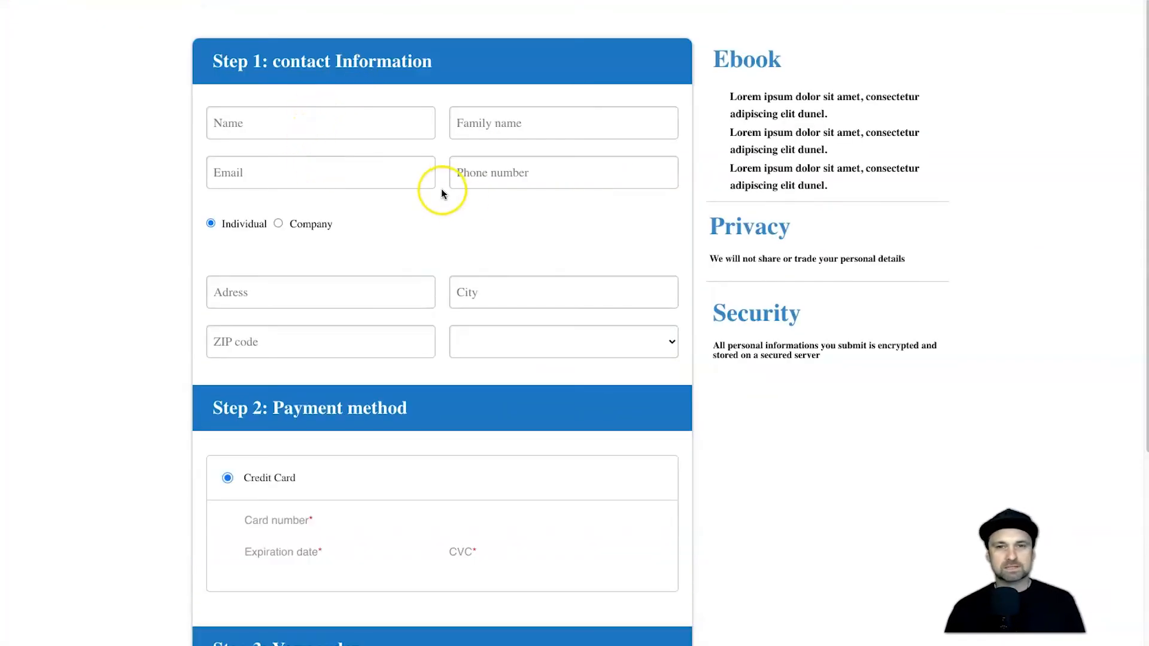
# Examine the live order page's contact information, payment method and order sections, including the plan name and price.
pyautogui.scroll(-1, 378, 256)
pyautogui.scroll(-3, 378, 257)
pyautogui.scroll(2, 377, 256)
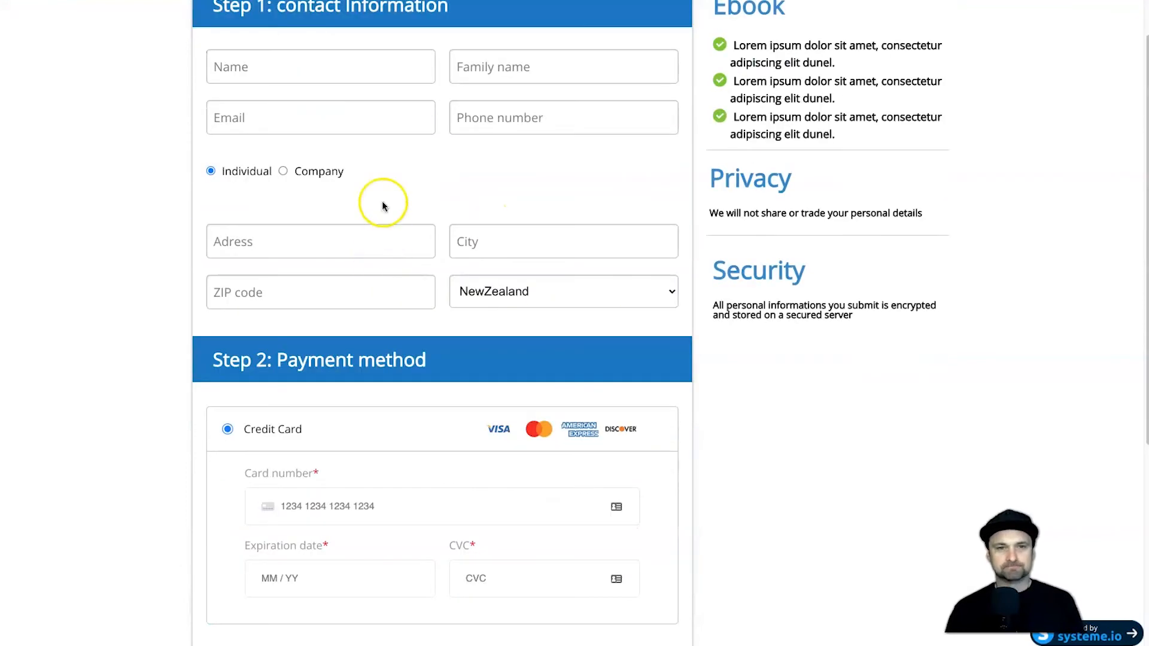
pyautogui.scroll(-5, 338, 251)
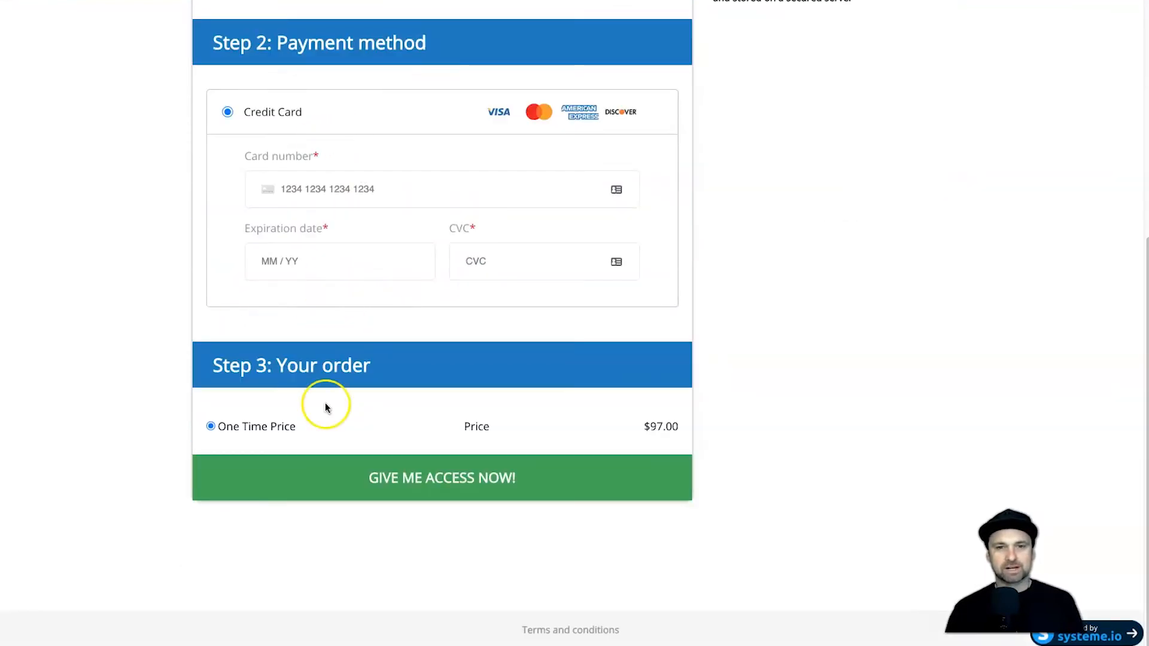
pyautogui.moveTo(219, 426); pyautogui.dragTo(322, 424)
pyautogui.moveTo(449, 425); pyautogui.dragTo(694, 424)
pyautogui.click(673, 424)
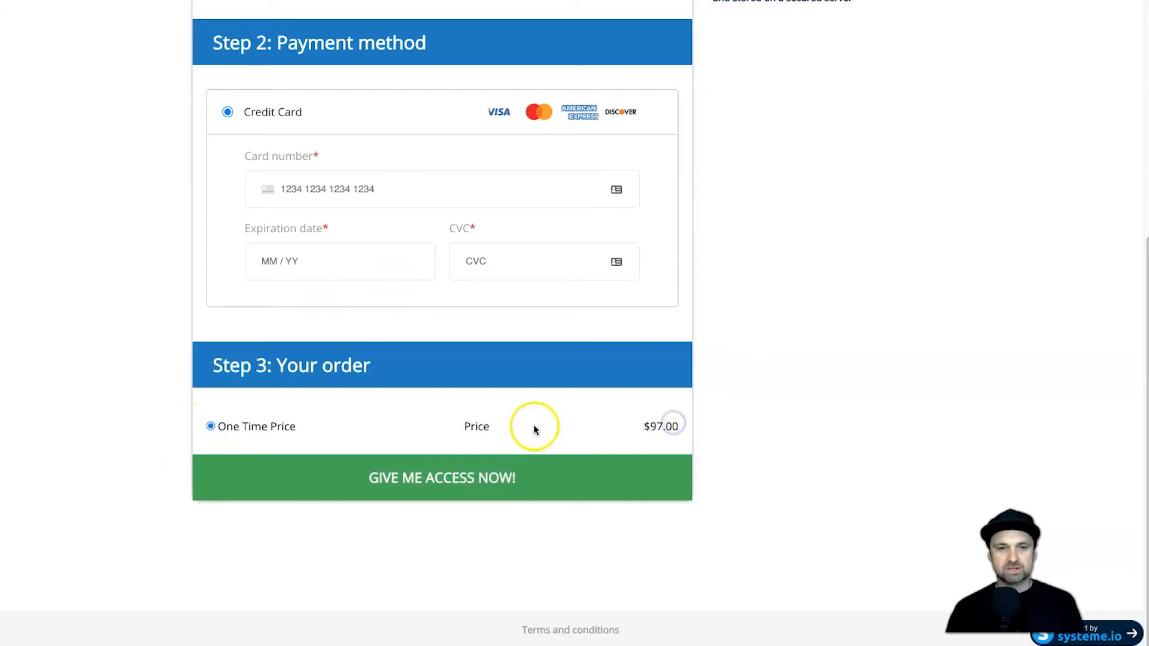
pyautogui.scroll(6, 470, 448)
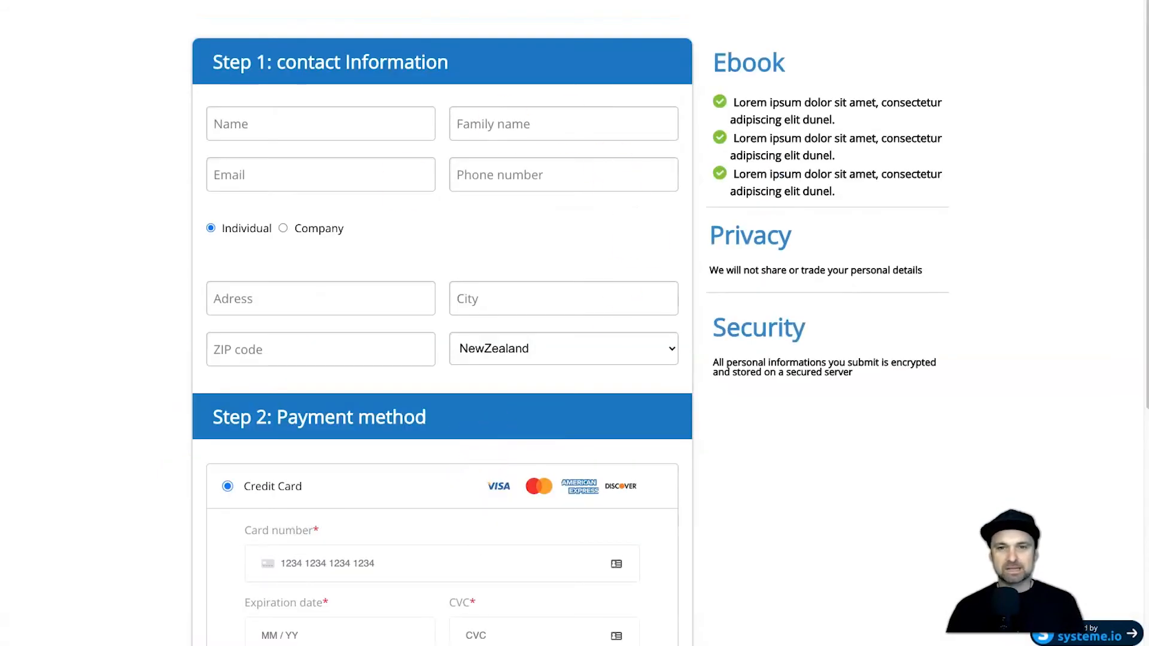
pyautogui.scroll(-6, 636, 236)
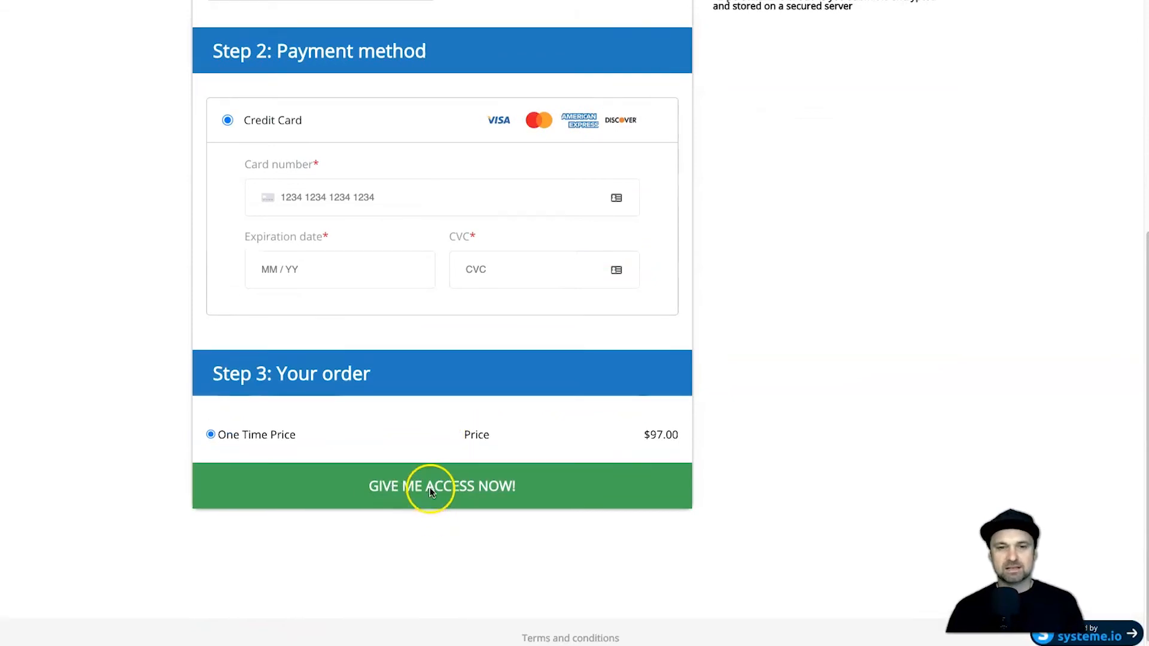
pyautogui.scroll(6, 430, 487)
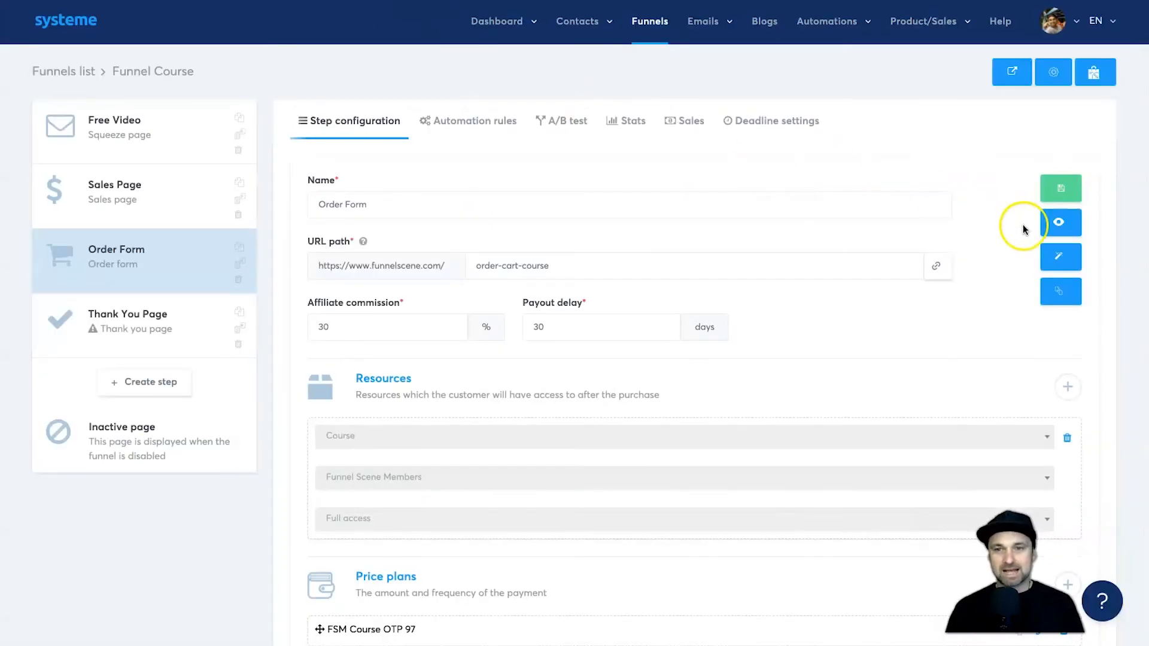
# Open the Order Form page for editing and delete the row with the street address and city fields.
pyautogui.scroll(-3, 891, 255)
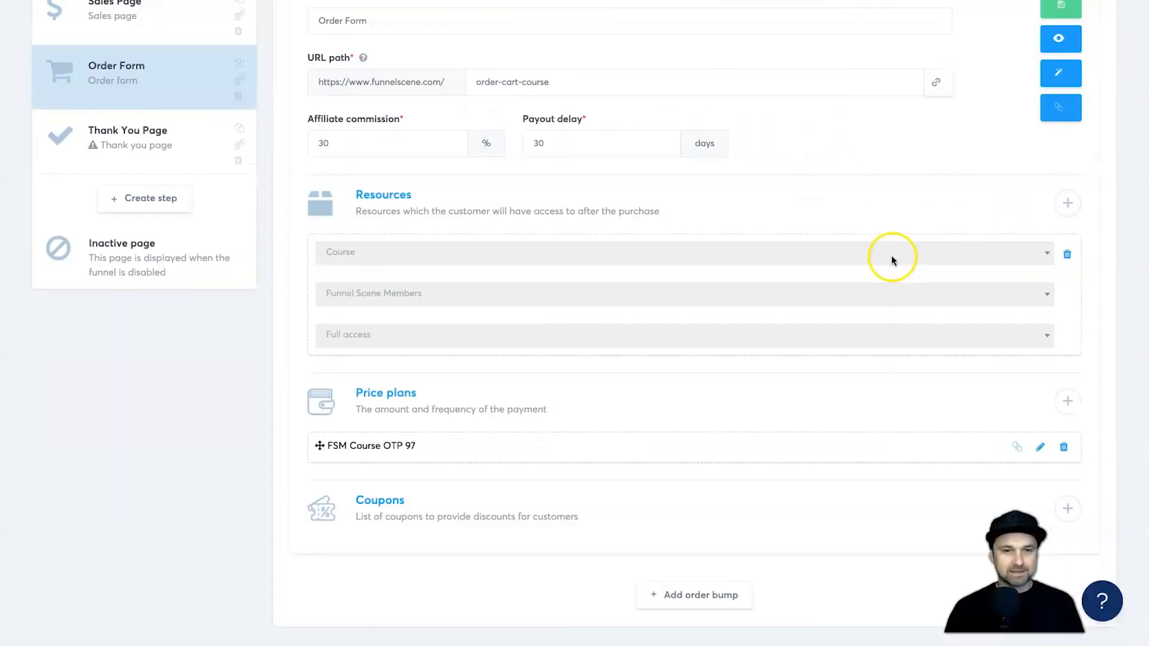
pyautogui.scroll(3, 895, 264)
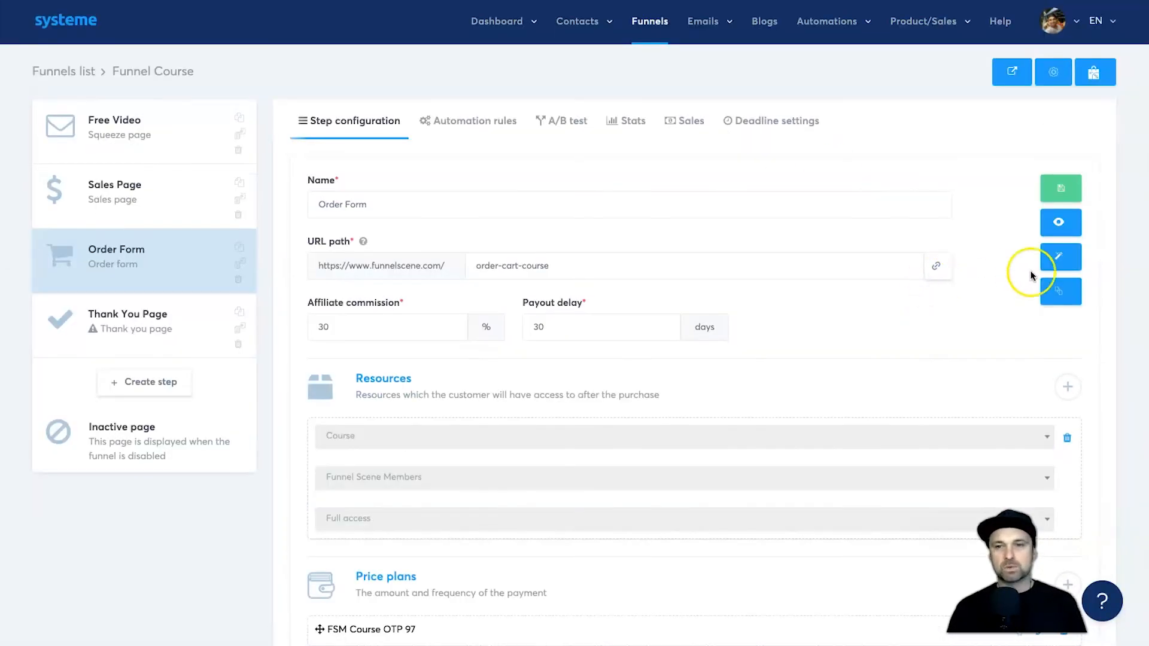
pyautogui.click(1060, 258)
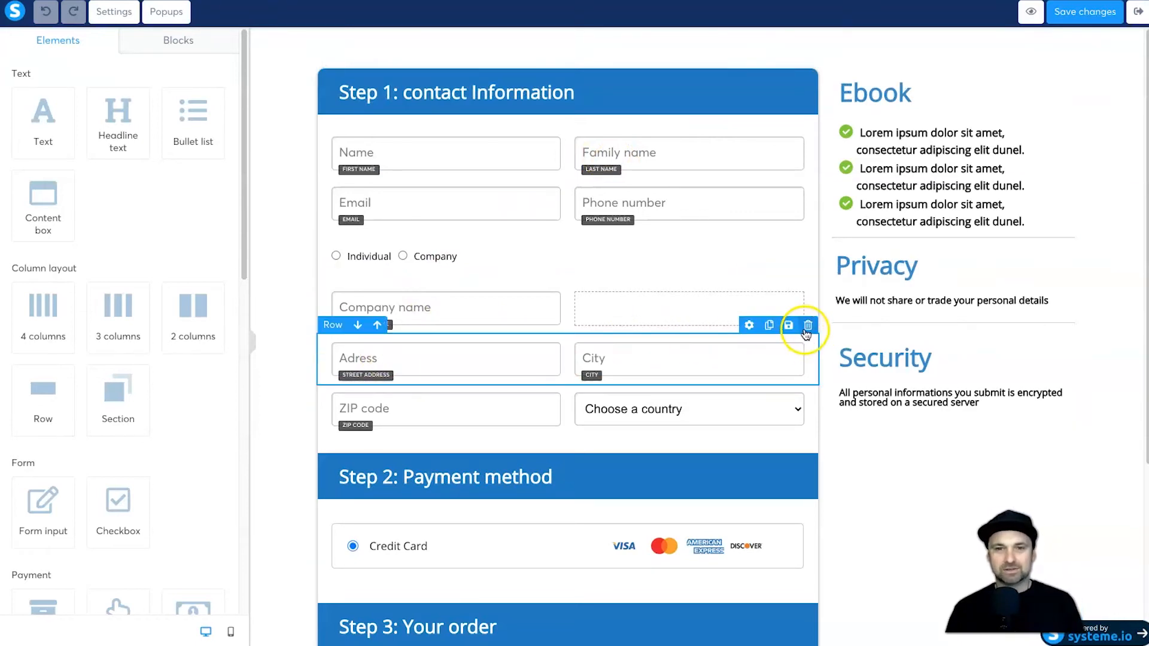
pyautogui.click(807, 326)
pyautogui.click(705, 67)
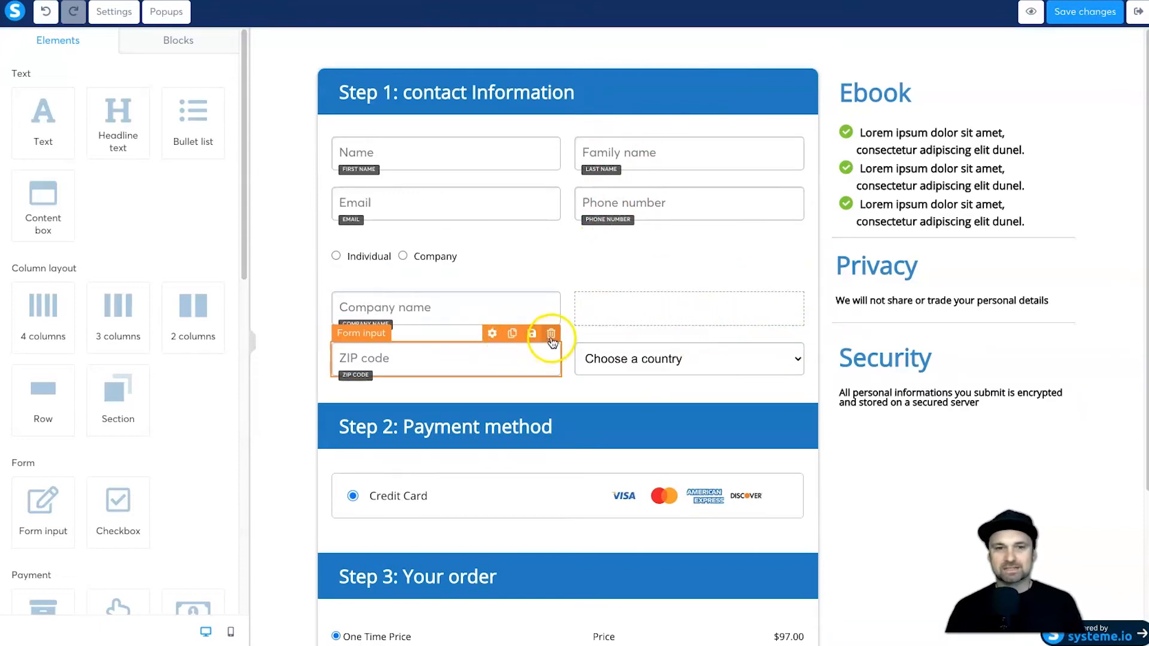
# Move the country field beside the Company name field and delete the remaining ZIP code row.
pyautogui.moveTo(622, 346); pyautogui.dragTo(604, 317)
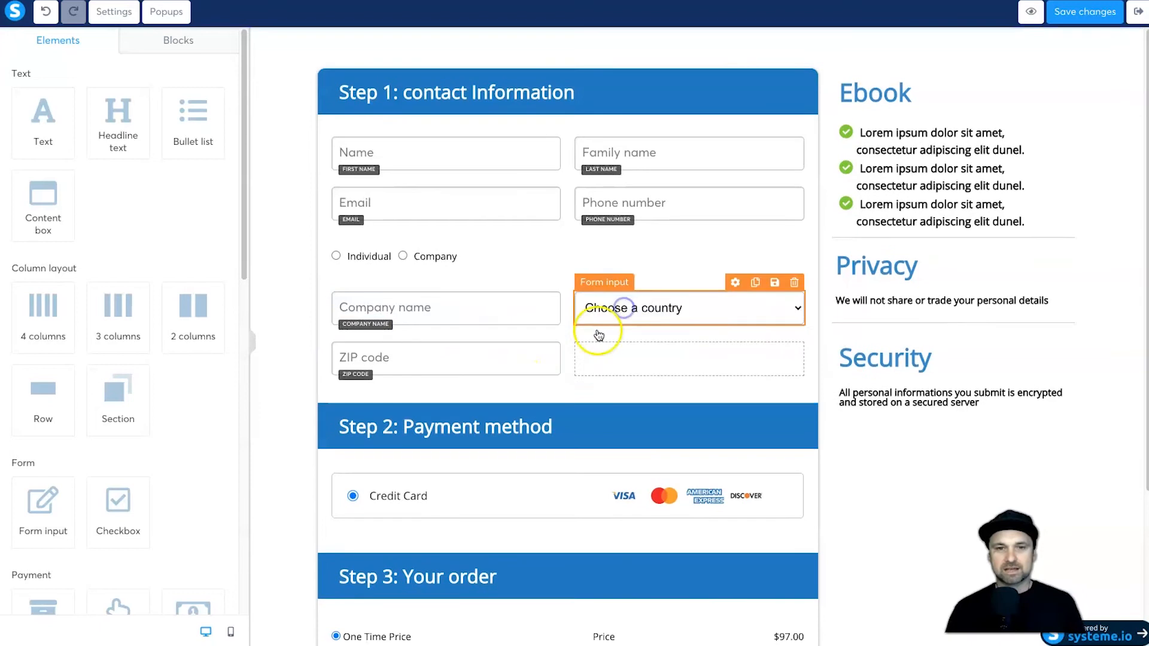
pyautogui.click(807, 324)
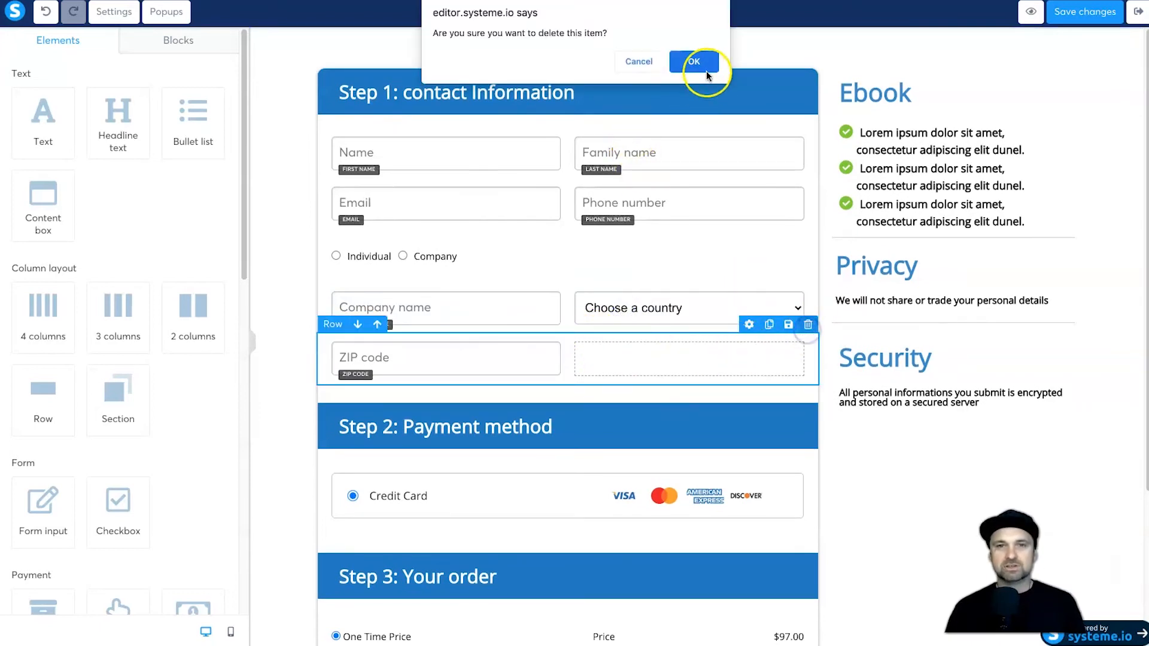
pyautogui.click(703, 60)
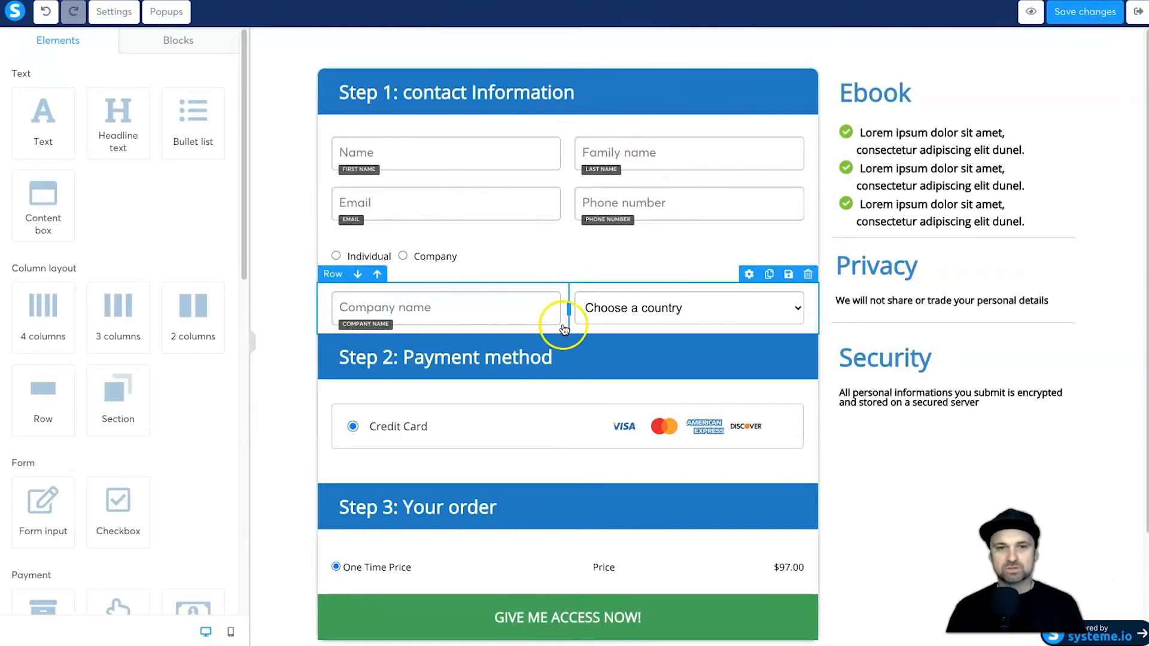
# Set the top margin of the Step 2: Payment method heading row to 20 and its top padding to 20.
pyautogui.click(568, 343)
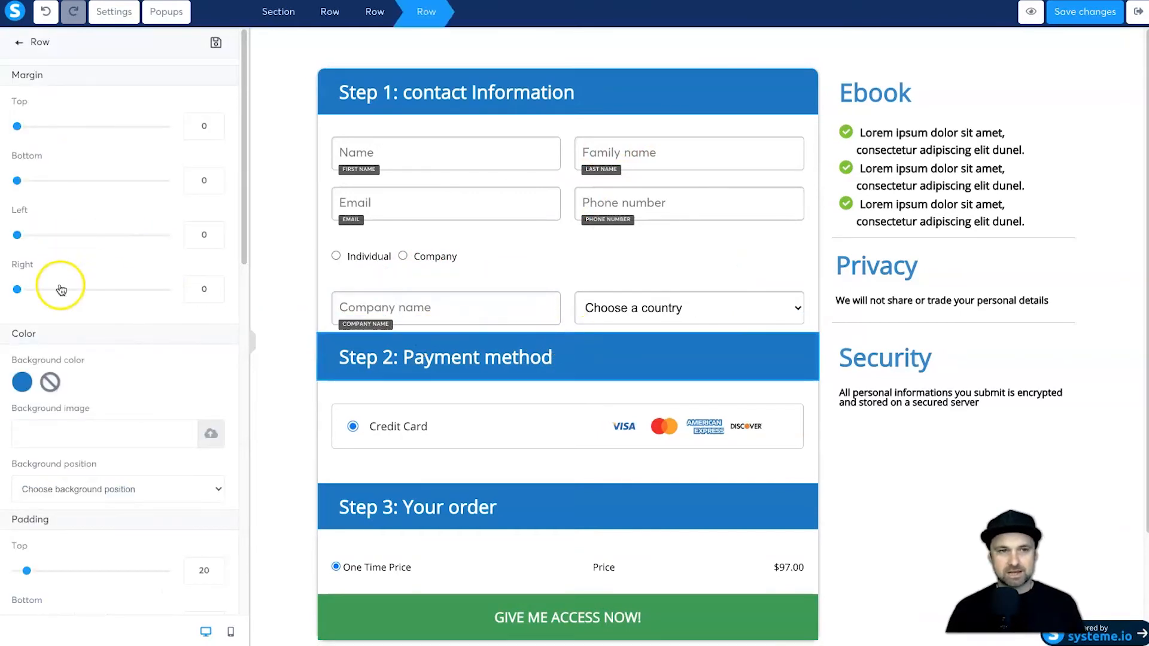
pyautogui.moveTo(26, 563)
pyautogui.mouseDown()
pyautogui.moveTo(39, 562)
pyautogui.moveTo(30, 562)
pyautogui.mouseUp()
pyautogui.moveTo(17, 118)
pyautogui.mouseDown()
pyautogui.moveTo(41, 119)
pyautogui.moveTo(32, 121)
pyautogui.mouseUp()
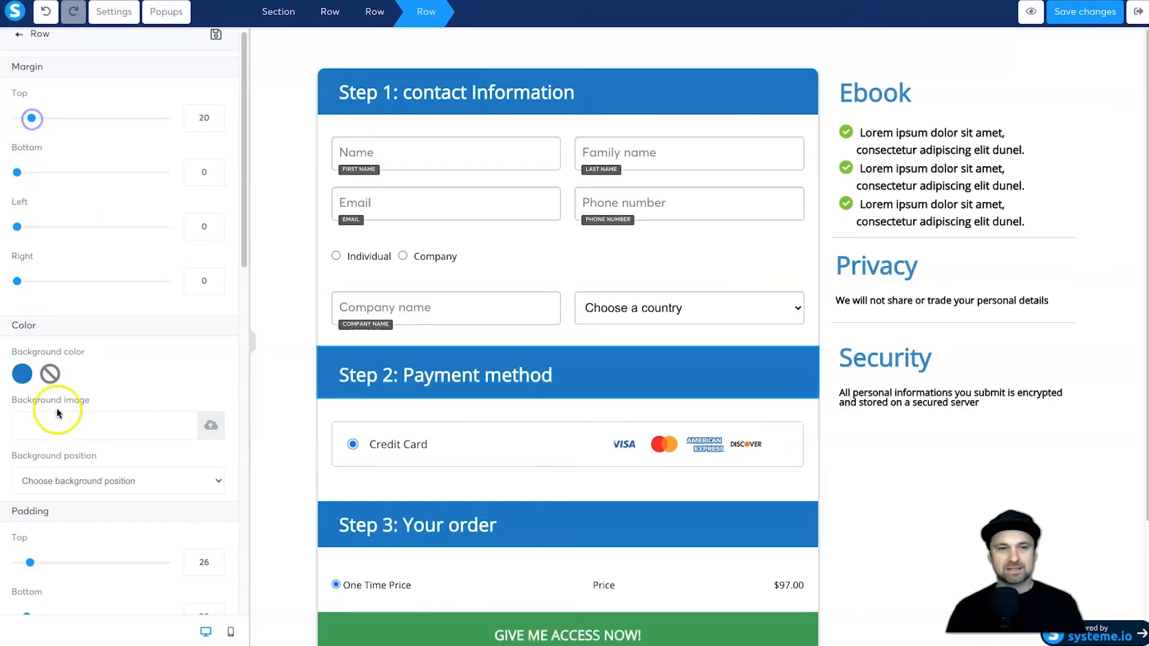
pyautogui.scroll(-1, 82, 523)
pyautogui.click(214, 528)
pyautogui.click(214, 529)
pyautogui.click(214, 529)
pyautogui.click(214, 529)
pyautogui.click(214, 529)
pyautogui.click(214, 529)
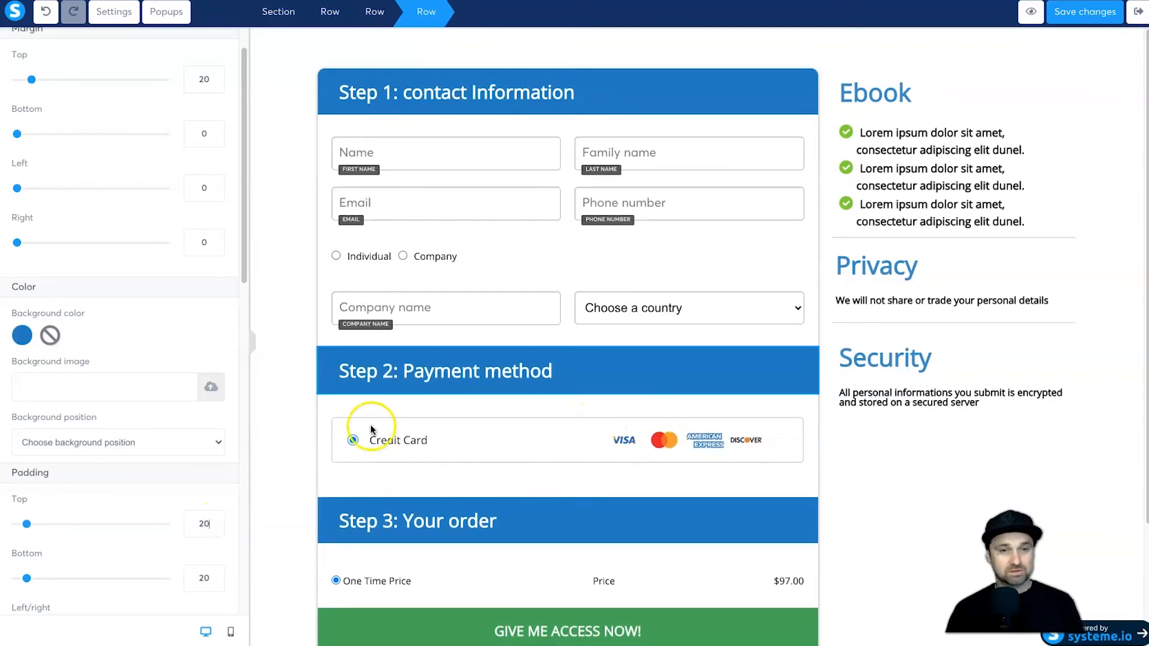
# Set the font size of the Step 2: Payment method headline to 24.
pyautogui.click(436, 370)
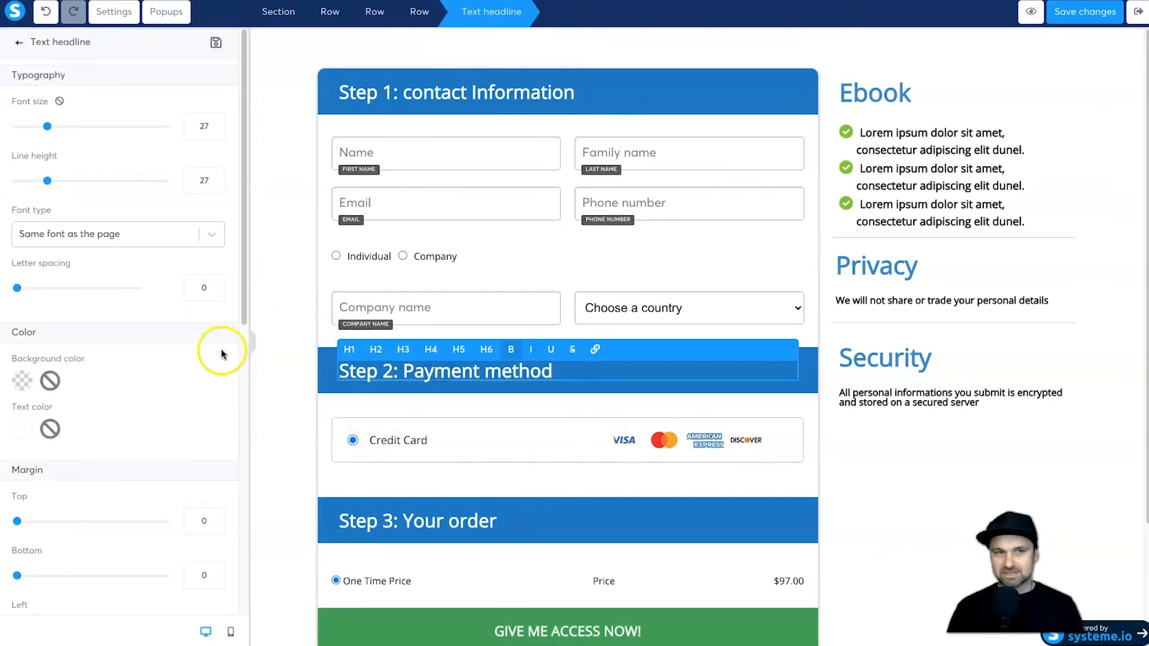
pyautogui.moveTo(42, 127); pyautogui.dragTo(42, 127)
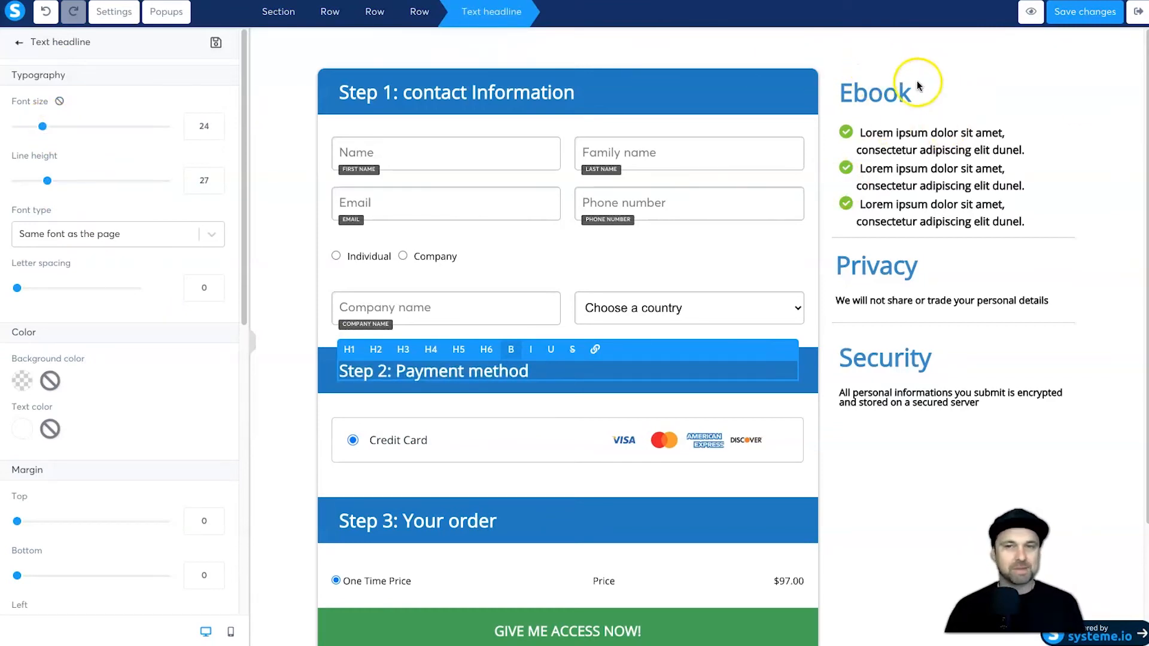
pyautogui.click(894, 115)
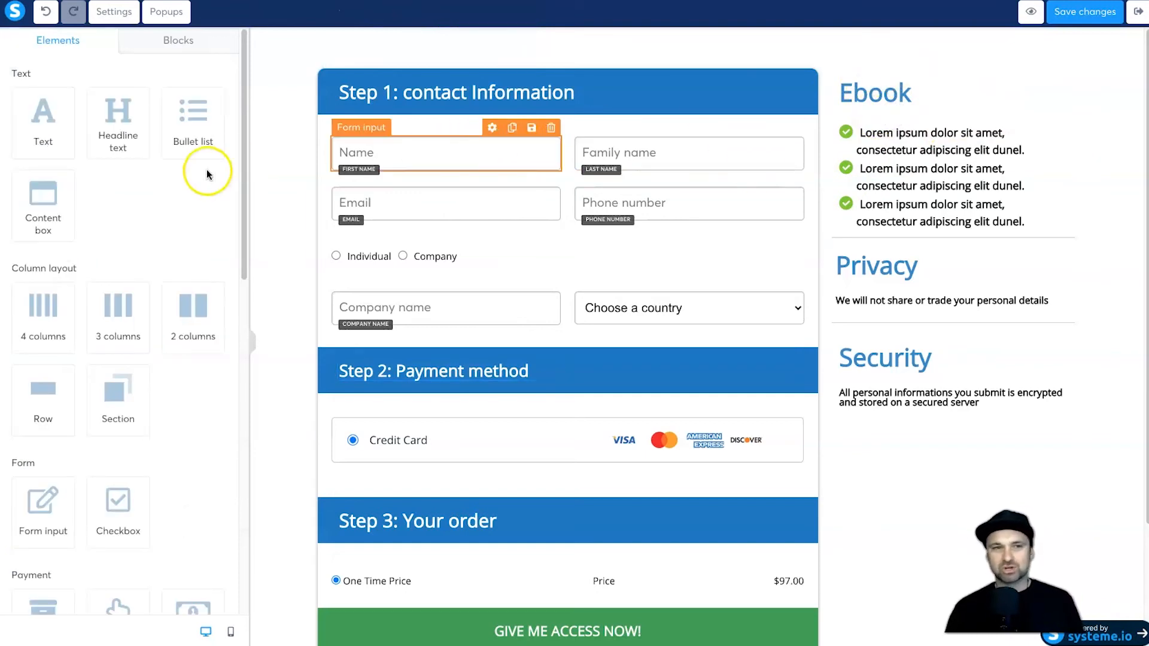
# Add an image below the Ebook headline, using the existing Online-Course-Template mockup picture from the uploaded images.
pyautogui.scroll(-2, 83, 486)
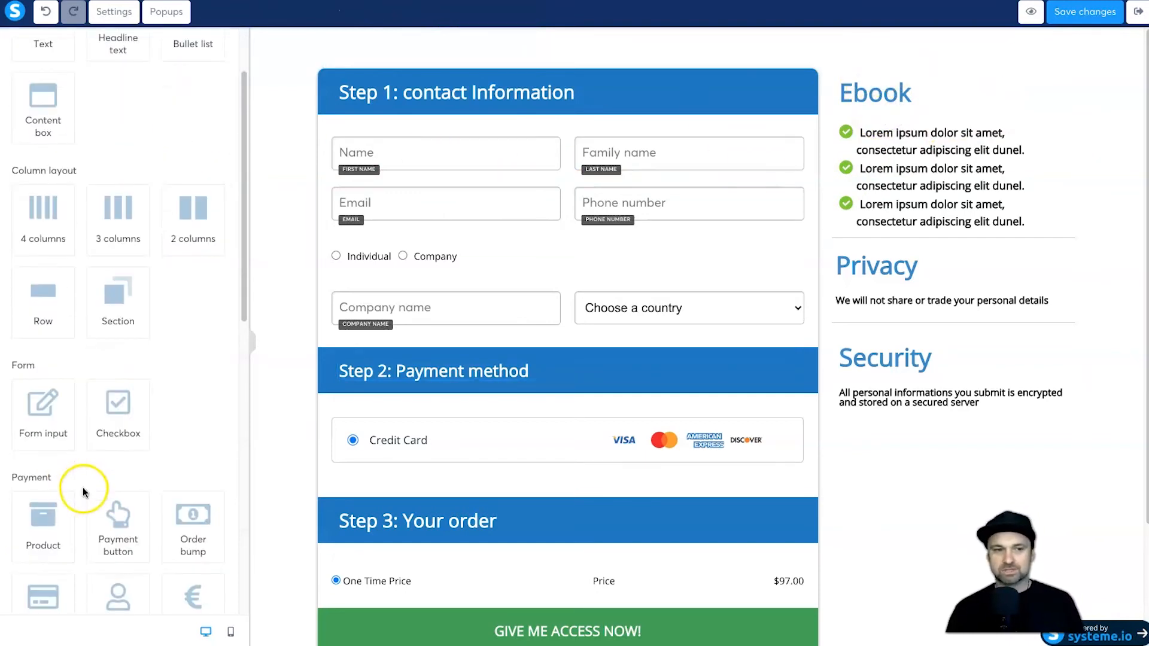
pyautogui.scroll(3, 120, 281)
pyautogui.scroll(-7, 128, 180)
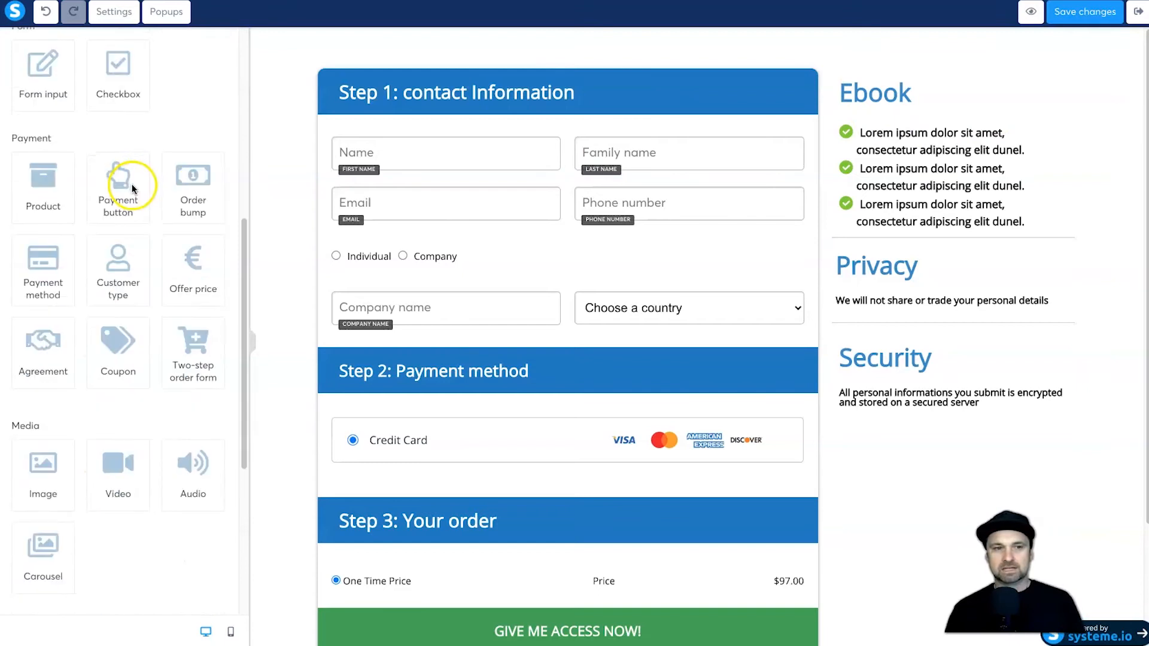
pyautogui.moveTo(44, 470); pyautogui.dragTo(940, 107)
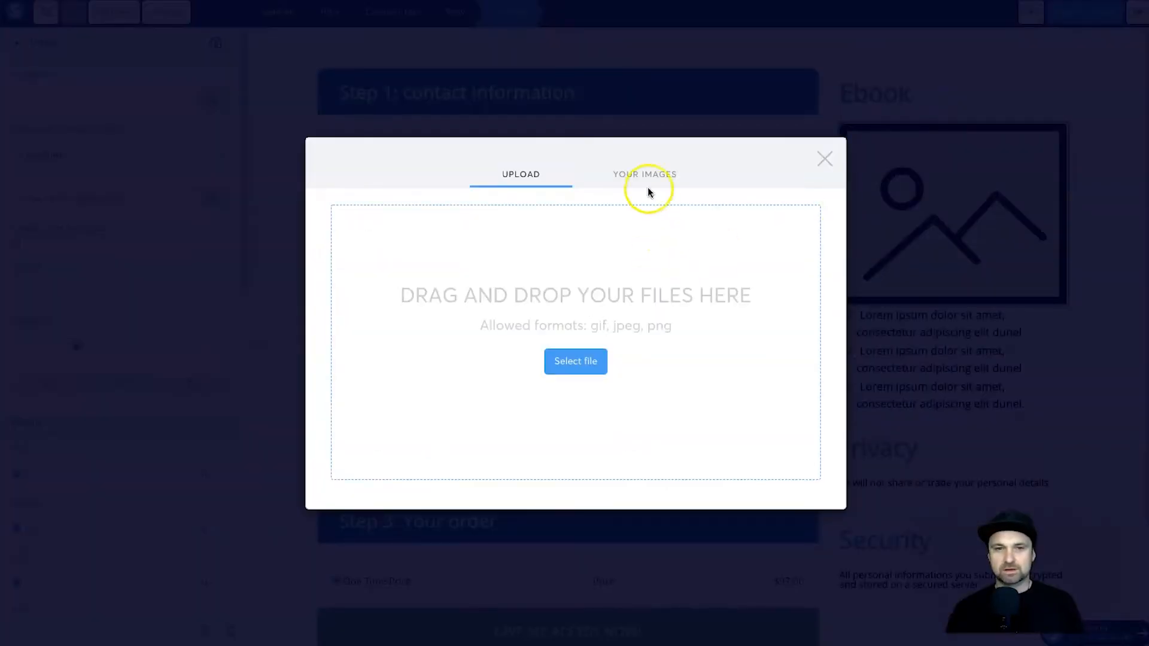
pyautogui.click(646, 173)
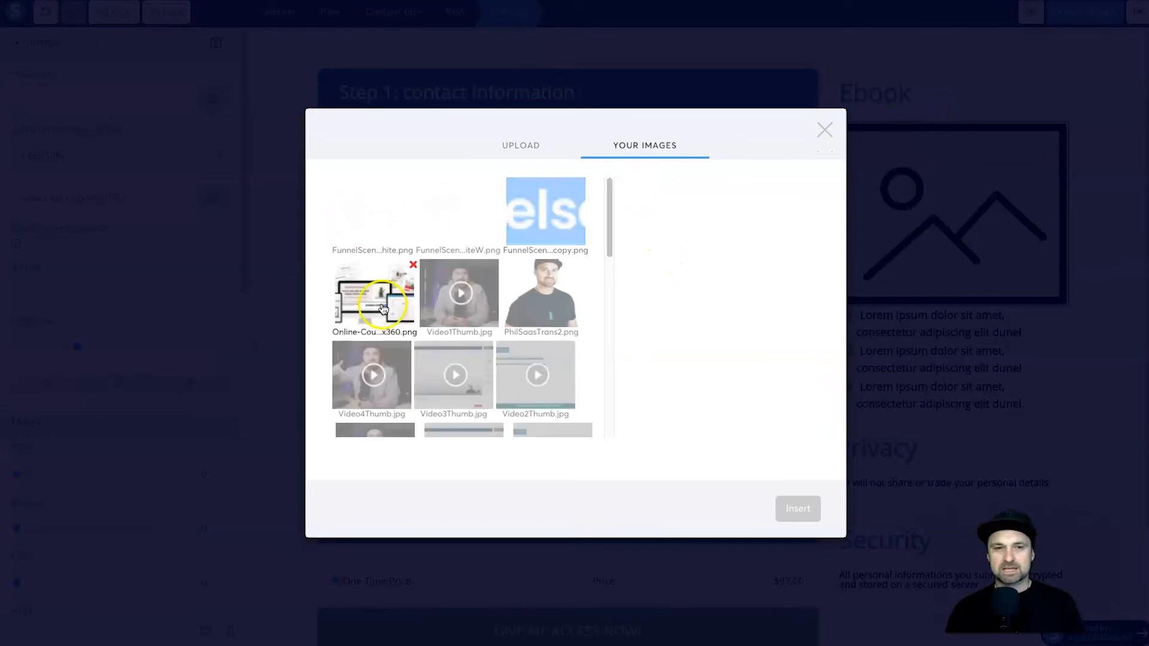
pyautogui.click(381, 305)
pyautogui.click(795, 508)
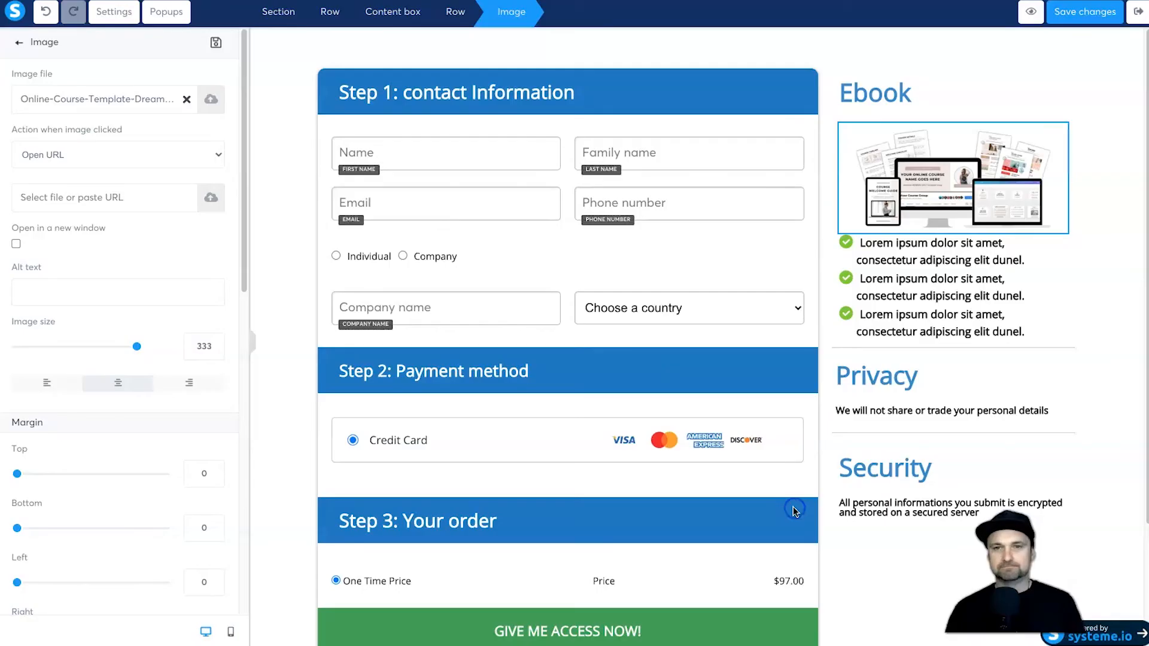
pyautogui.click(948, 249)
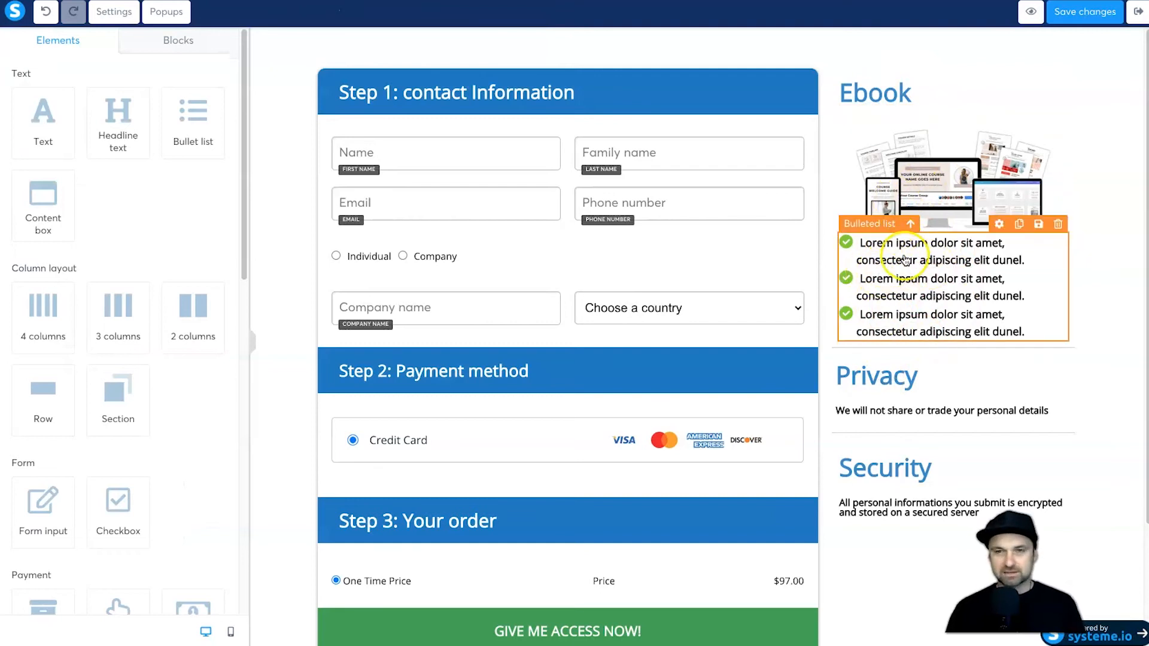
pyautogui.scroll(-2, 957, 509)
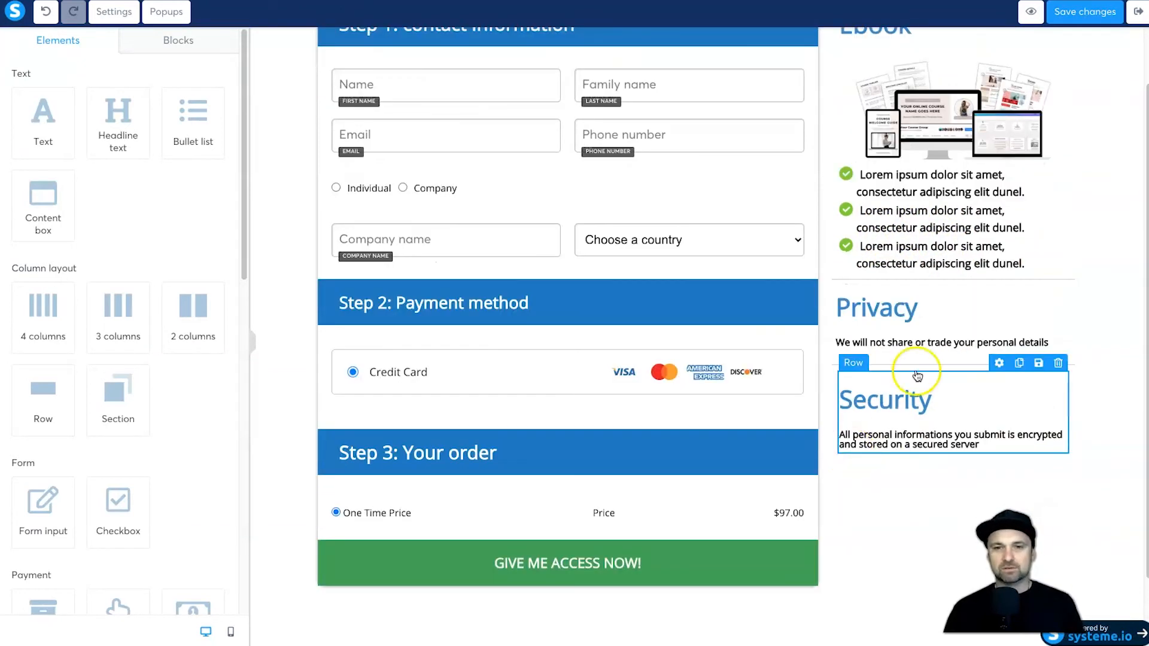
pyautogui.scroll(2, 764, 445)
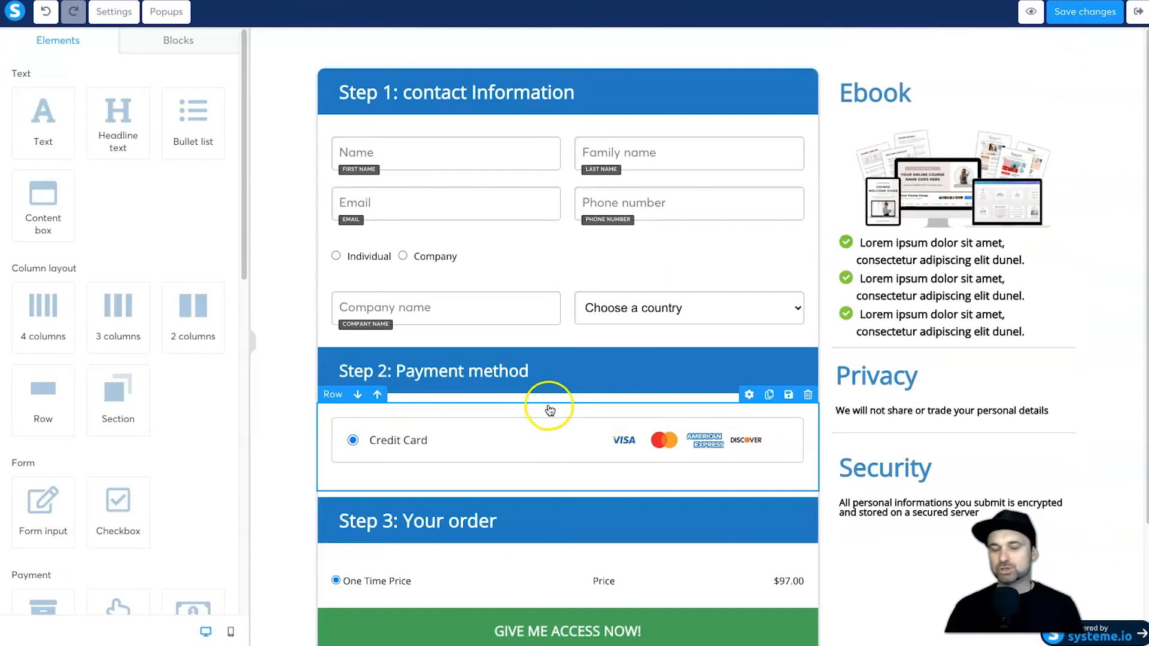
pyautogui.scroll(-1, 439, 374)
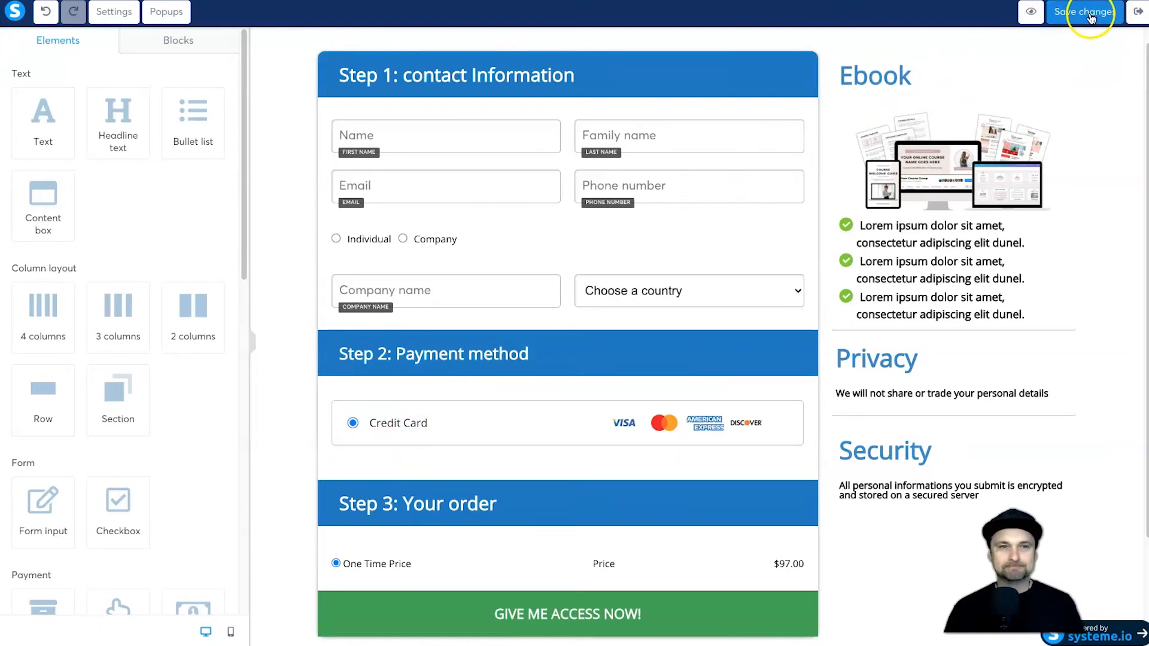
# Change the payment button's text to PURCHASE THE COURSE, then save the order form page and exit its editor.
pyautogui.click(511, 613)
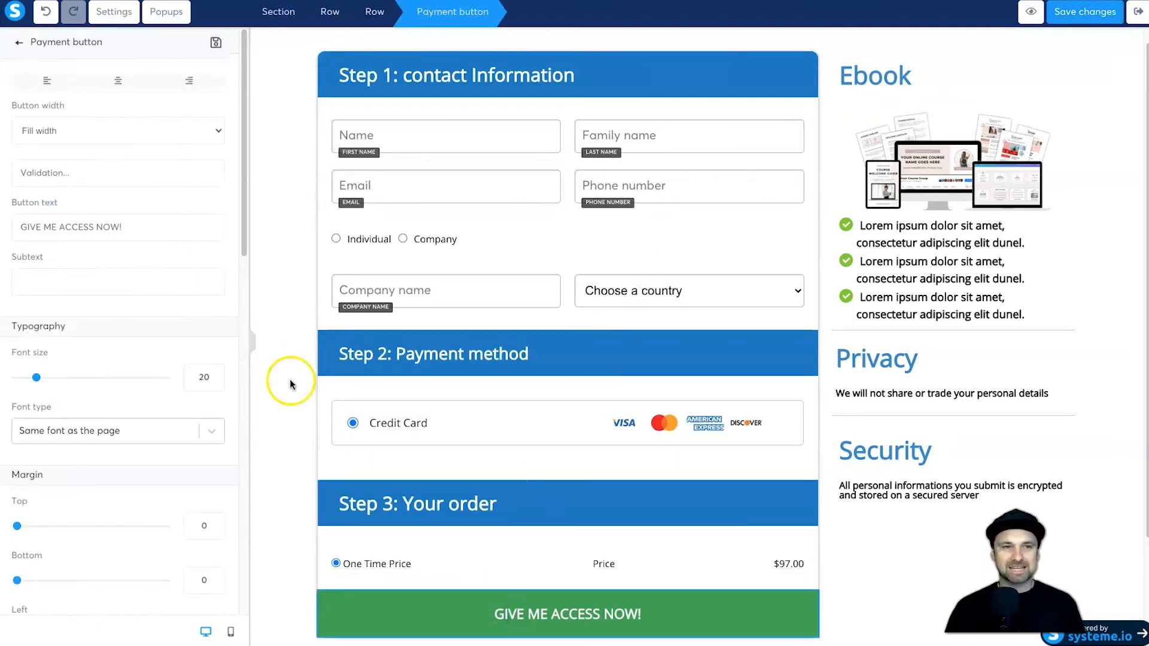
pyautogui.scroll(-1, 84, 218)
pyautogui.tripleClick(90, 201)
pyautogui.write('Gi')
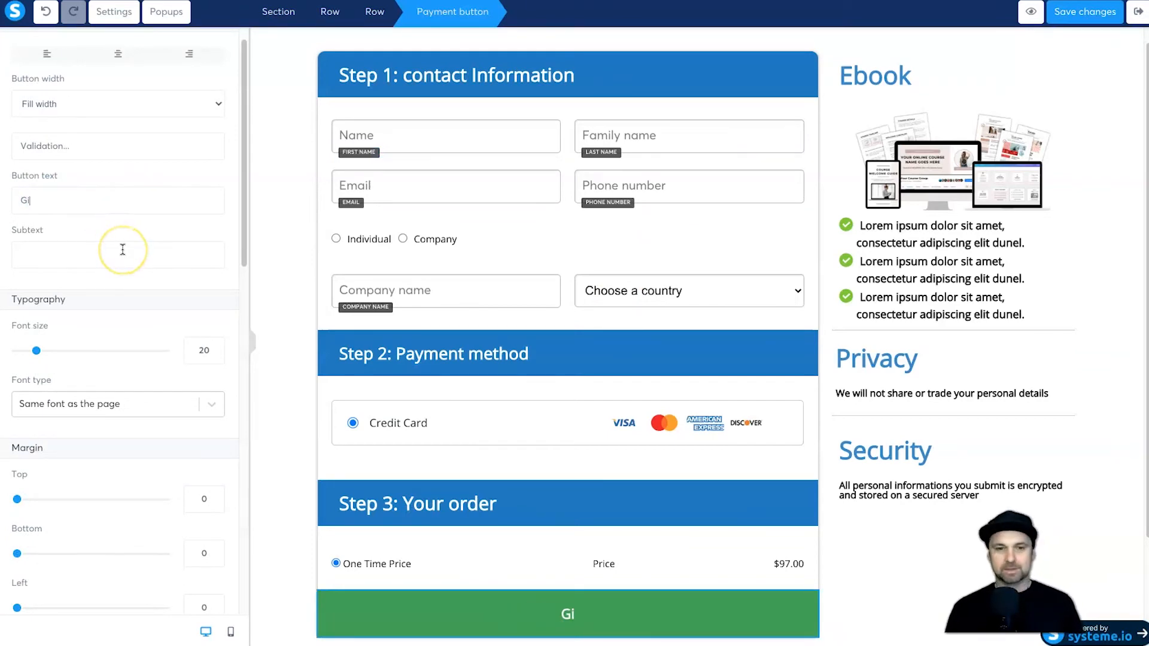
pyautogui.press('capslock')
pyautogui.write('IVE ME COURSE')
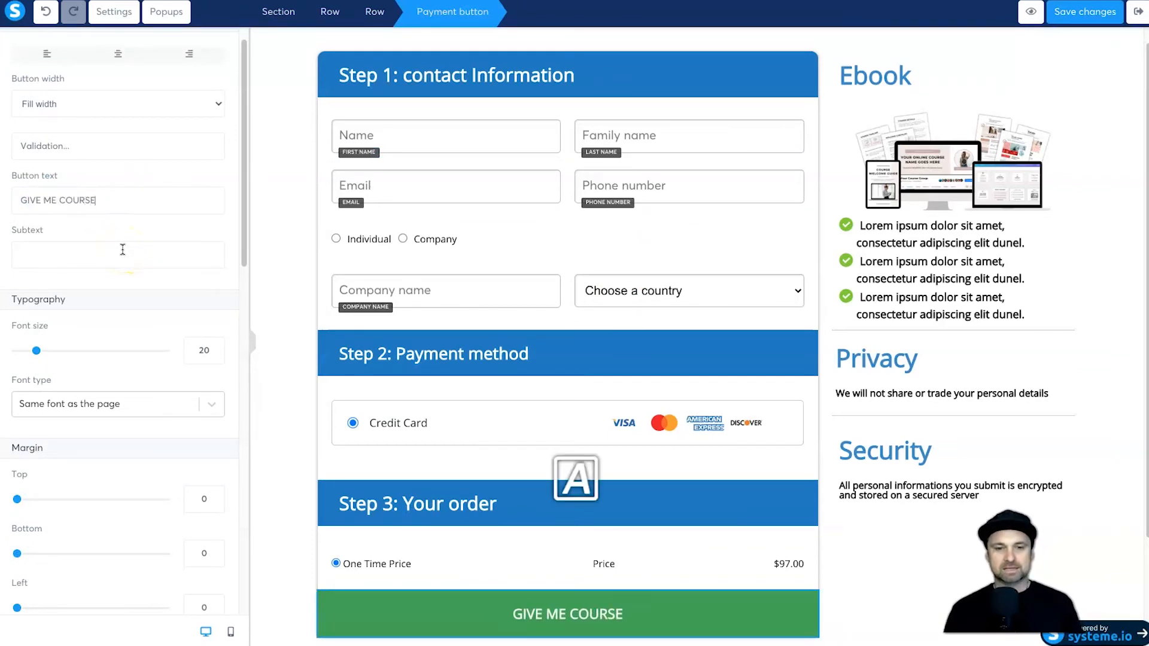
pyautogui.hotkey('ctrl', 'a')
pyautogui.press('capslock')
pyautogui.write('L')
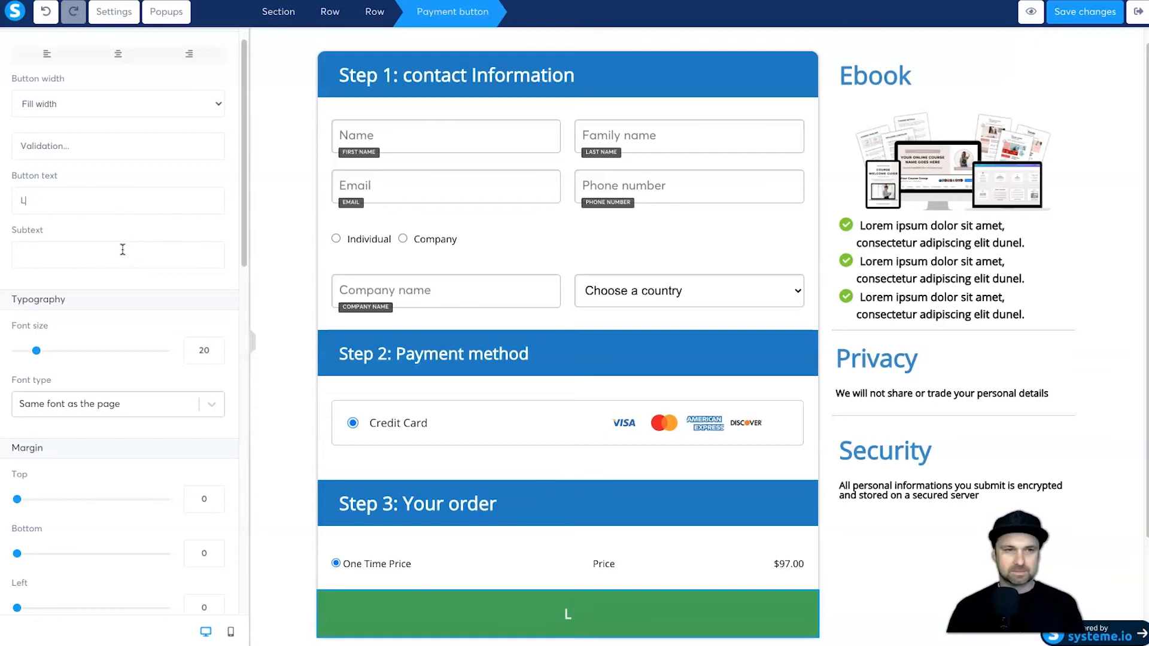
pyautogui.write('PURCHASE THE COURSE.')
pyautogui.press('BackSpace')
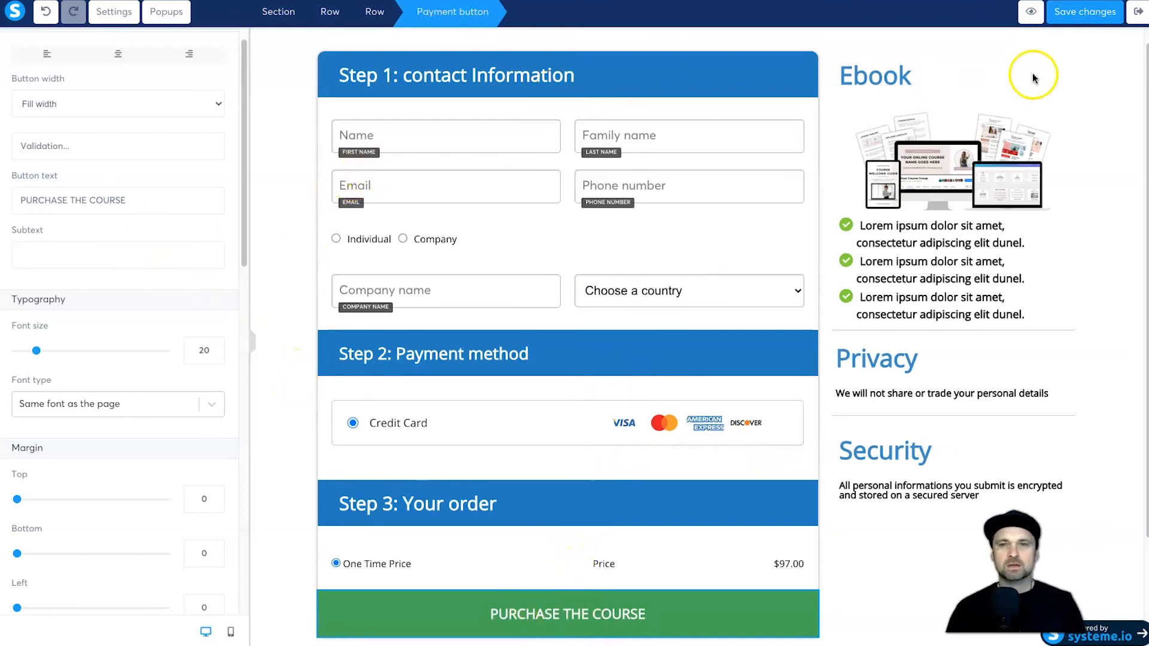
pyautogui.click(1098, 12)
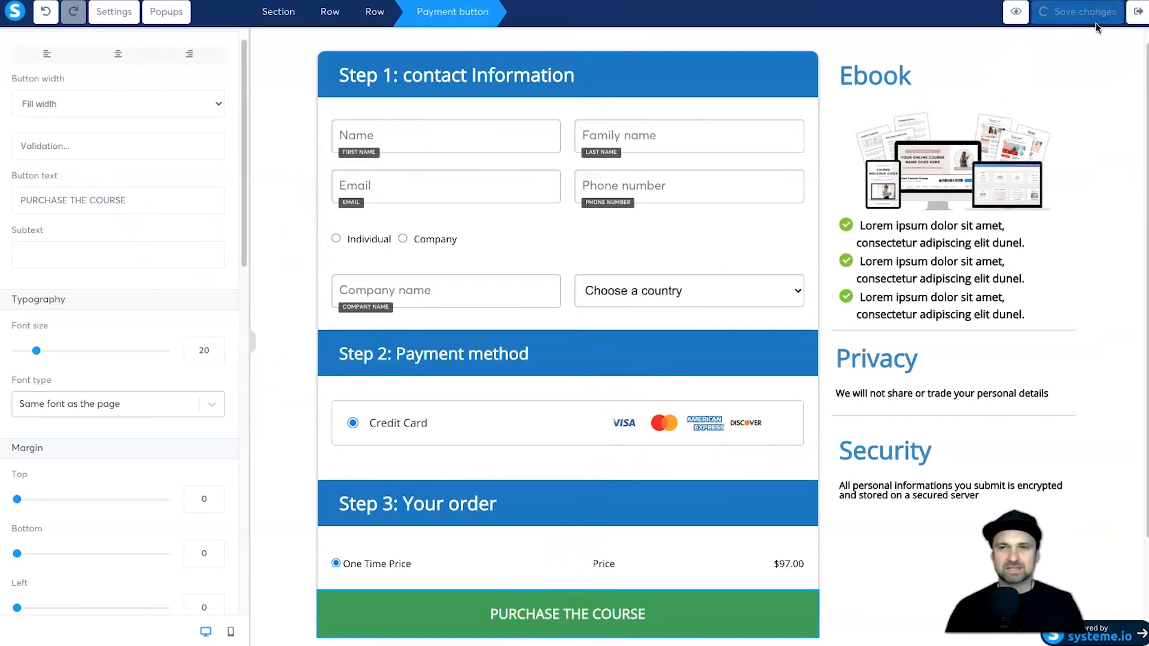
pyautogui.click(1132, 16)
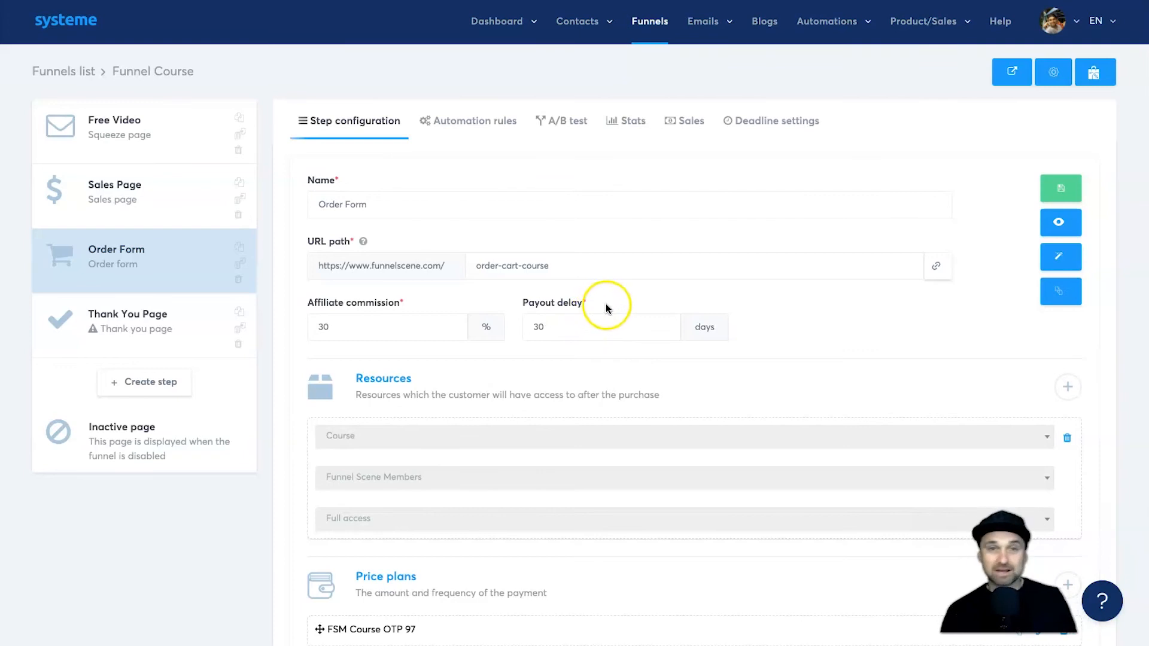
# Choose the blue "Thank you for your order!" template for the Thank You Page step and save its URL path as course-success-page.
pyautogui.click(151, 326)
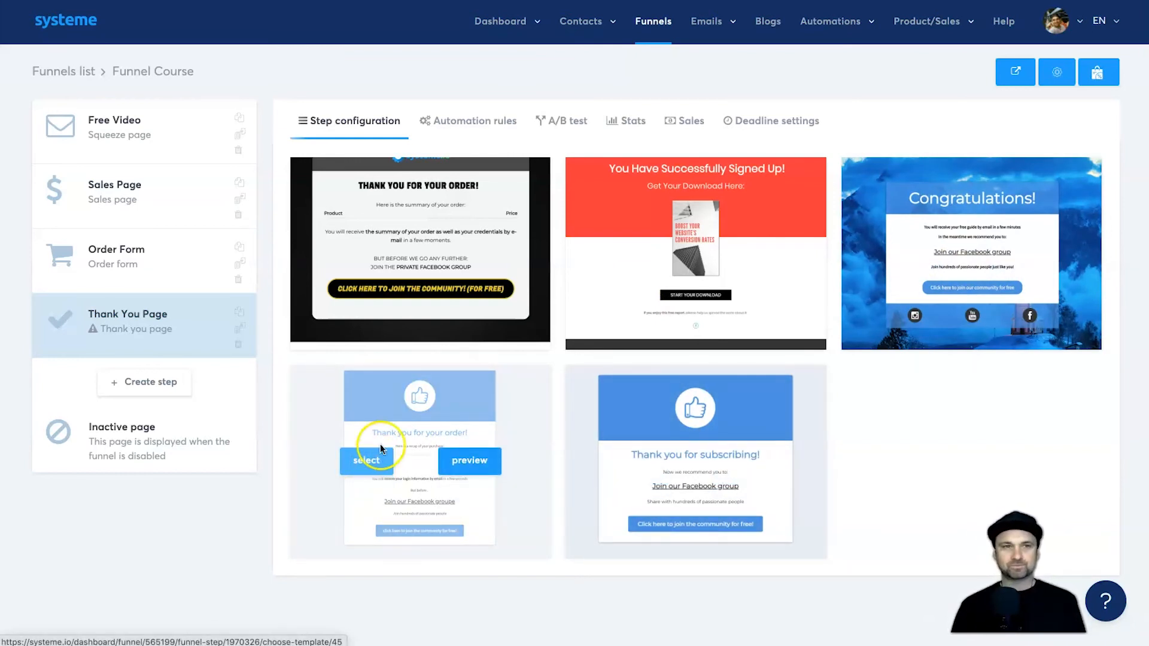
pyautogui.click(381, 449)
pyautogui.doubleClick(483, 246)
pyautogui.write('COURSE')
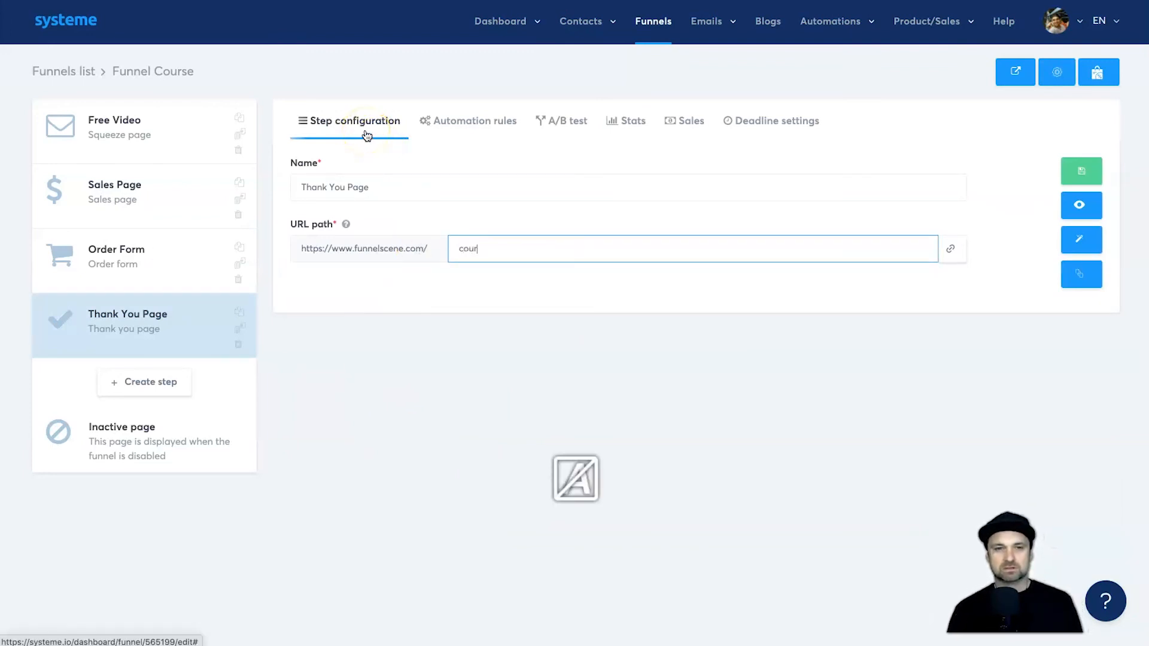
pyautogui.write('-thank-y')
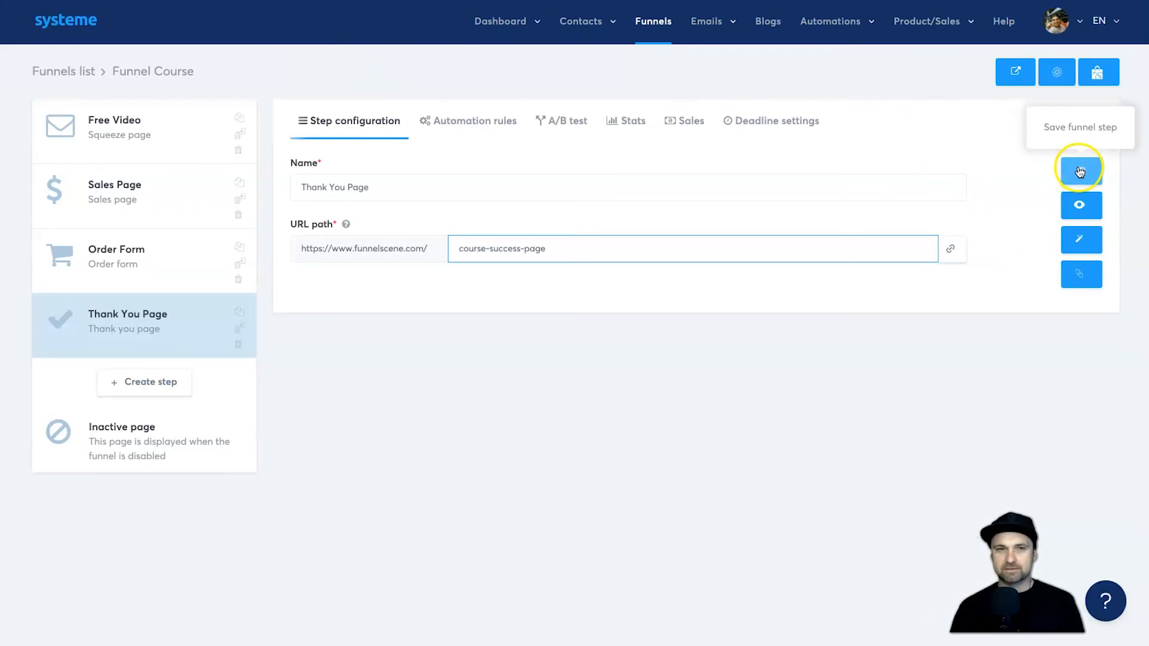
pyautogui.click(1080, 171)
# Look over the Thank You Page design in the page editor and the Free Video step's configuration.
pyautogui.click(1083, 239)
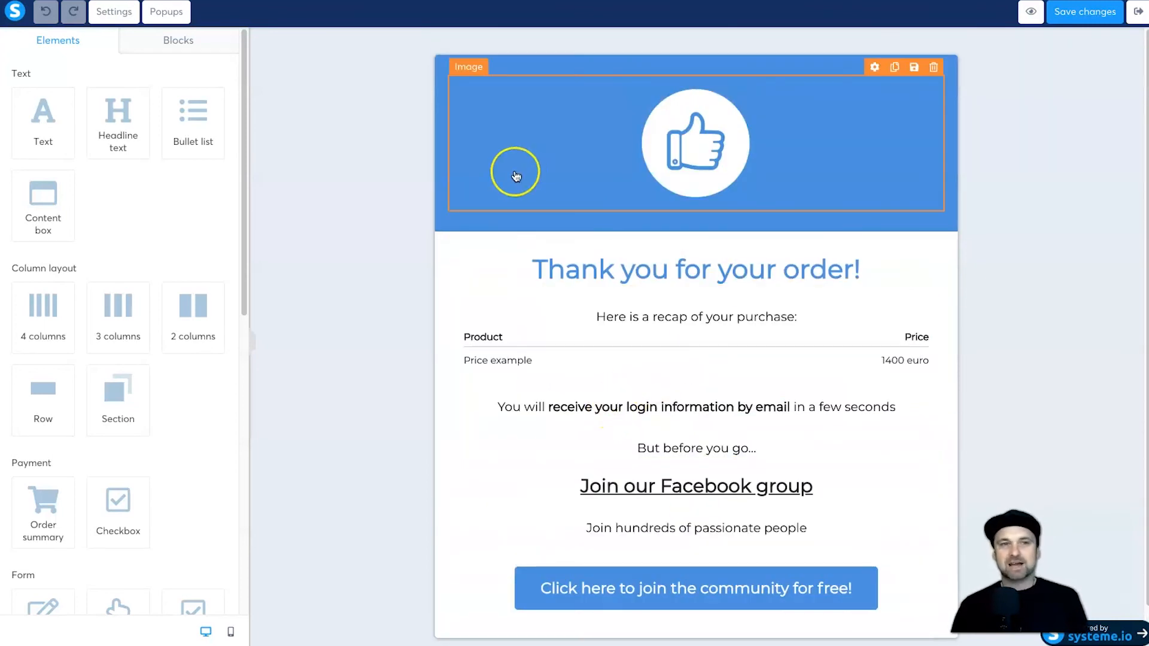
pyautogui.click(1136, 13)
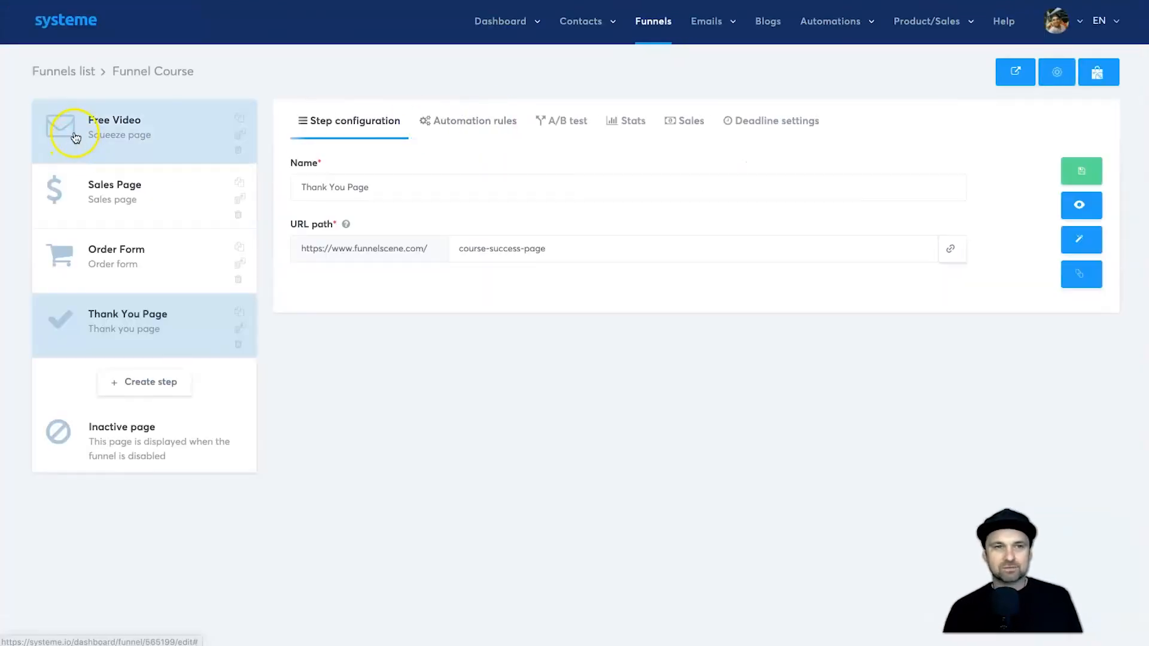
pyautogui.click(173, 145)
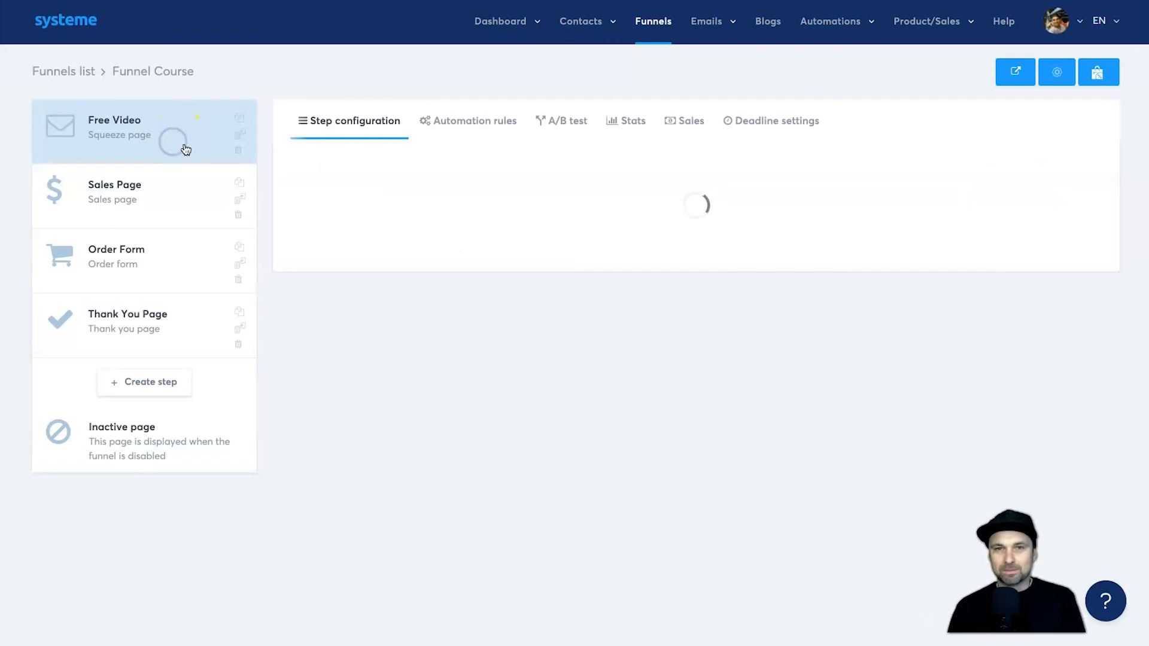
pyautogui.click(452, 121)
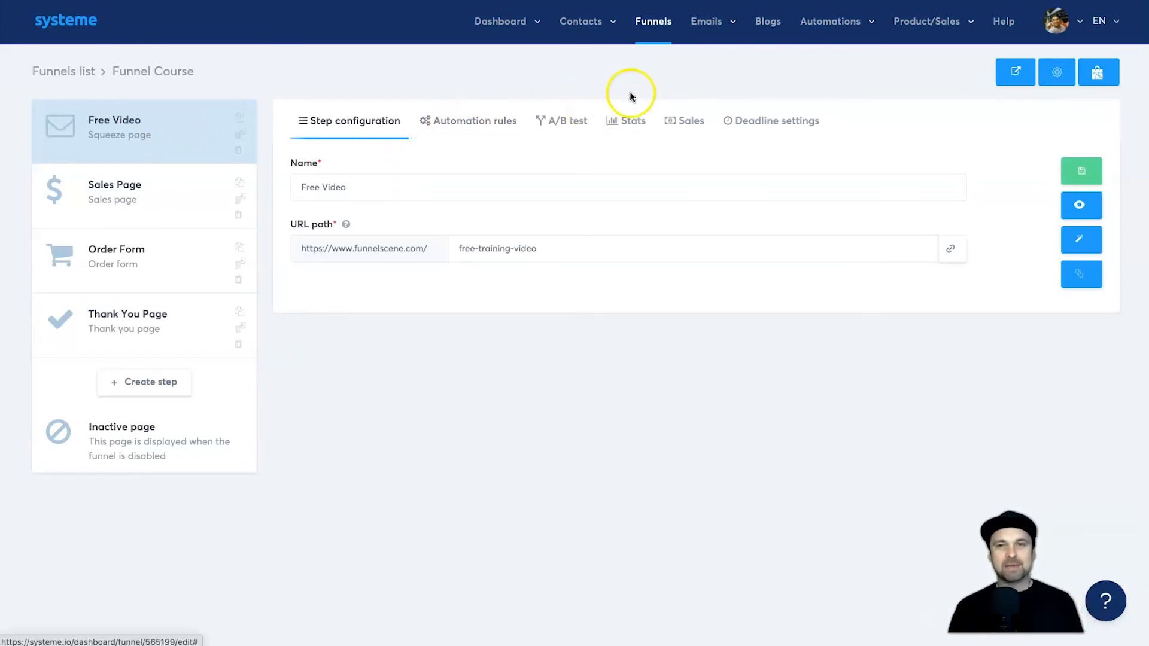
# Create a new automation workflow named Course Workflow.
pyautogui.moveTo(844, 26)
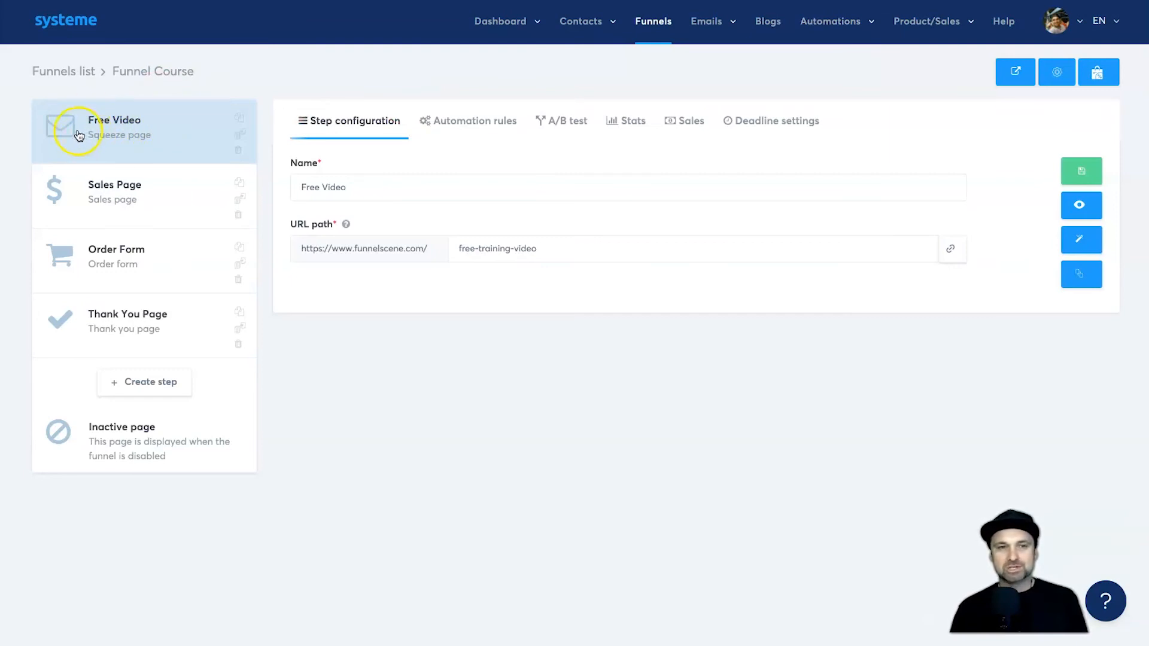
pyautogui.moveTo(811, 60)
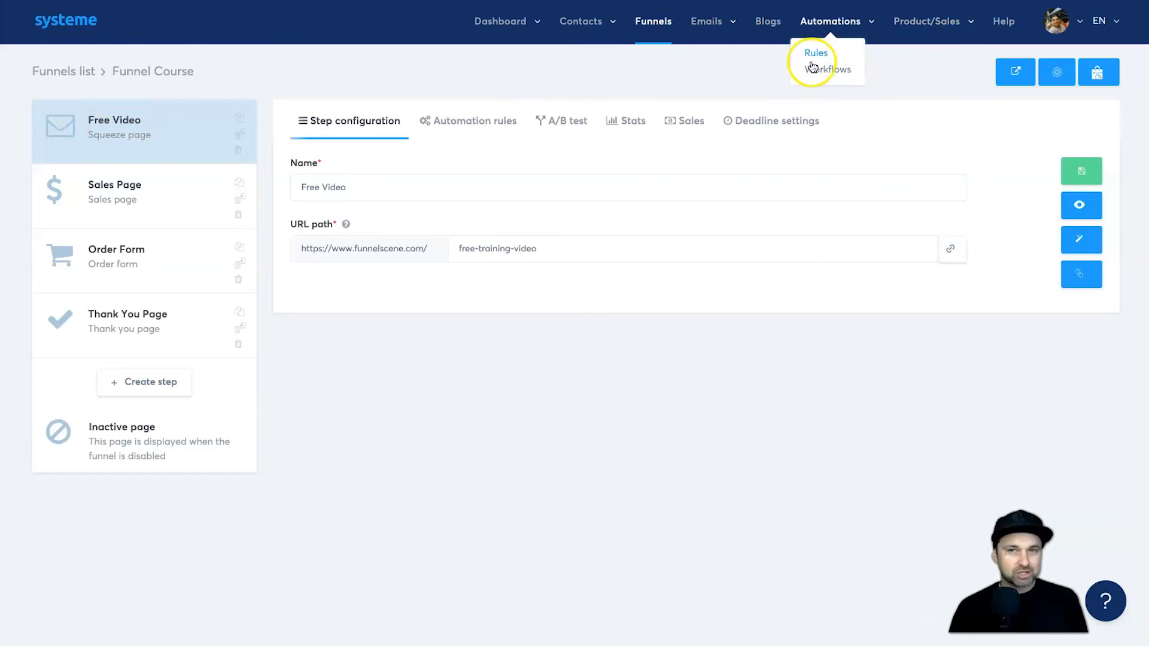
pyautogui.click(816, 69)
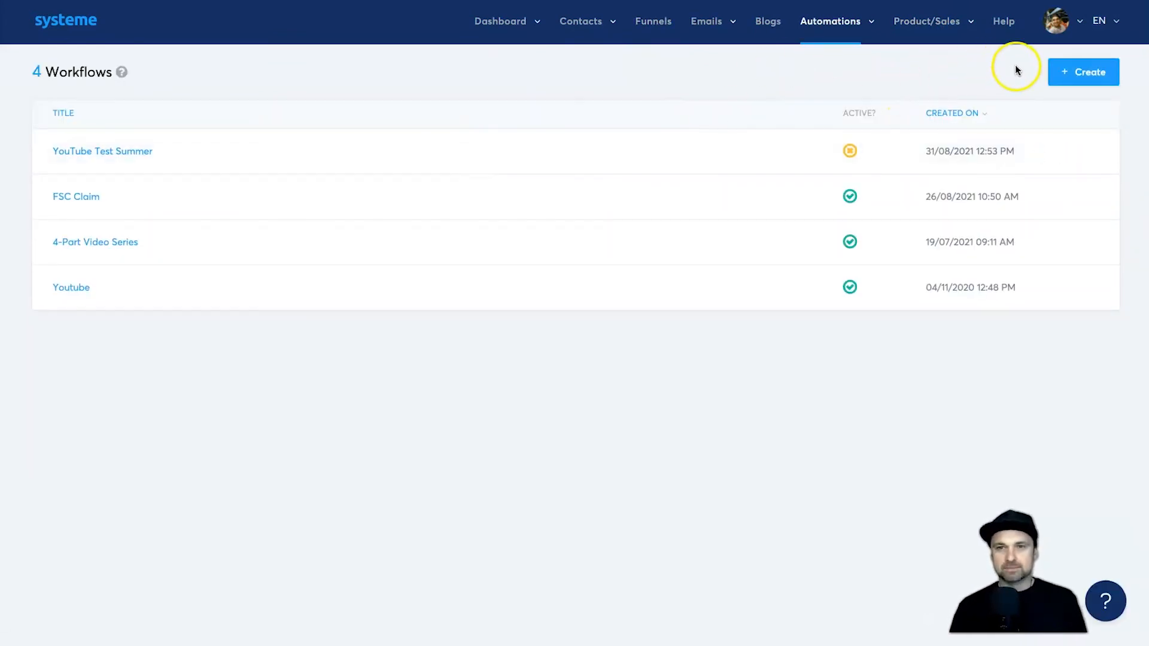
pyautogui.click(1077, 72)
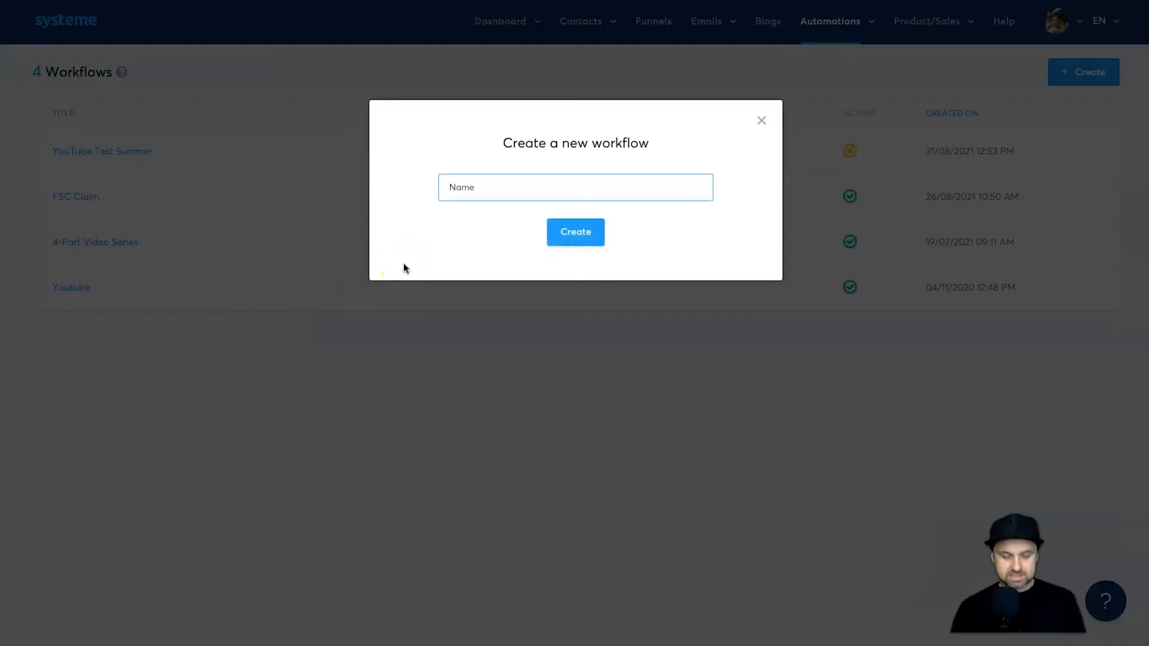
pyautogui.write('Course Tutorial')
pyautogui.click(477, 182)
pyautogui.moveTo(477, 183); pyautogui.dragTo(558, 182)
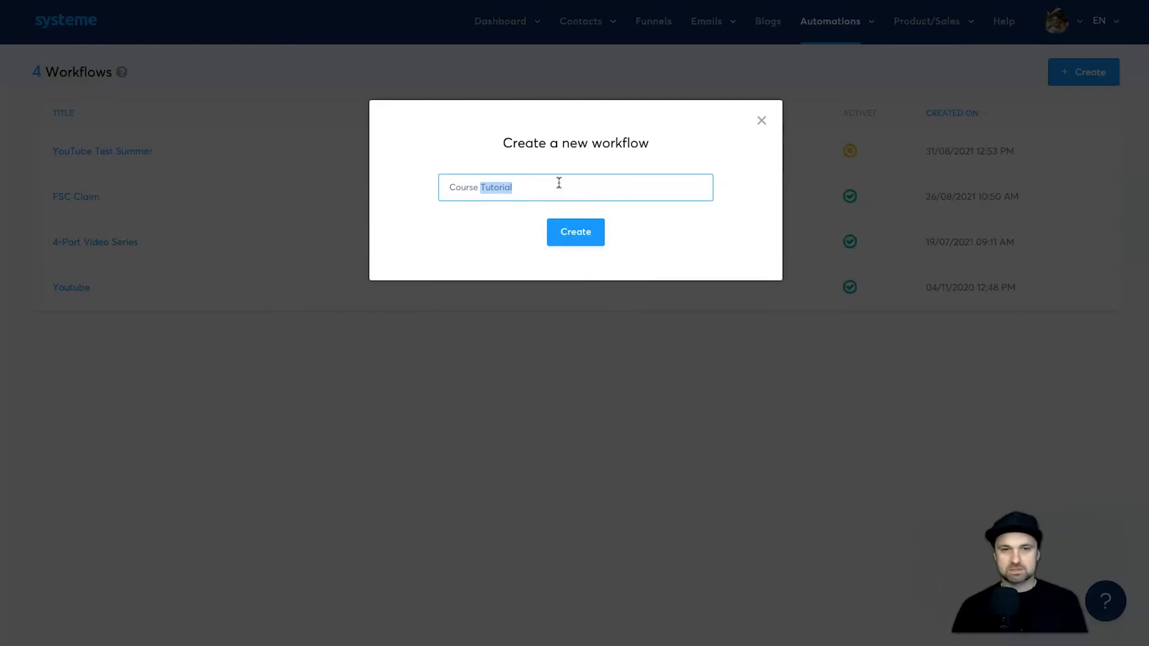
pyautogui.click(548, 227)
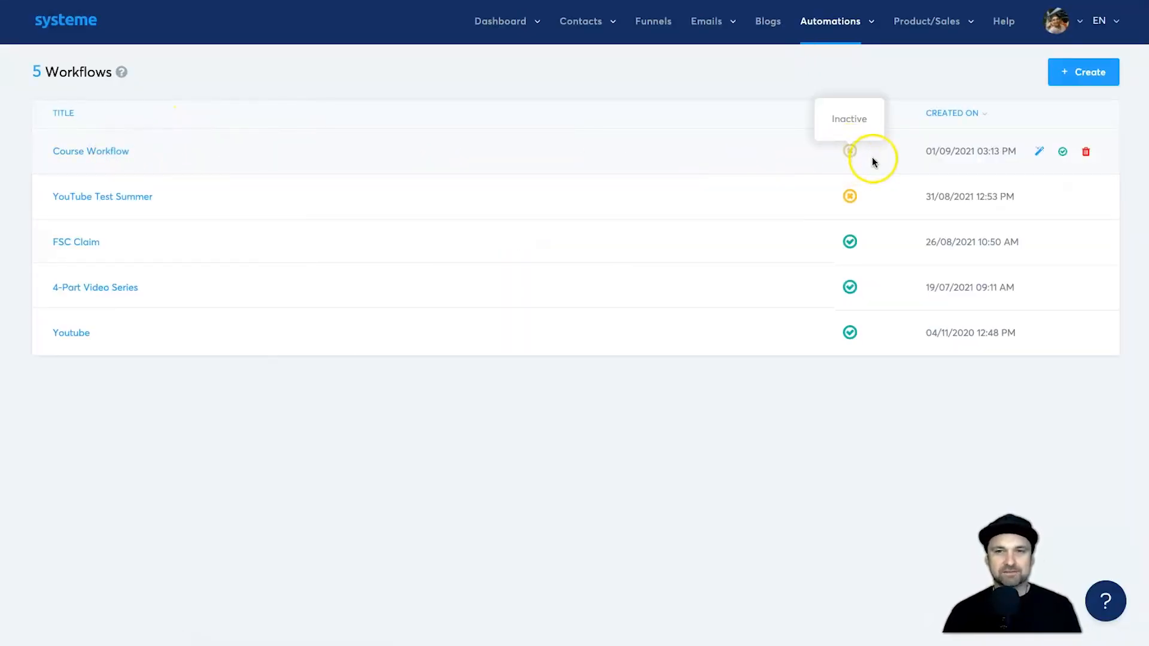
# Activate the YouTube Test Summer workflow.
pyautogui.click(1063, 196)
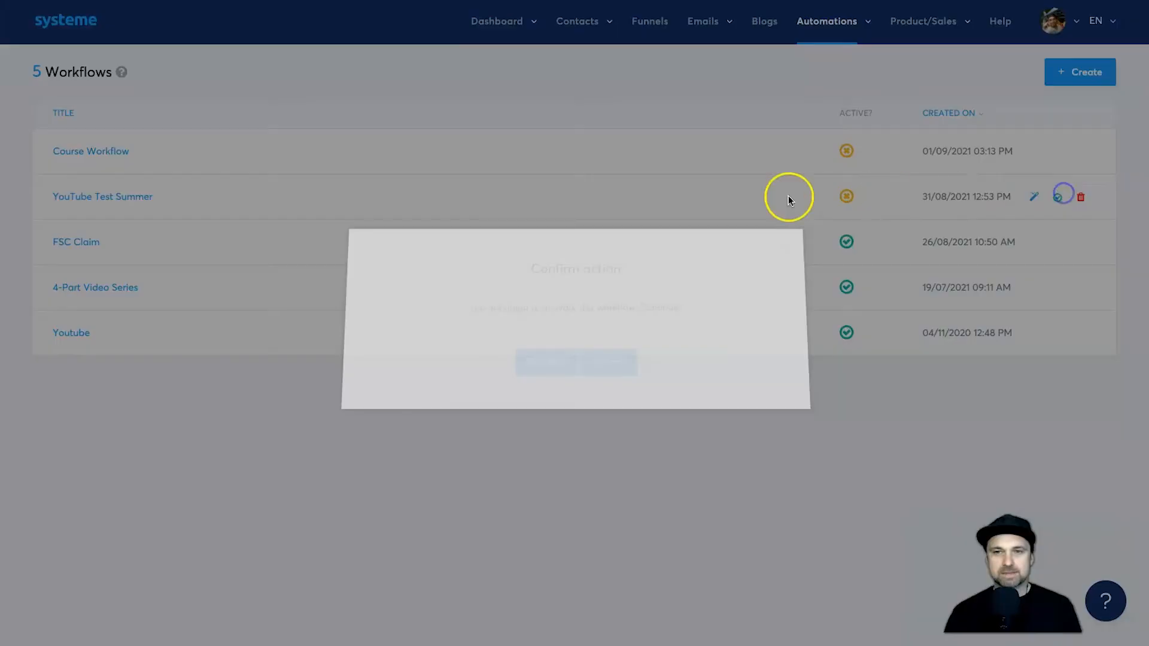
pyautogui.click(541, 375)
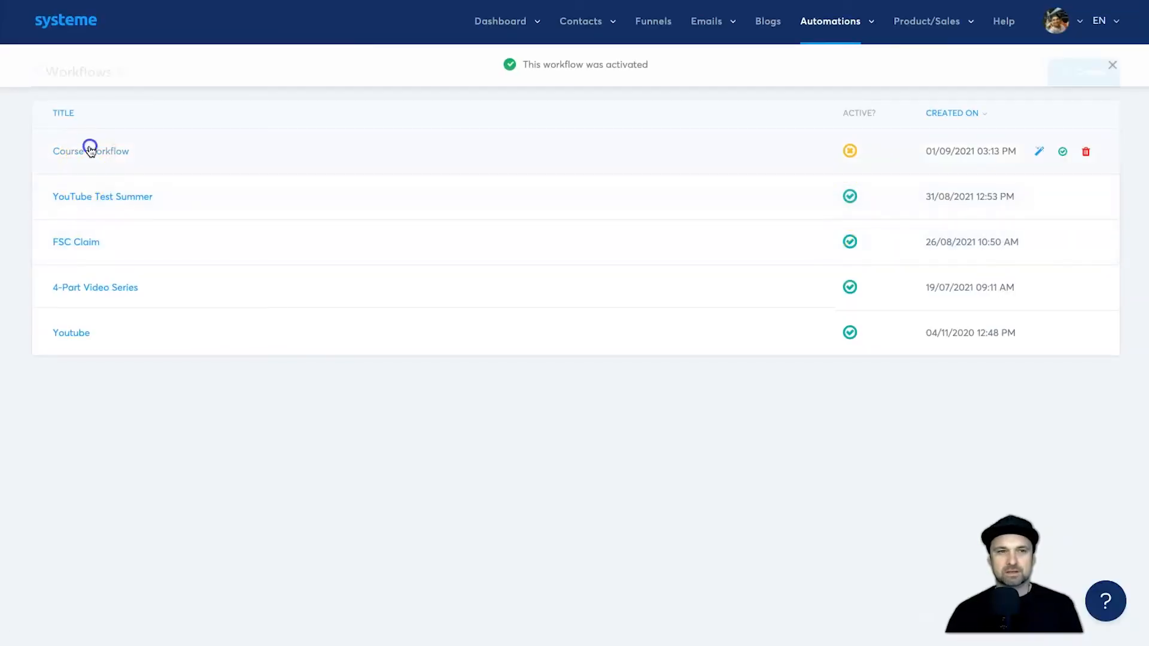
# Open Course Workflow and choose Funnel form subscribed as the type of its first trigger.
pyautogui.click(112, 155)
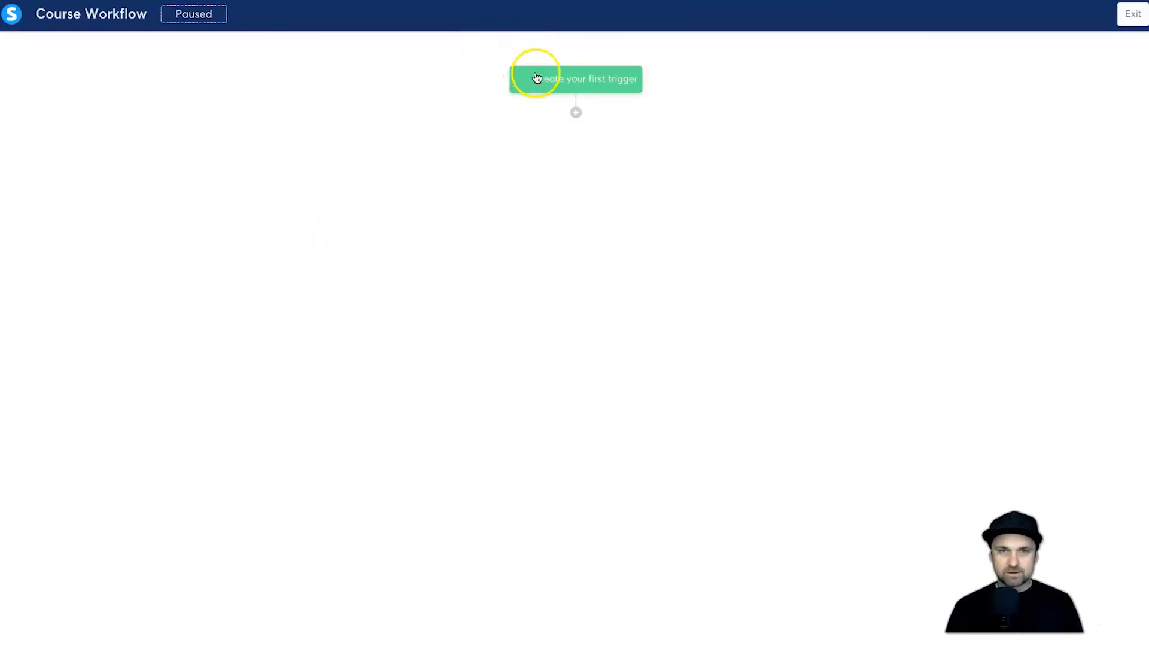
pyautogui.click(600, 79)
pyautogui.click(428, 293)
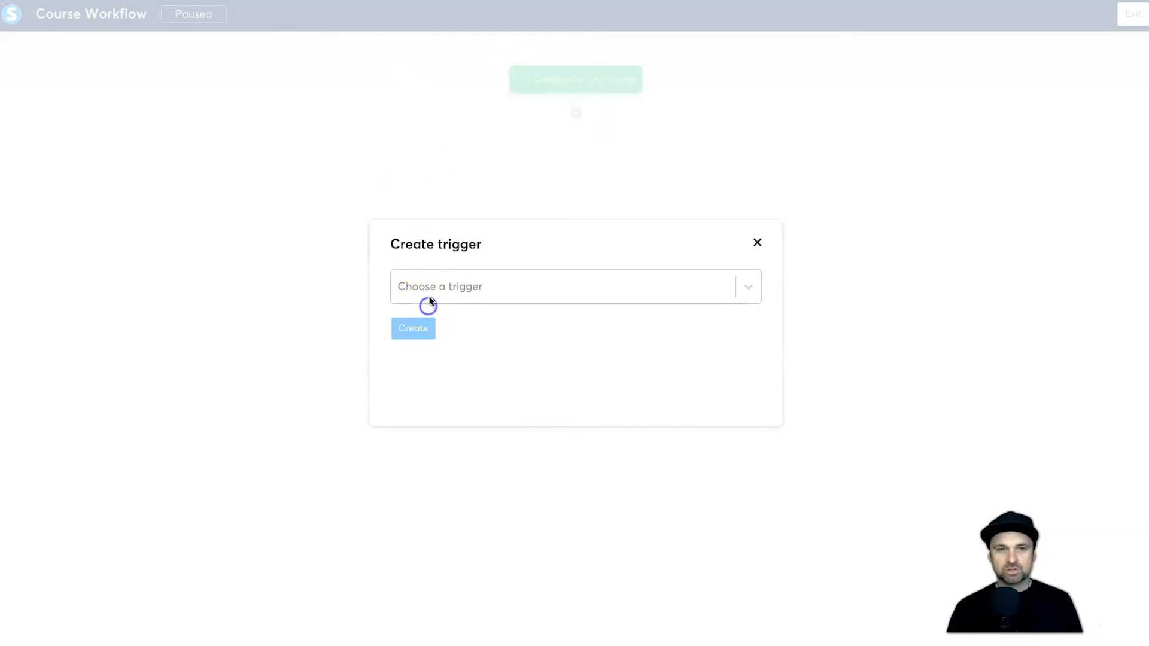
pyautogui.scroll(-1, 538, 392)
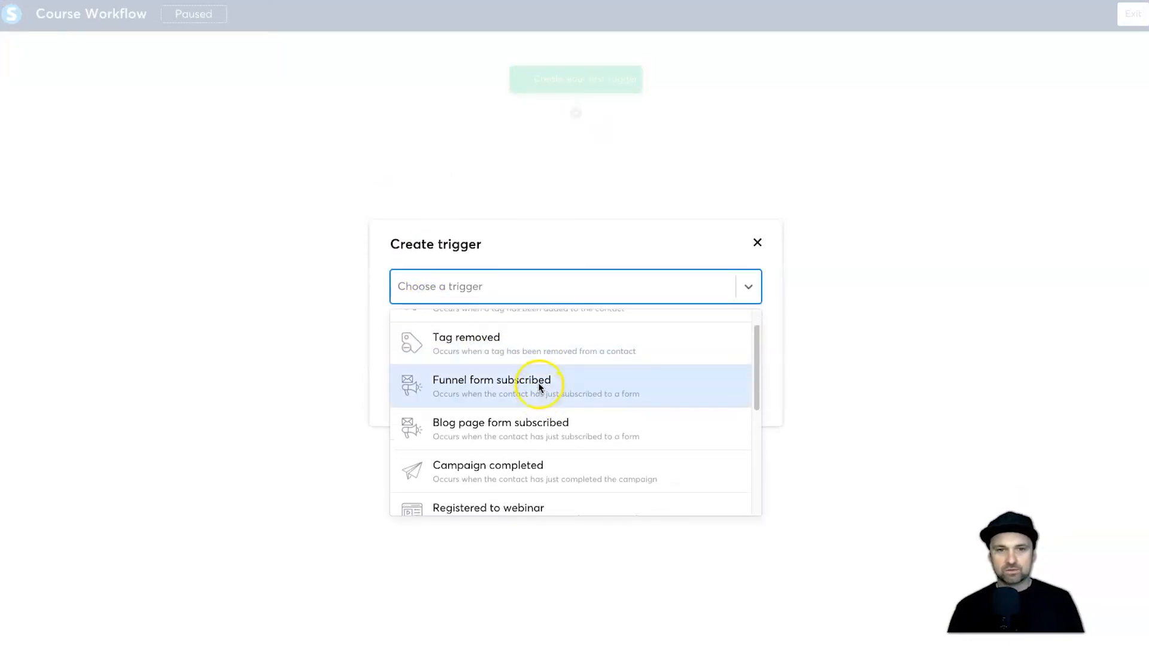
pyautogui.click(537, 382)
# Link the trigger to the Free Video form of the Funnel Course funnel and create it.
pyautogui.click(469, 333)
pyautogui.scroll(-5, 491, 413)
pyautogui.scroll(-10, 477, 393)
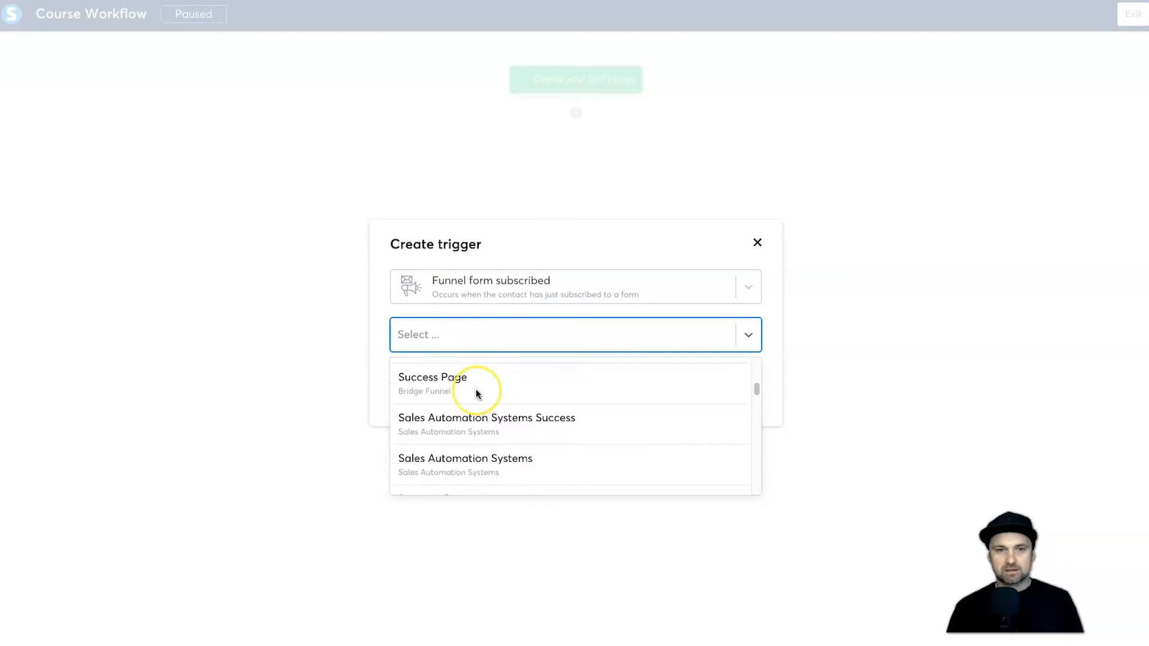
pyautogui.scroll(-10, 476, 394)
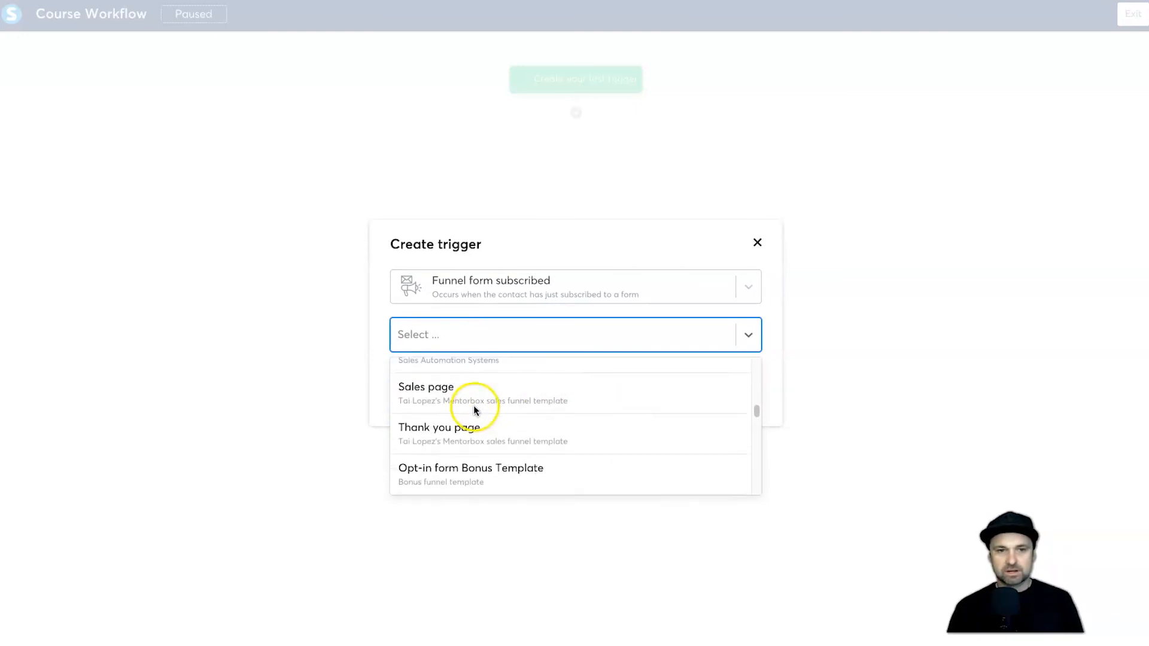
pyautogui.write('free')
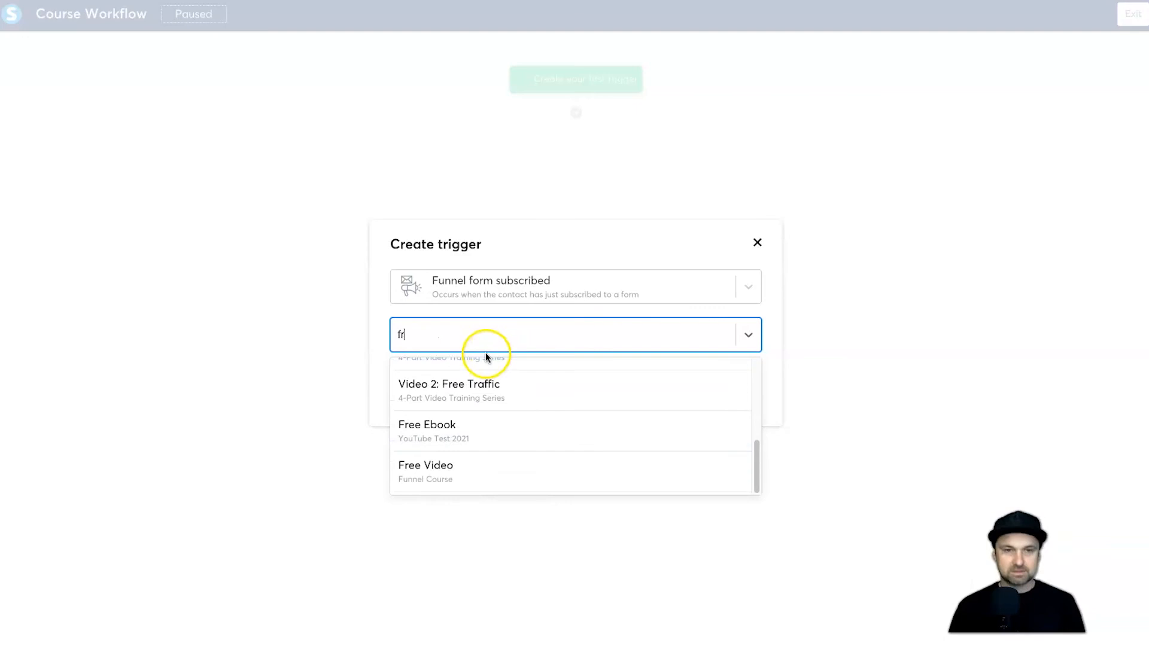
pyautogui.click(471, 465)
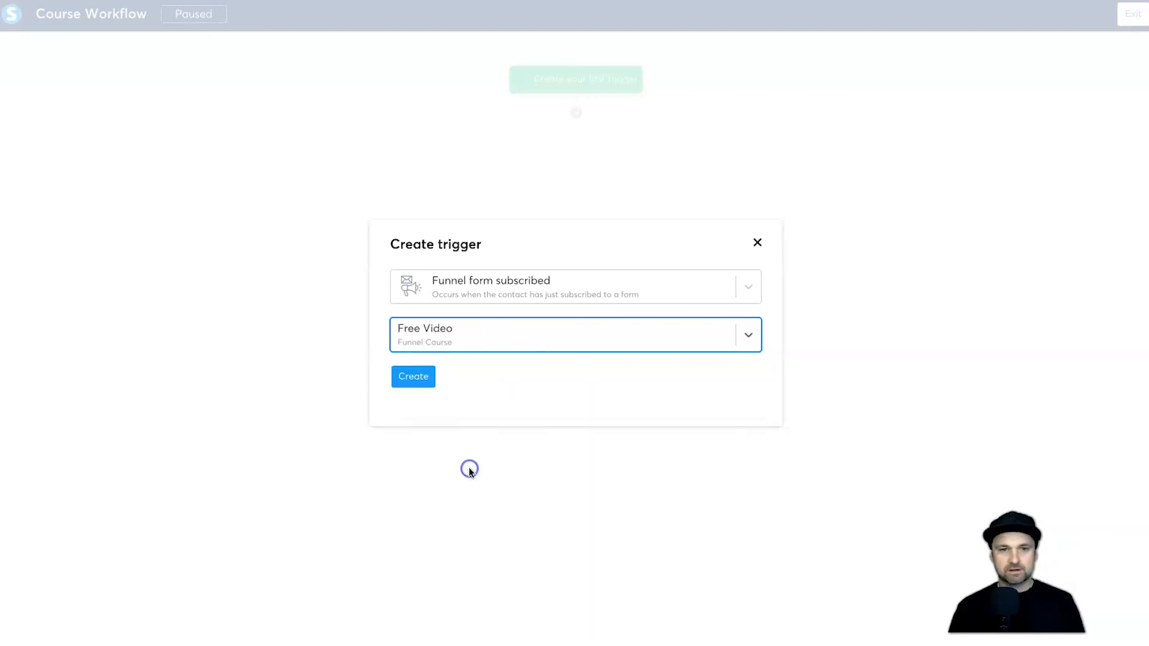
pyautogui.click(423, 377)
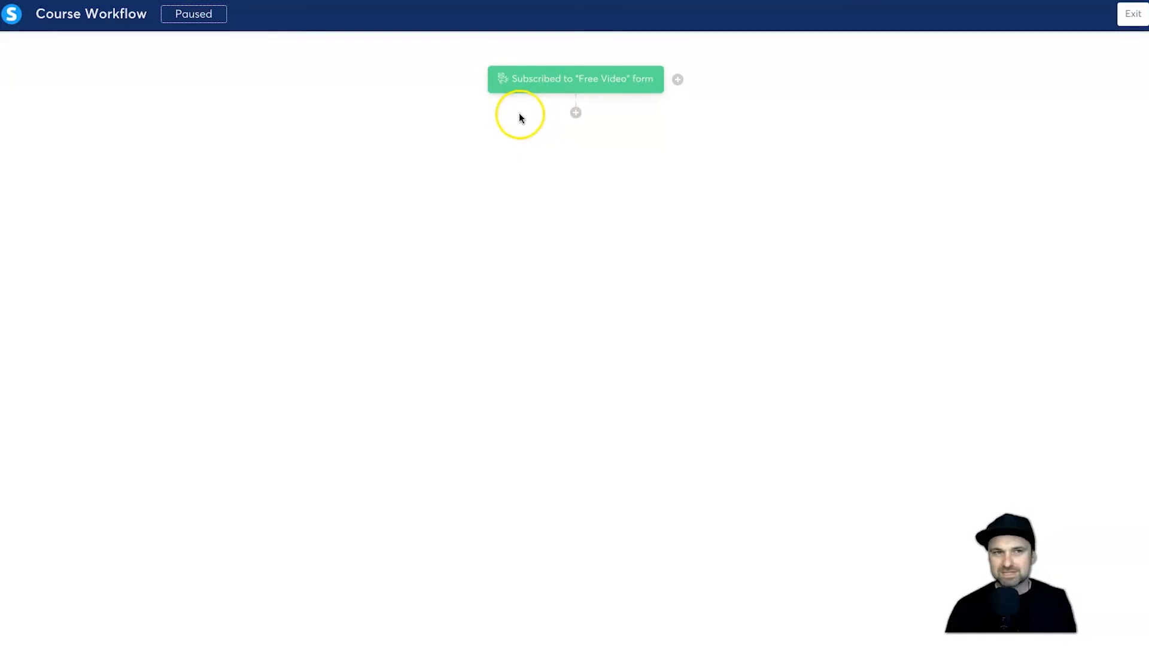
pyautogui.moveTo(595, 92)
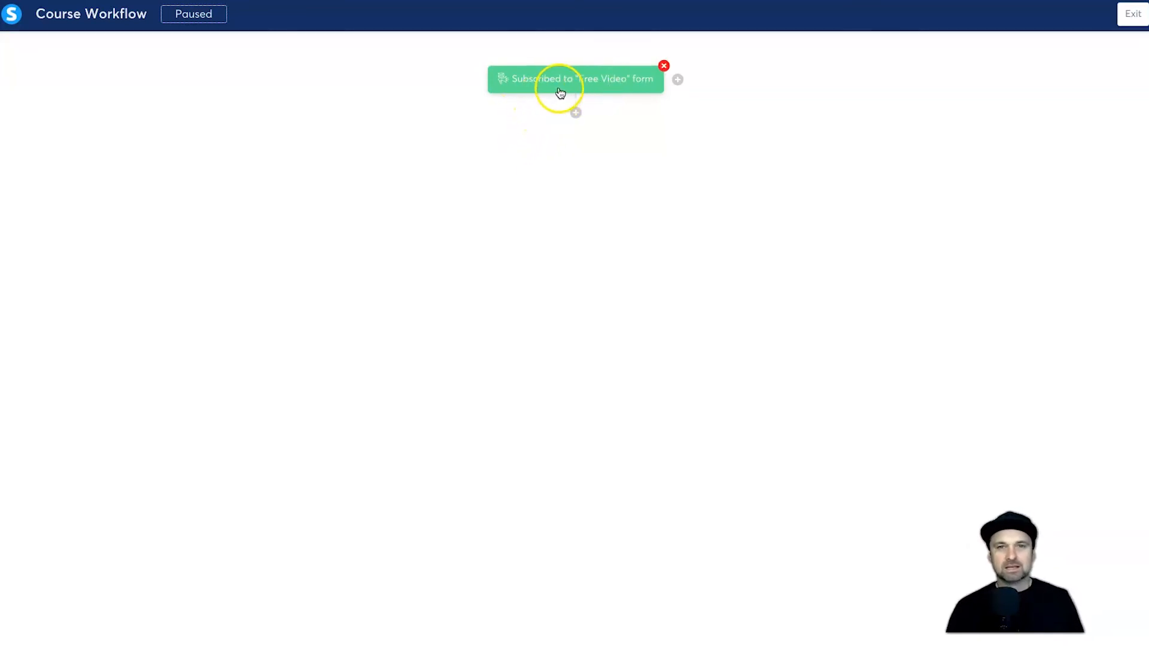
# Add a delay step of 15 minutes directly below the Free Video form trigger.
pyautogui.click(577, 116)
pyautogui.click(494, 383)
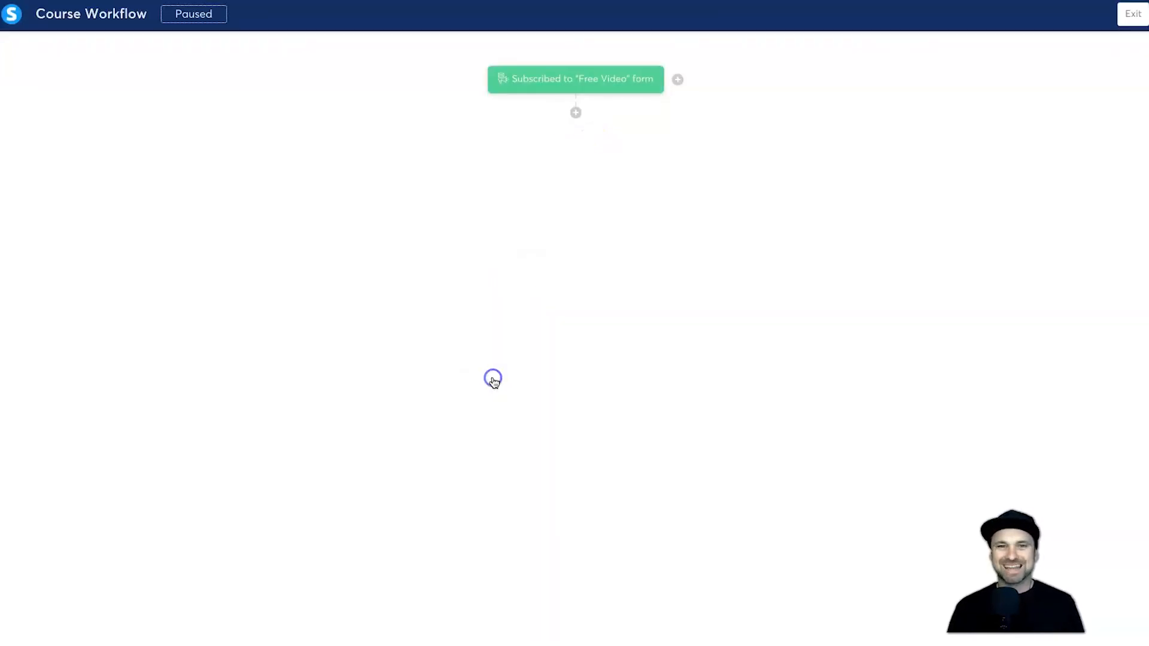
pyautogui.click(539, 308)
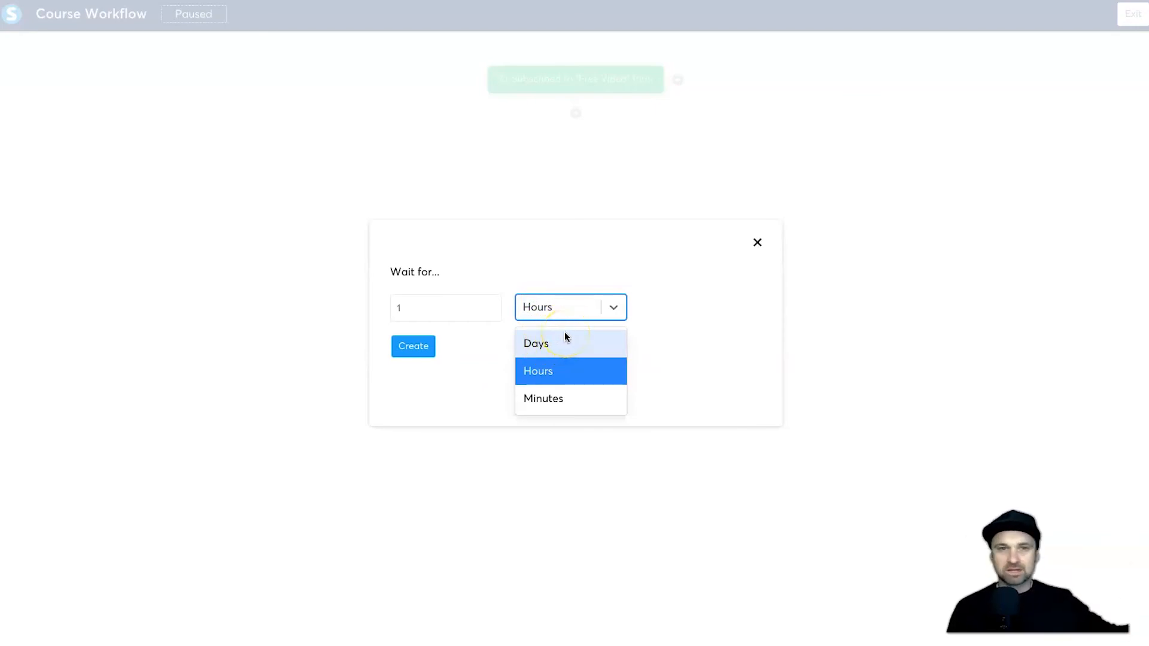
pyautogui.click(566, 339)
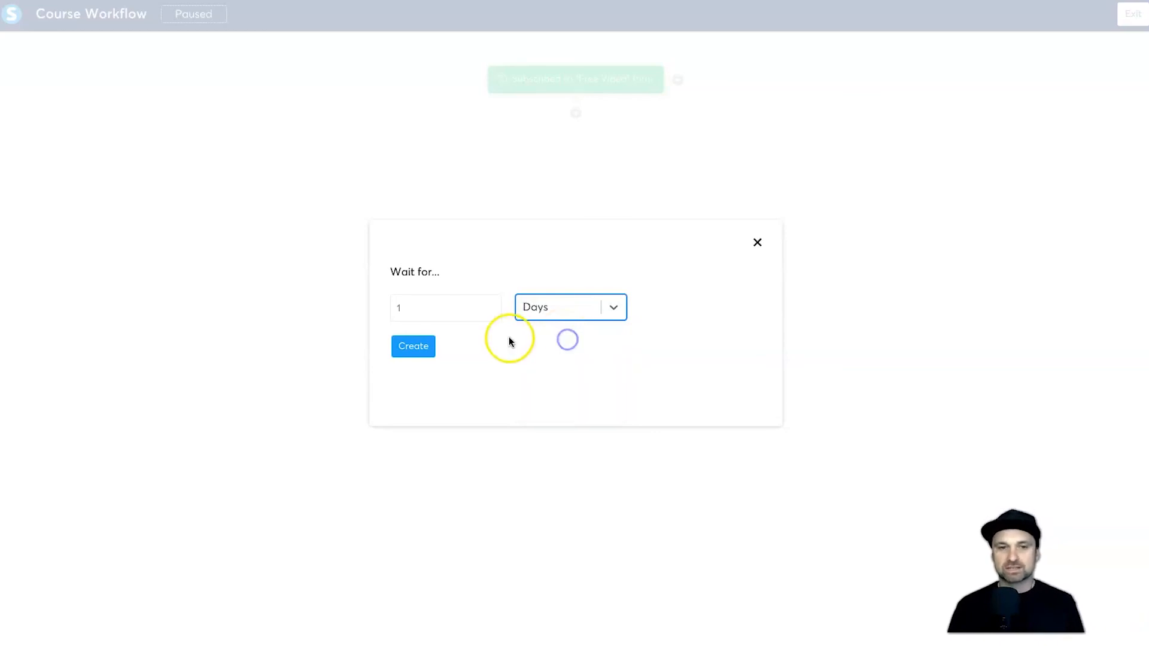
pyautogui.click(461, 316)
pyautogui.click(575, 309)
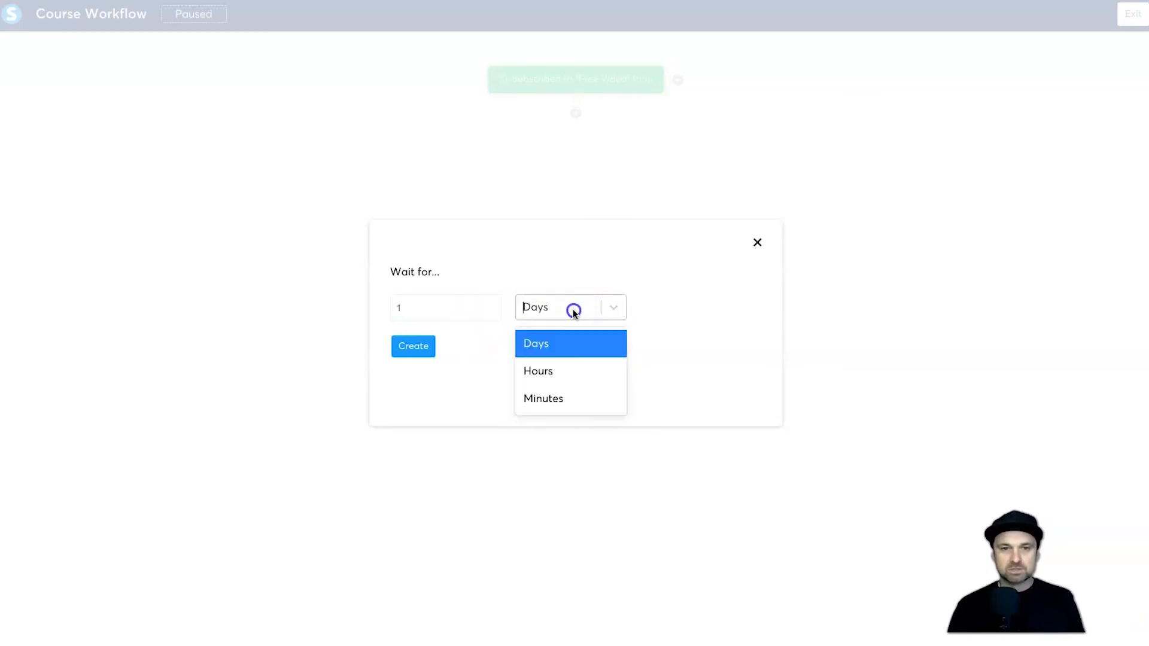
pyautogui.click(571, 372)
pyautogui.click(542, 307)
pyautogui.click(549, 398)
pyautogui.click(438, 301)
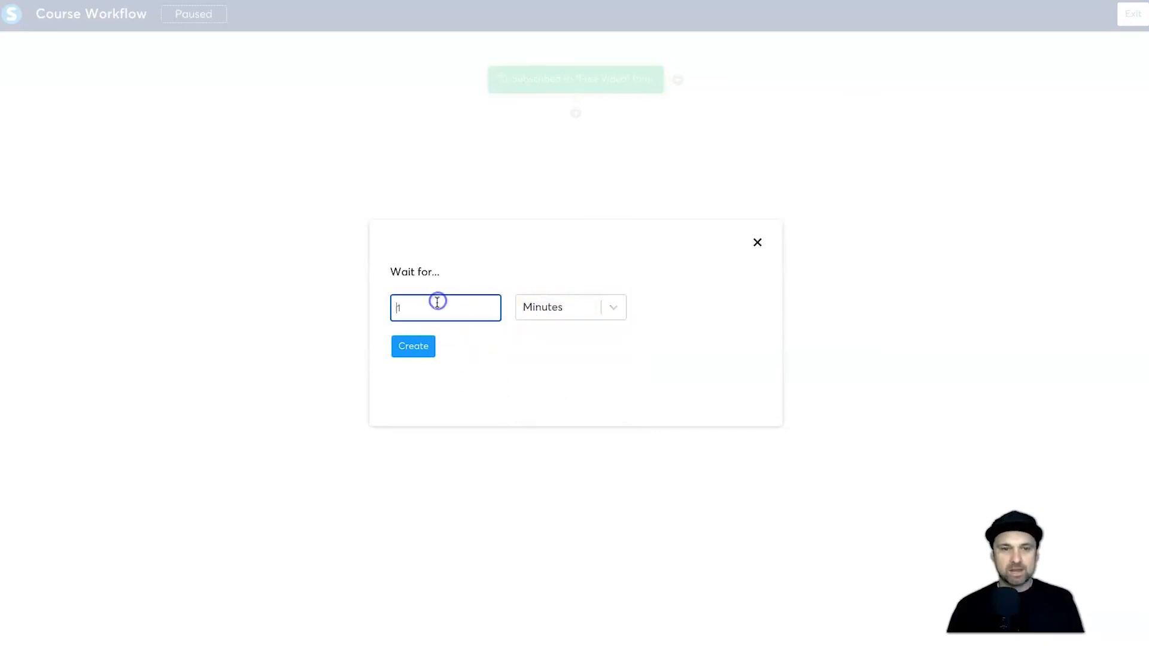
pyautogui.write('51')
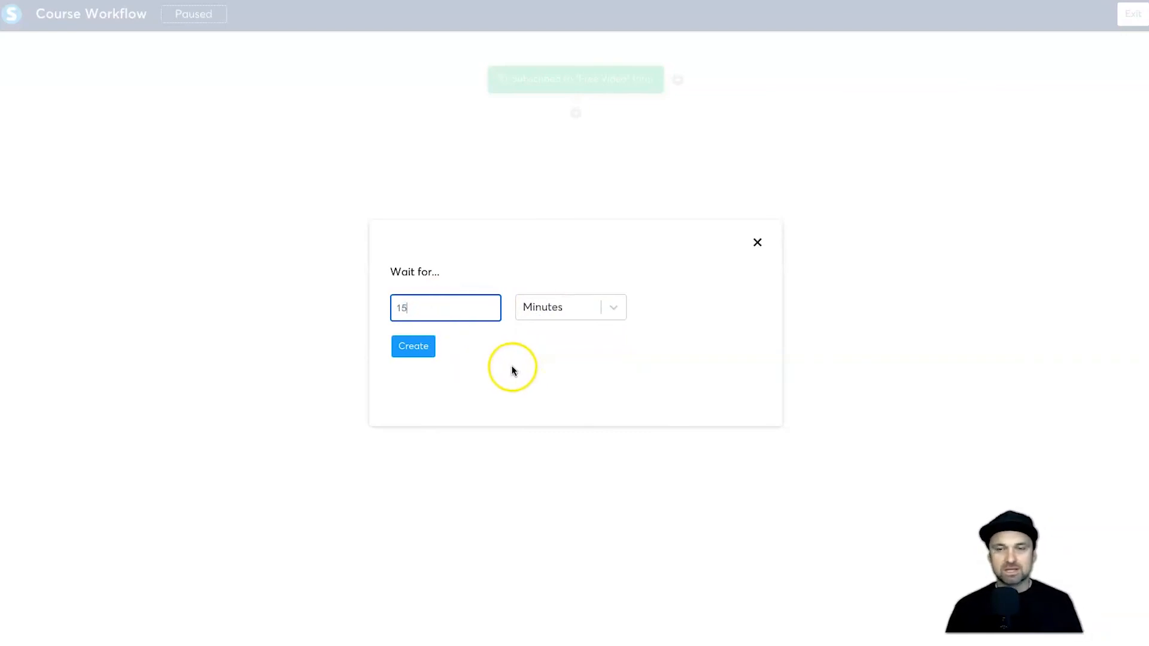
pyautogui.click(417, 347)
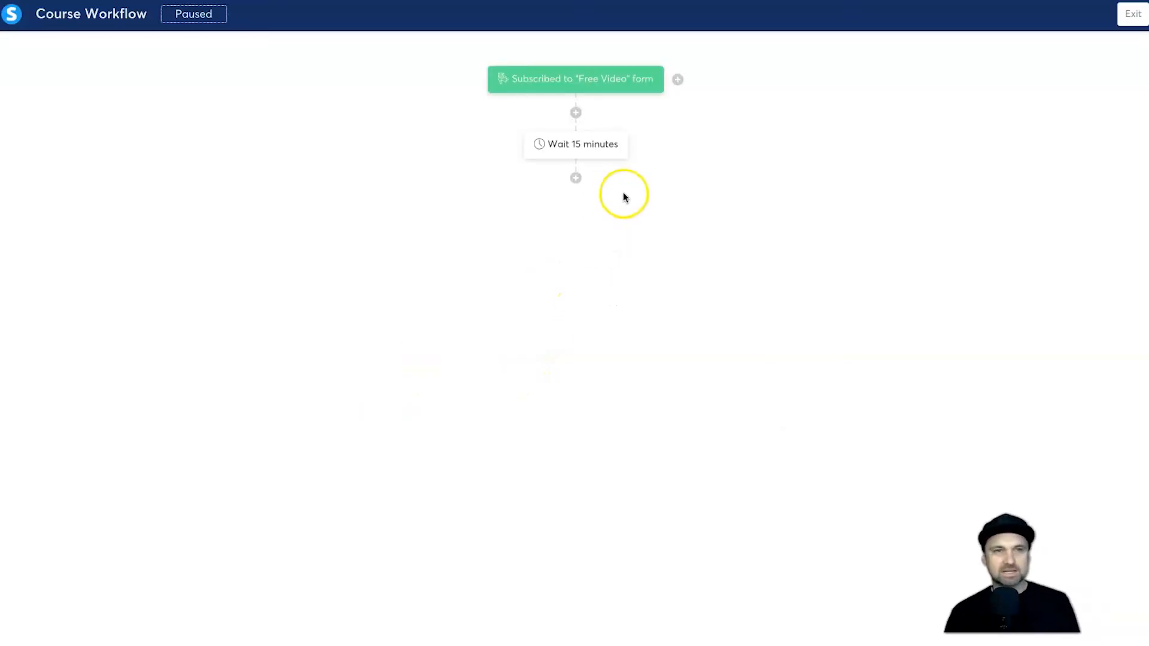
# Add a Send an email action below the 15-minute delay, using the existing email "This is an email!".
pyautogui.moveTo(559, 171)
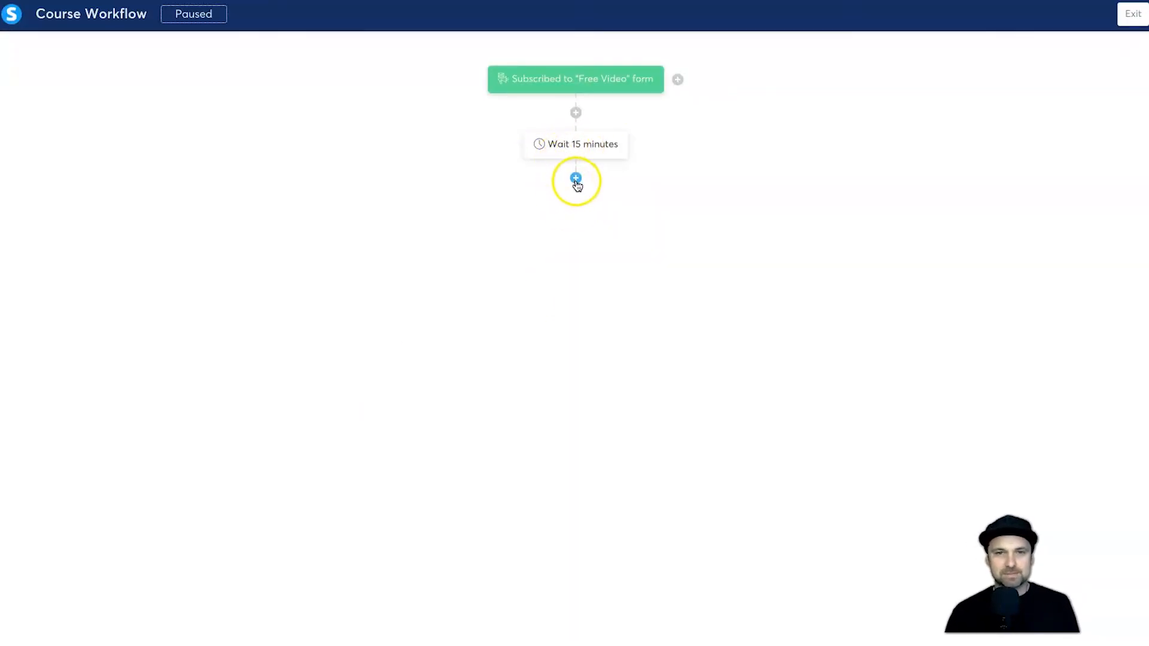
pyautogui.click(576, 181)
pyautogui.click(477, 281)
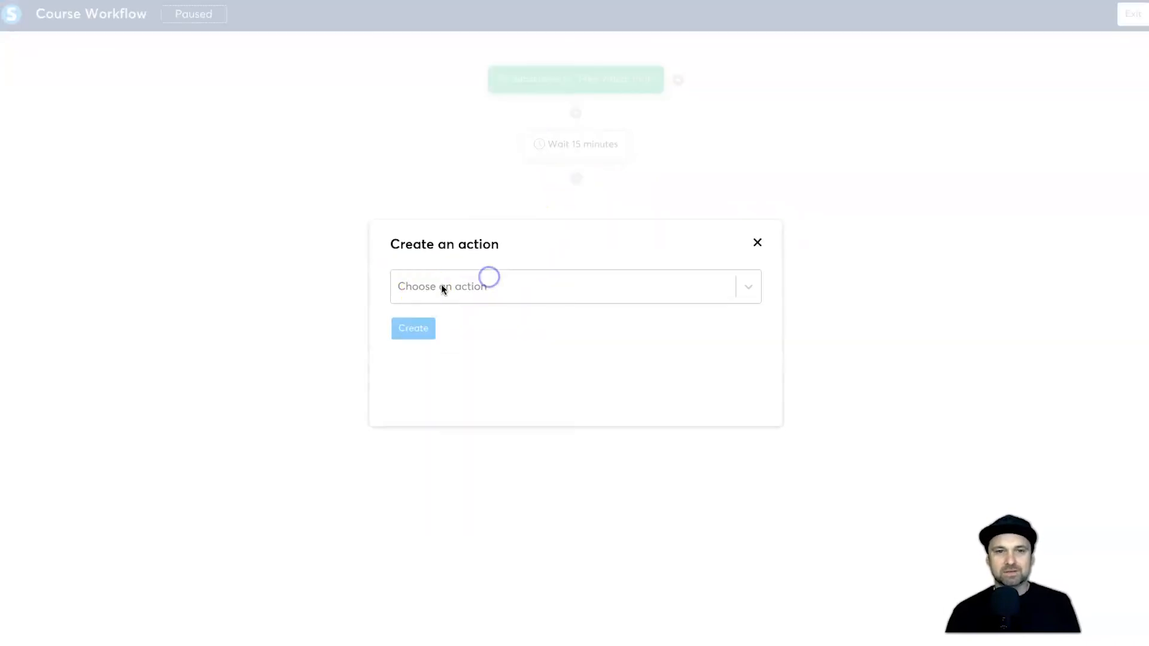
pyautogui.click(424, 295)
pyautogui.scroll(-1, 490, 463)
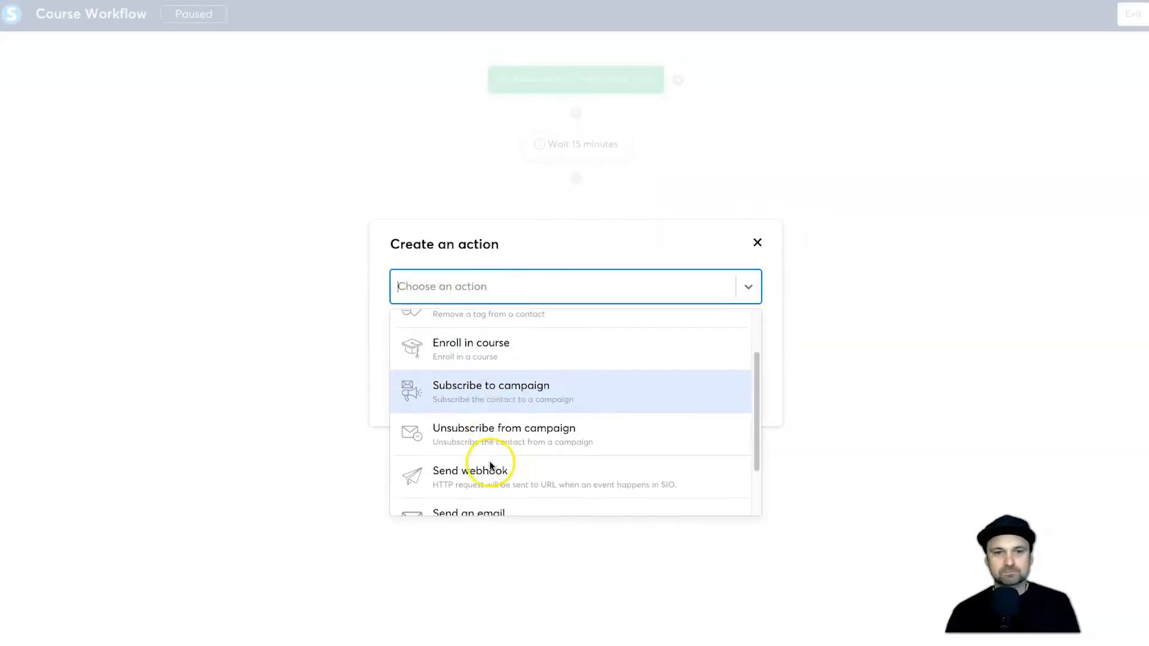
pyautogui.scroll(-1, 489, 465)
pyautogui.click(437, 482)
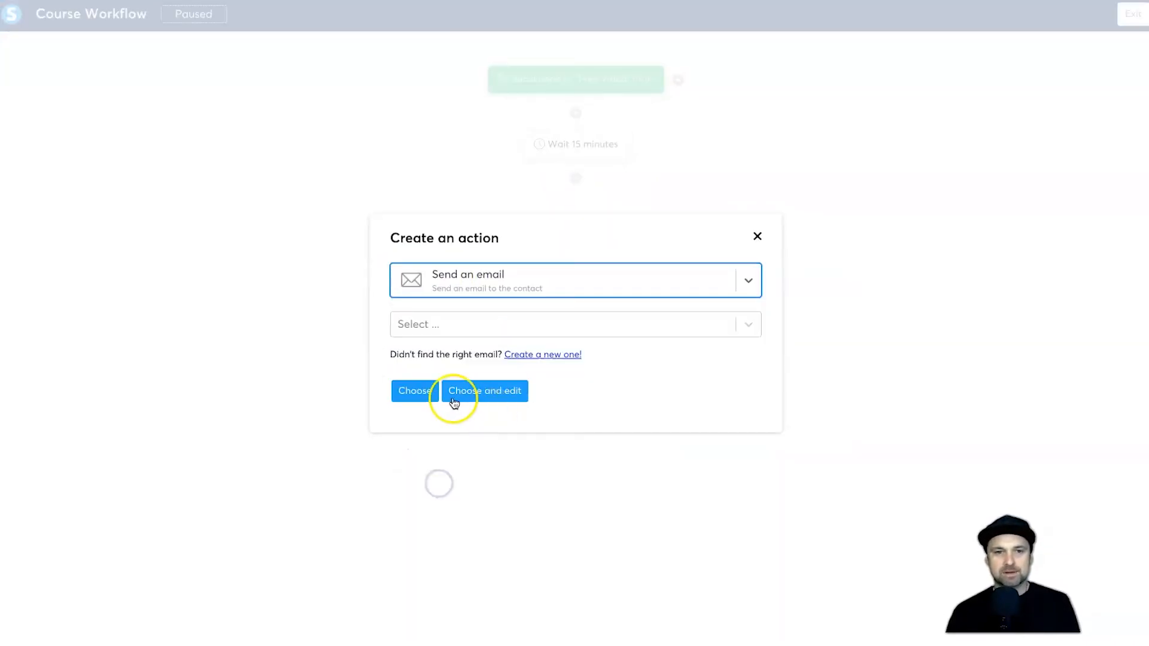
pyautogui.click(491, 327)
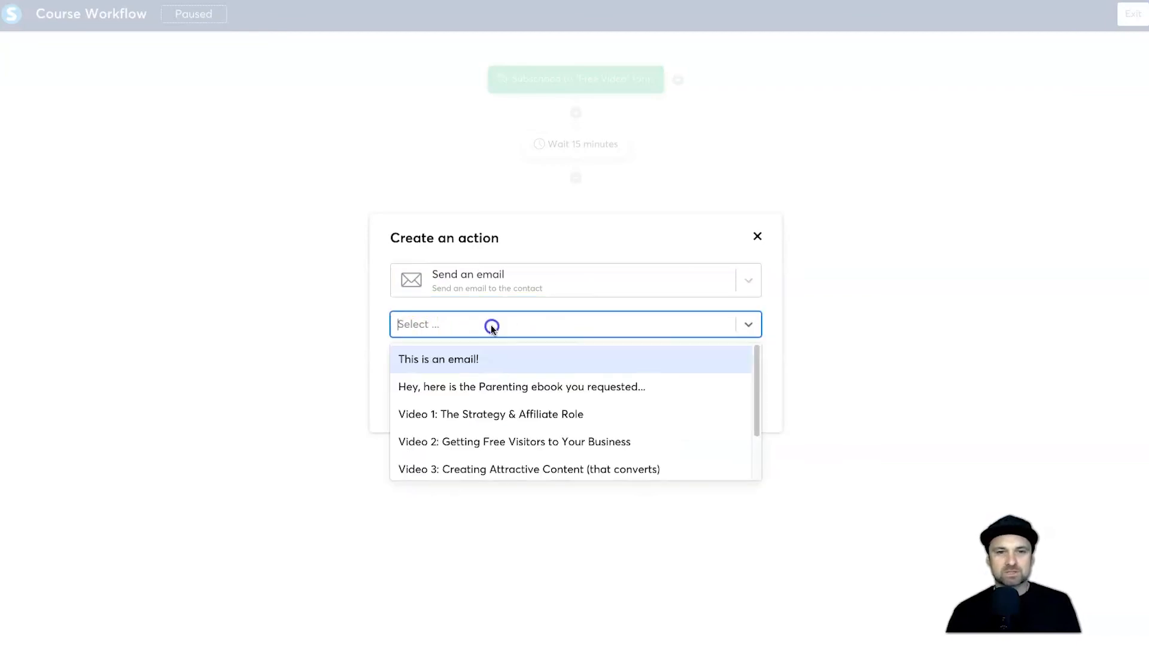
pyautogui.click(479, 330)
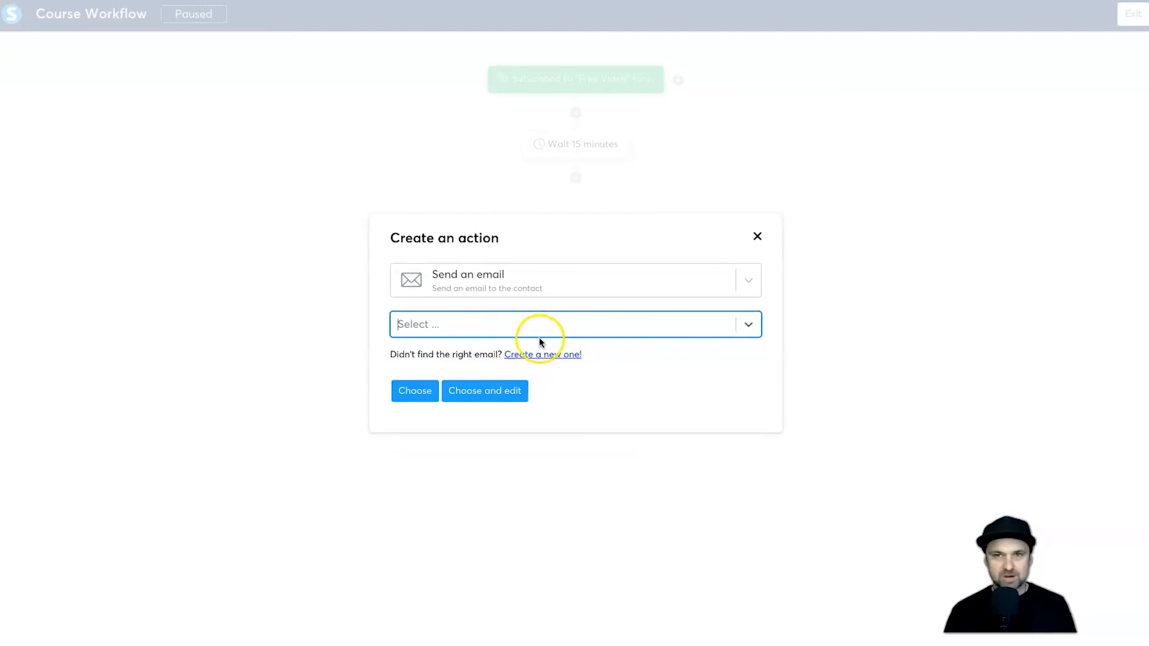
pyautogui.click(517, 324)
pyautogui.click(500, 364)
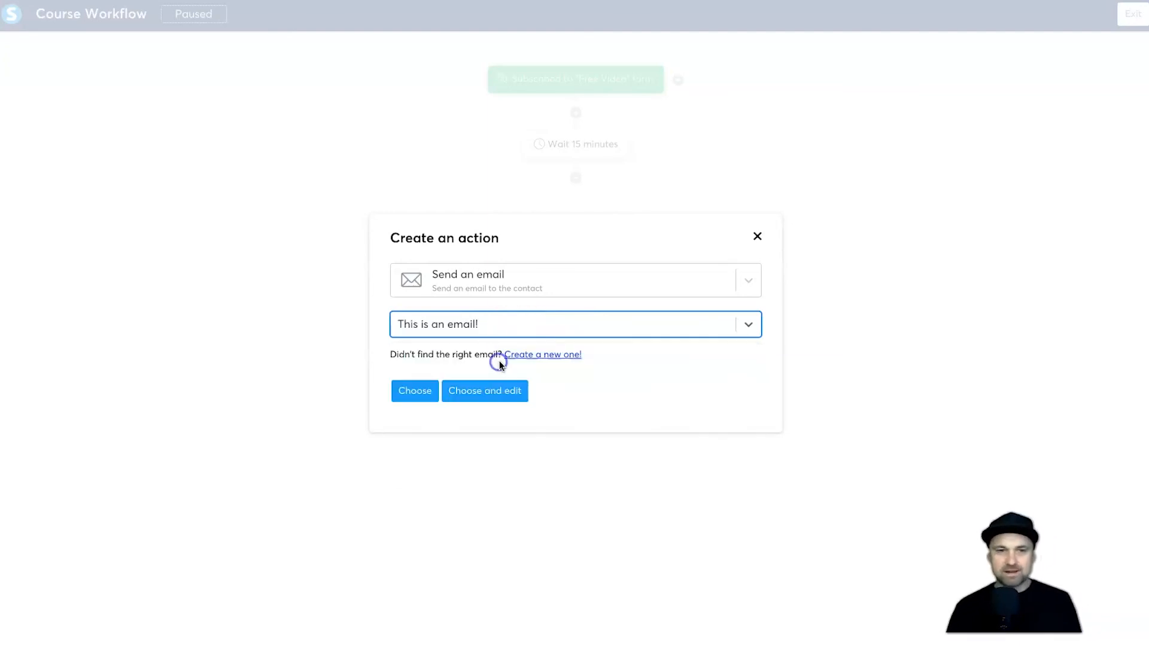
pyautogui.click(420, 402)
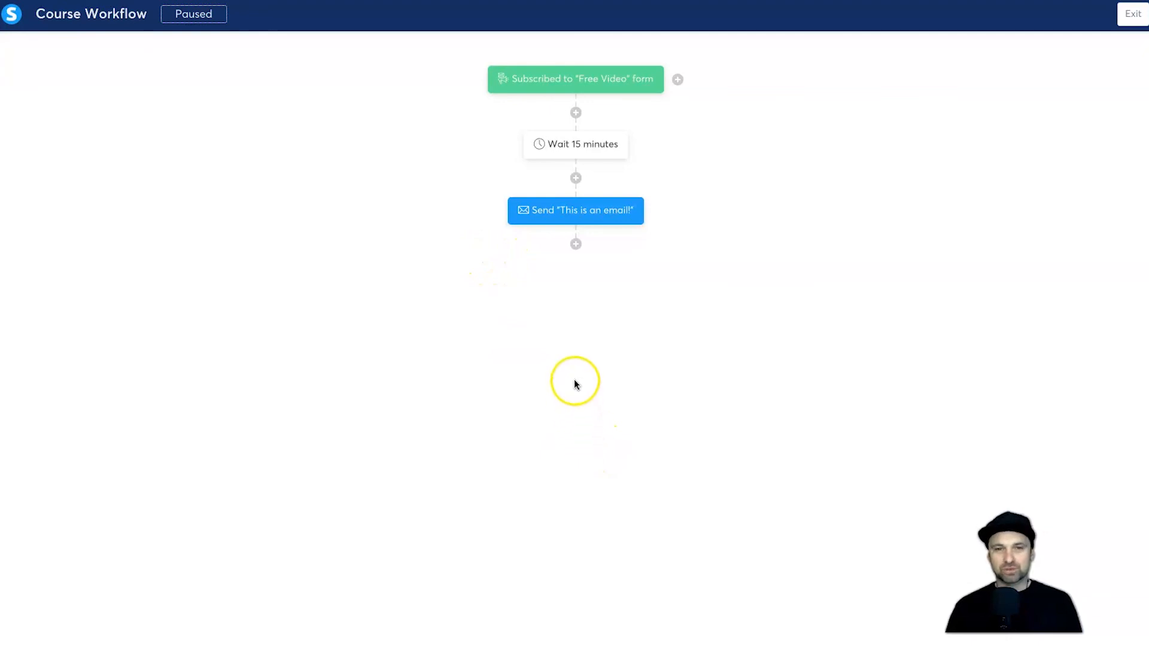
# Create a decision below the email step with the Email clicked filter set to the email "This is an example".
pyautogui.click(575, 245)
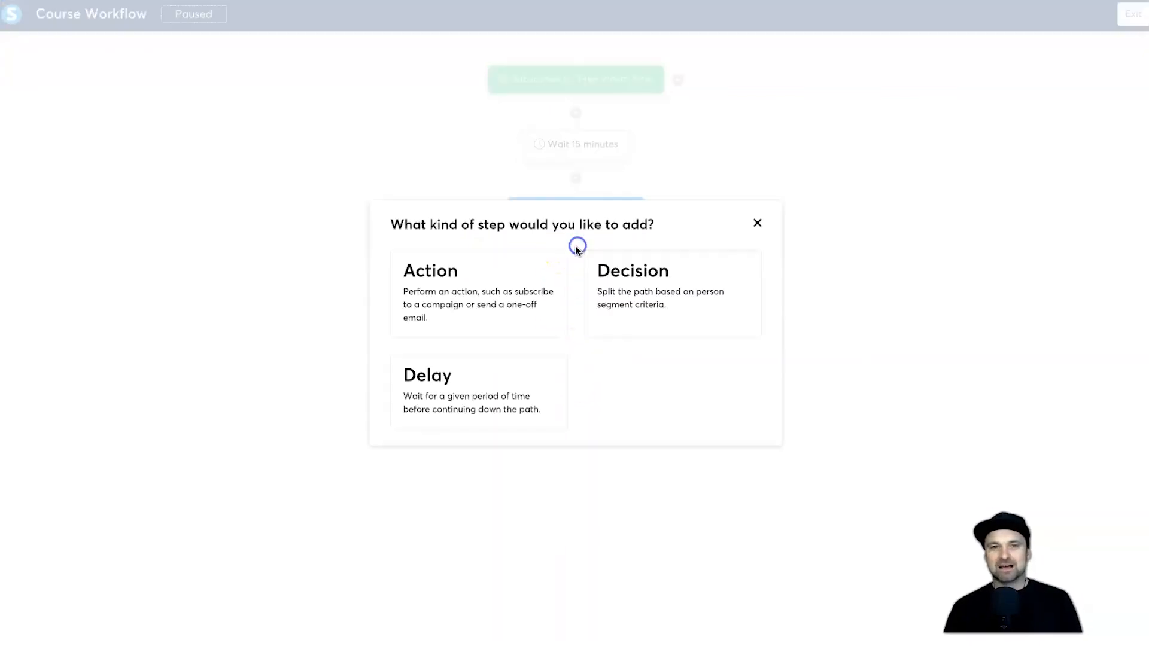
pyautogui.click(640, 312)
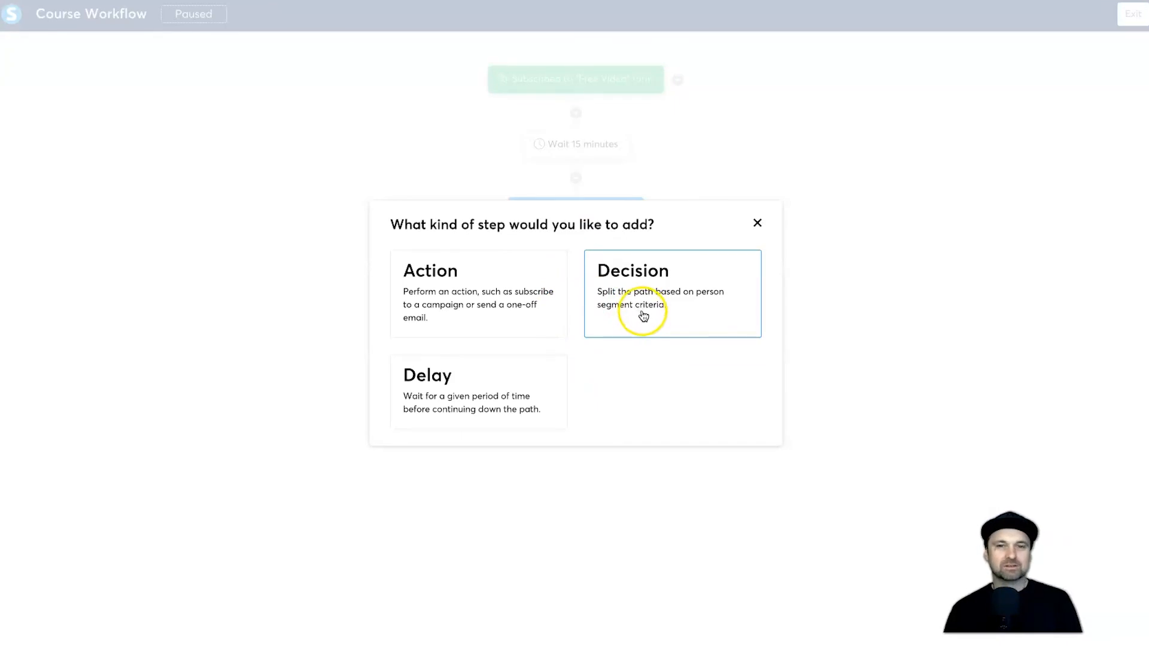
pyautogui.click(439, 255)
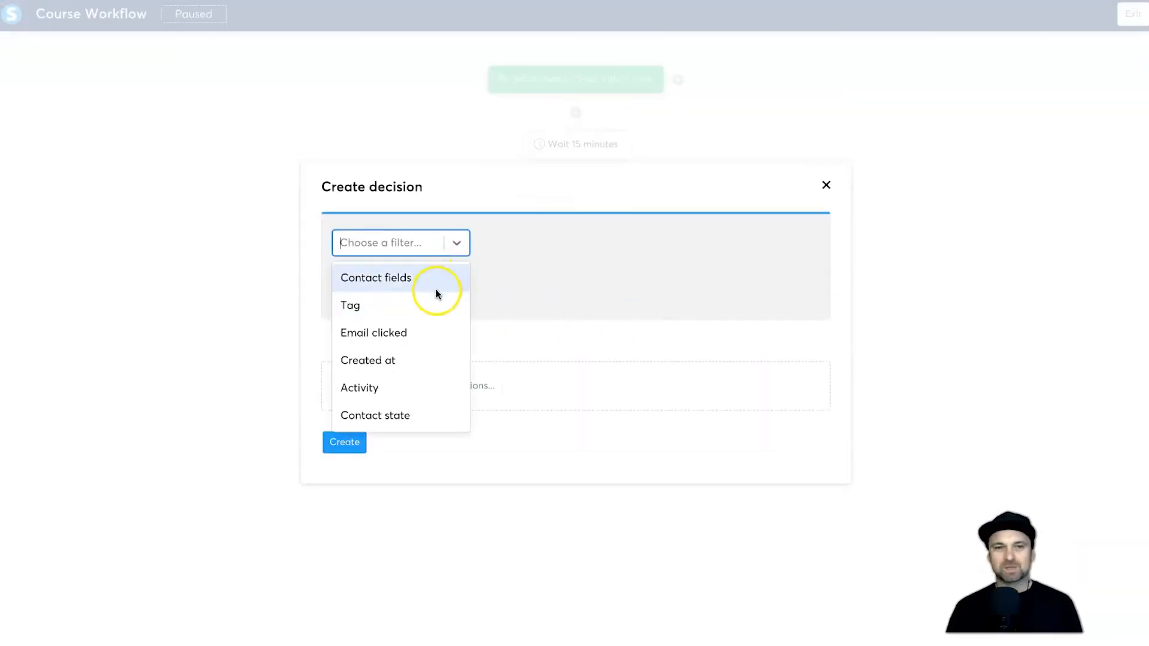
pyautogui.click(385, 335)
pyautogui.click(680, 242)
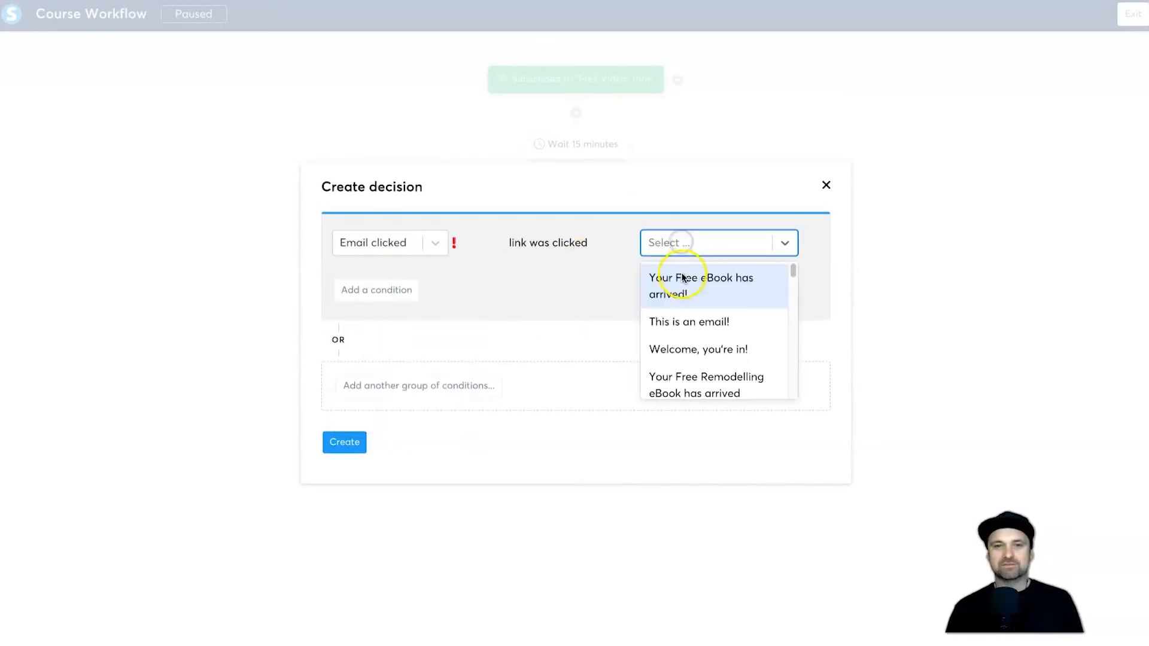
pyautogui.scroll(-5, 685, 326)
pyautogui.scroll(-3, 675, 322)
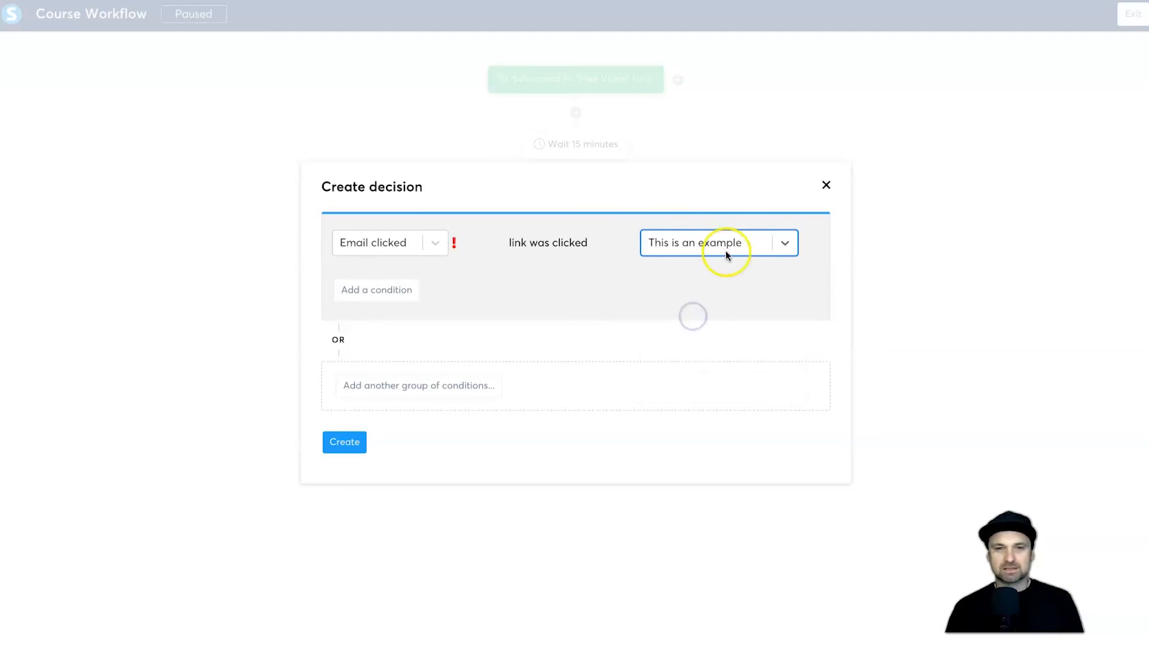
pyautogui.click(352, 442)
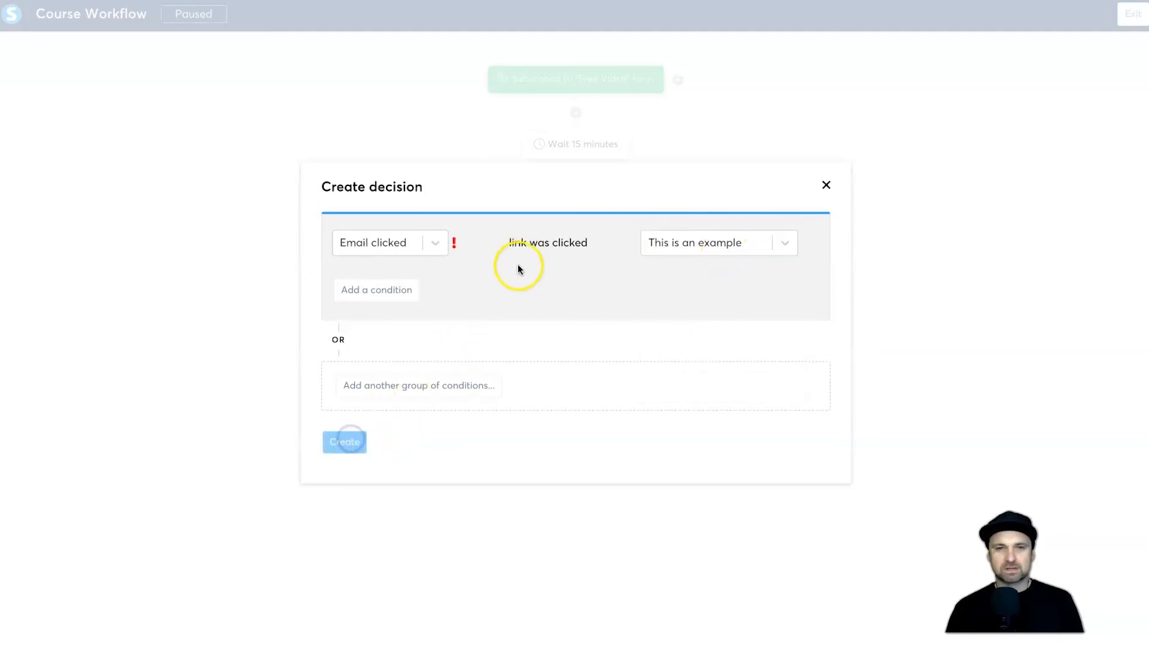
# Edit the decision's condition so it checks link clicks in the email "This is an email!", and update it.
pyautogui.click(630, 279)
pyautogui.click(672, 243)
pyautogui.click(733, 280)
pyautogui.click(721, 239)
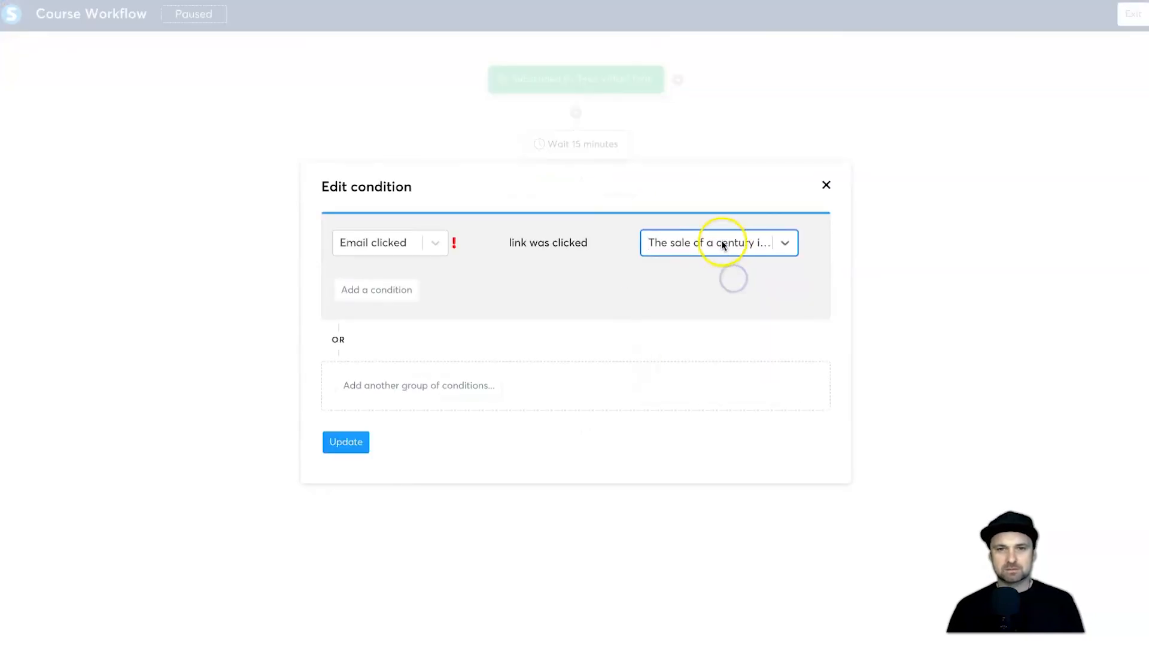
pyautogui.write('this is an')
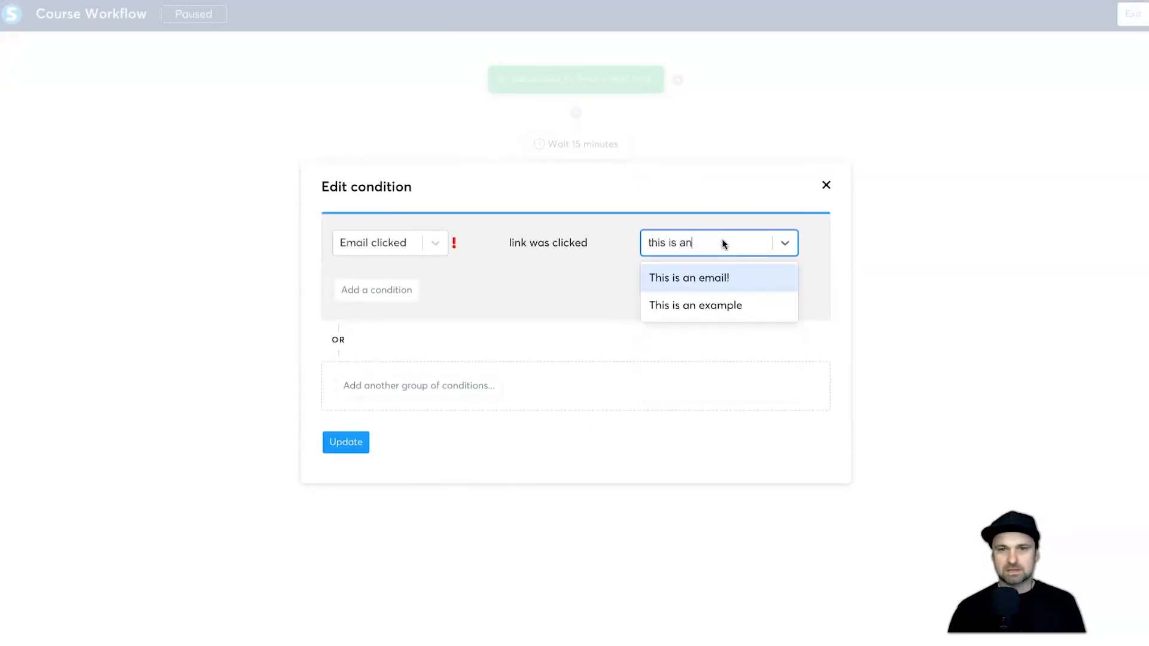
pyautogui.click(712, 282)
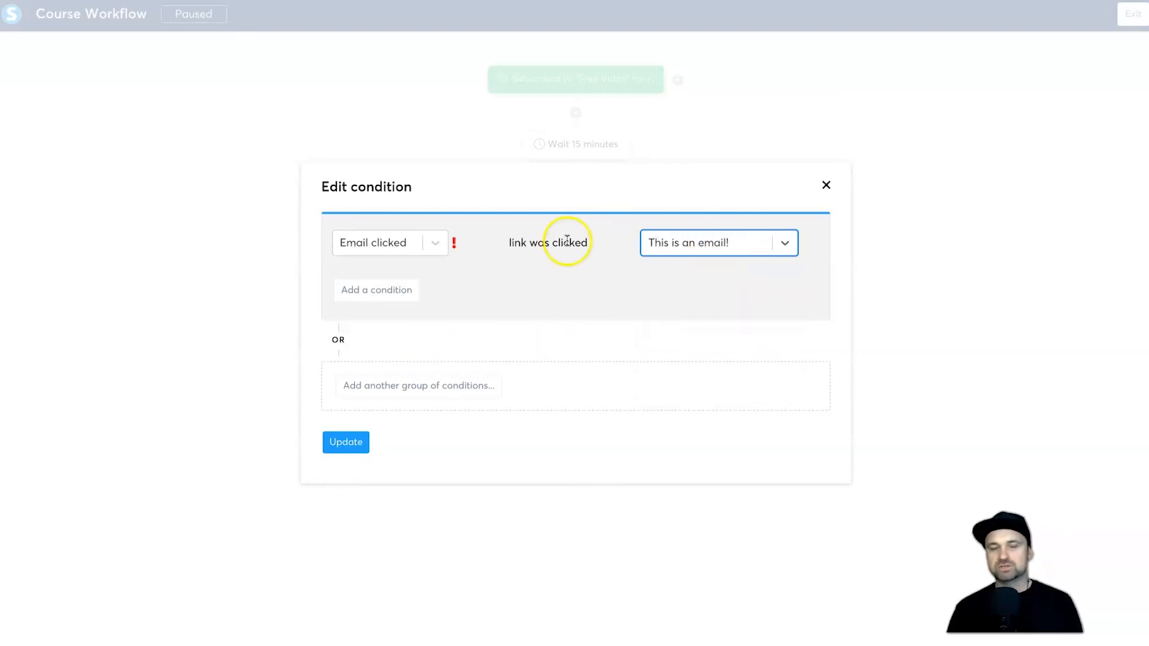
pyautogui.click(345, 441)
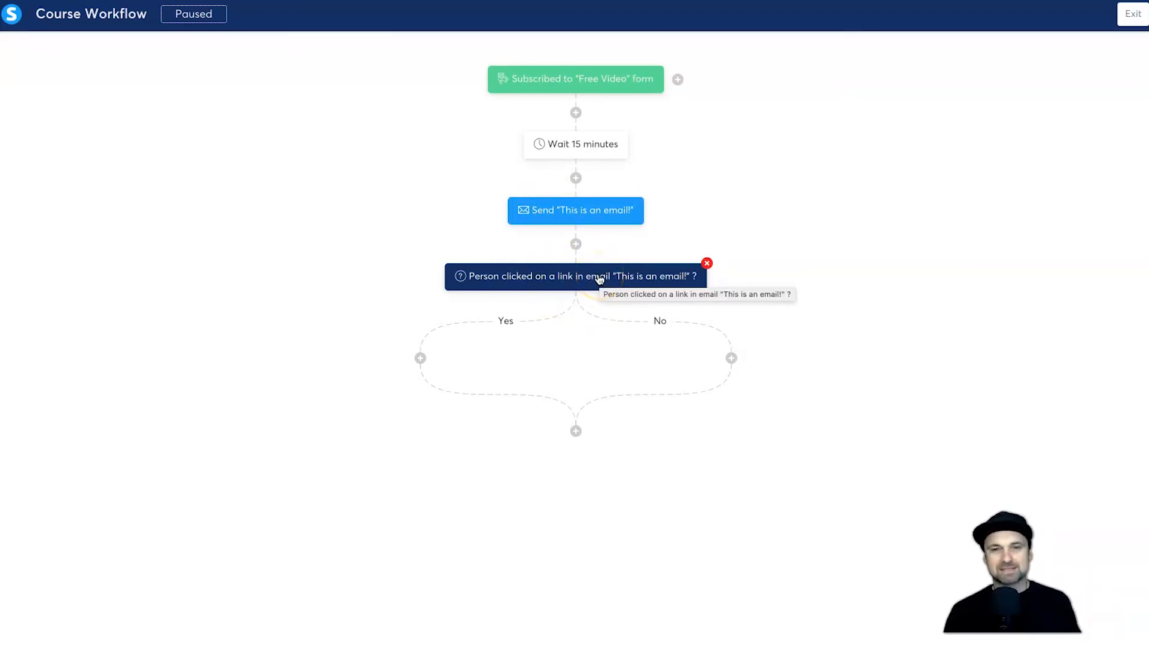
# Add a delay of 1 day to the decision's Yes branch.
pyautogui.click(420, 361)
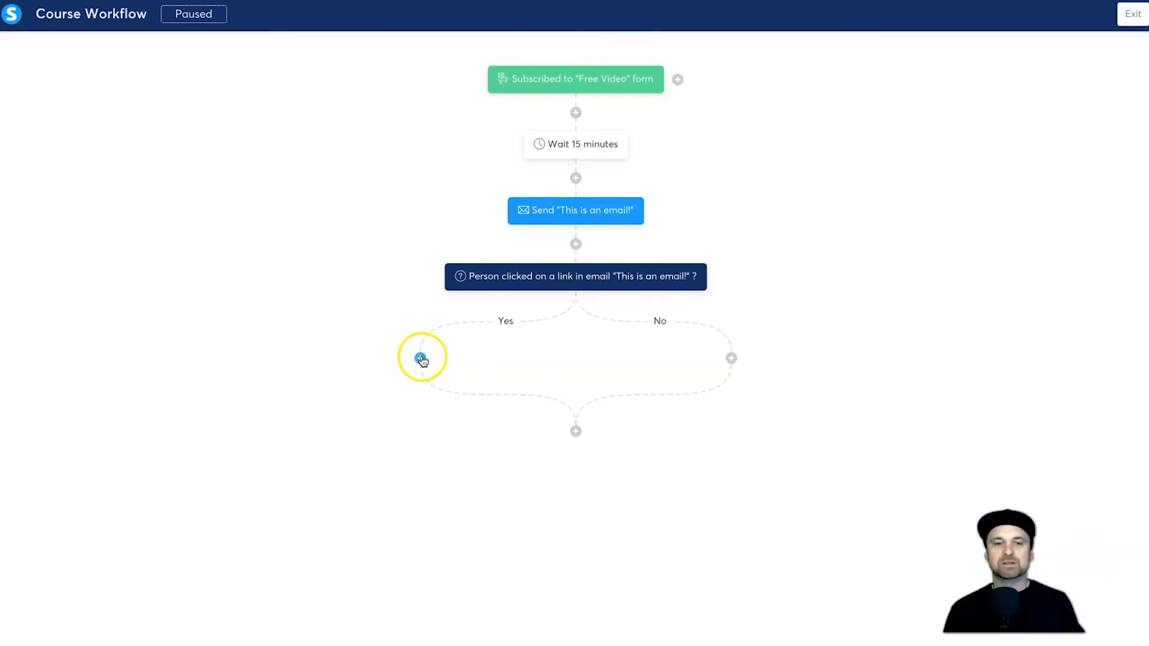
pyautogui.click(420, 360)
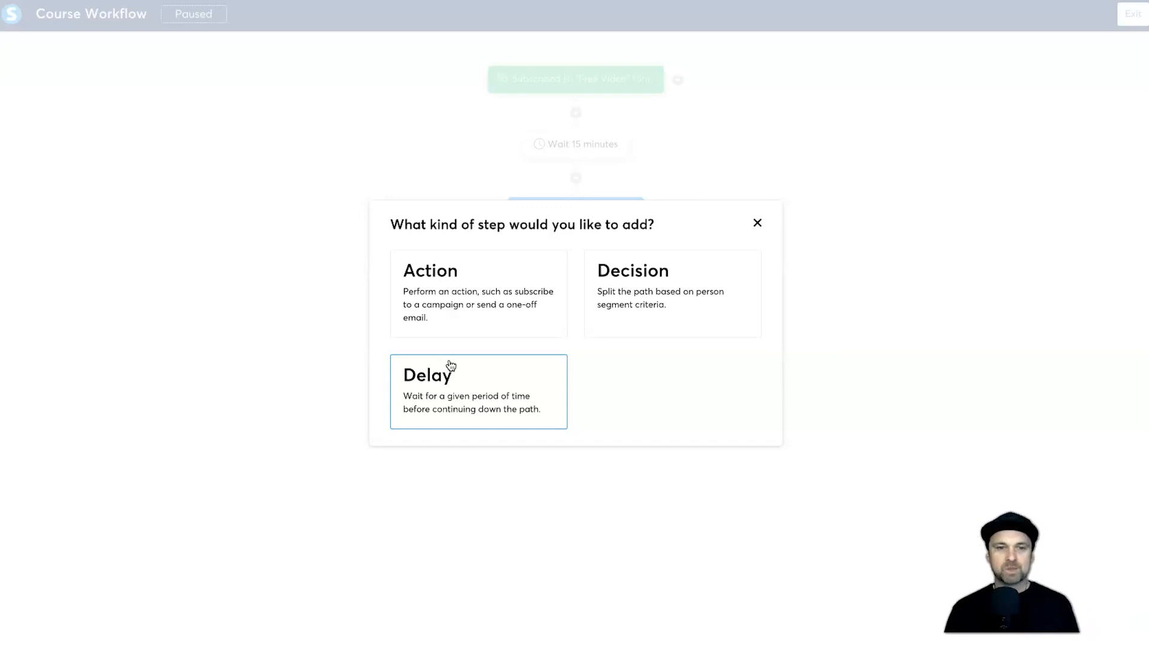
pyautogui.click(453, 389)
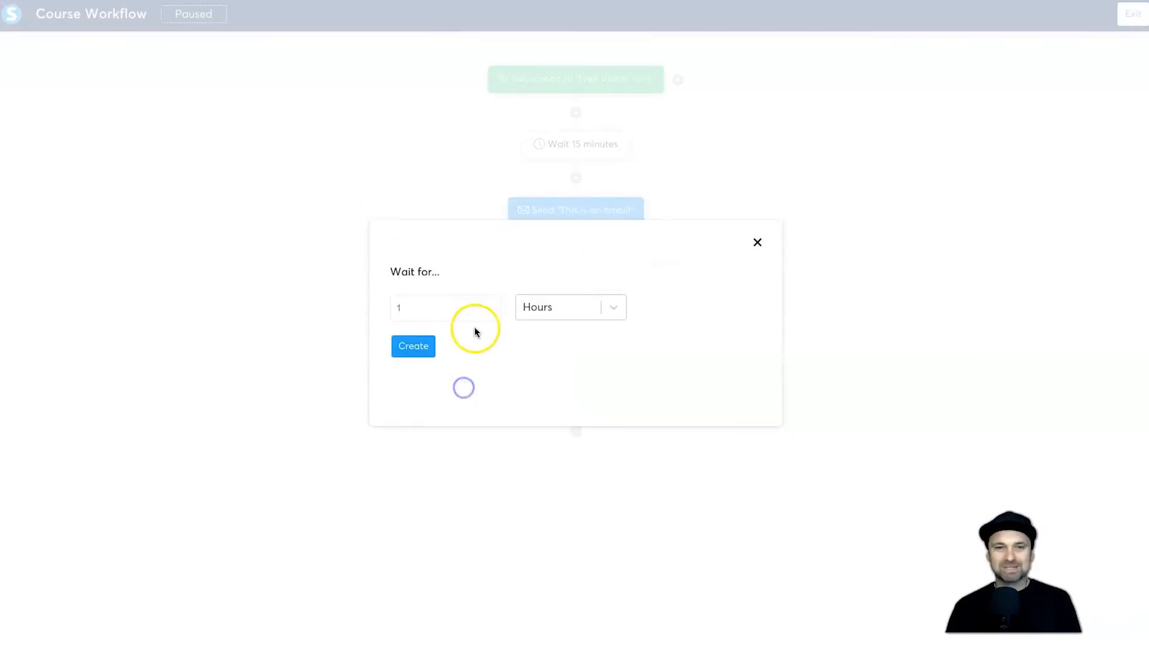
pyautogui.click(518, 310)
pyautogui.click(537, 344)
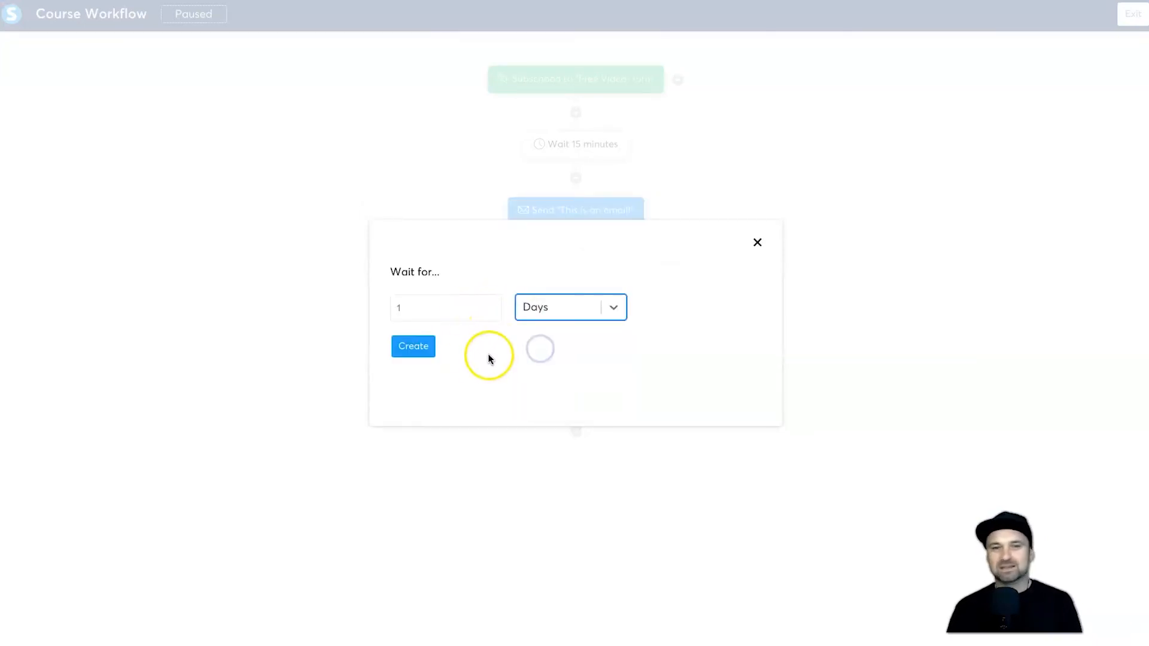
pyautogui.click(419, 347)
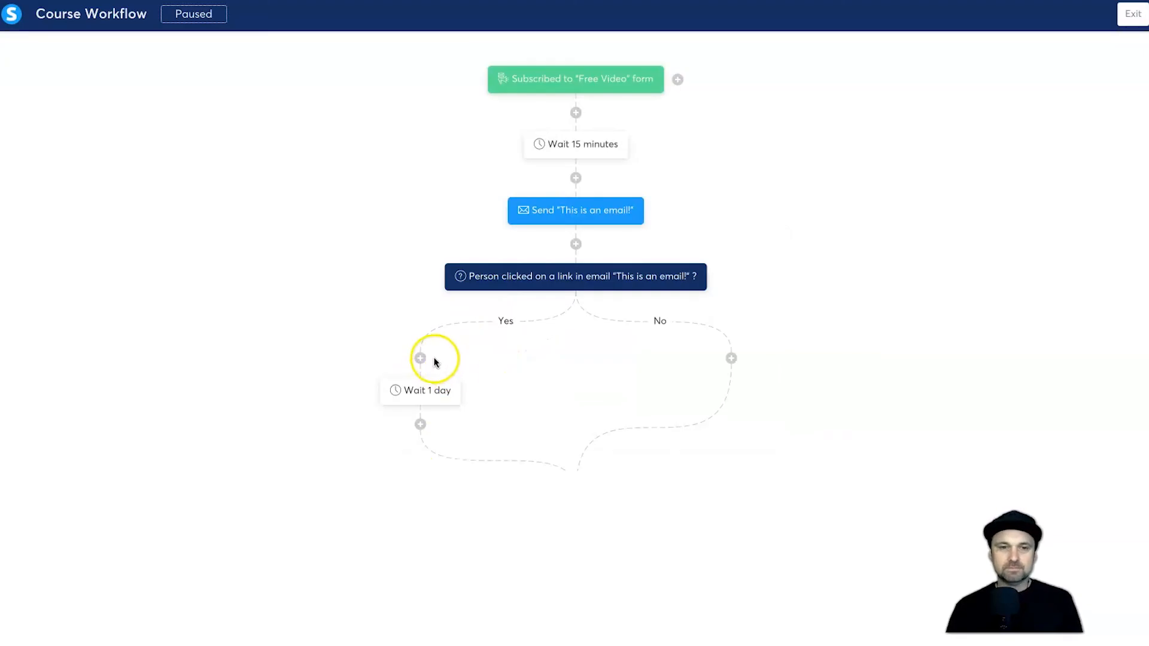
# Add a Send an email action with "This is an email!" below the 1-day delay in the Yes branch.
pyautogui.click(424, 421)
pyautogui.click(467, 301)
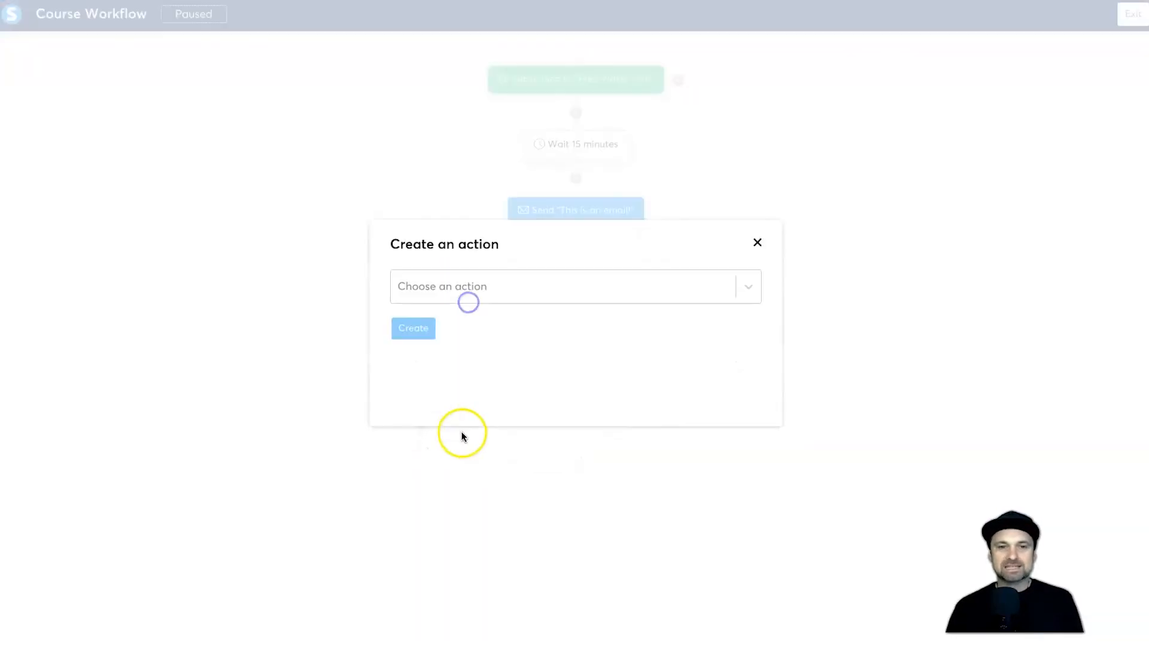
pyautogui.click(490, 287)
pyautogui.scroll(-3, 463, 443)
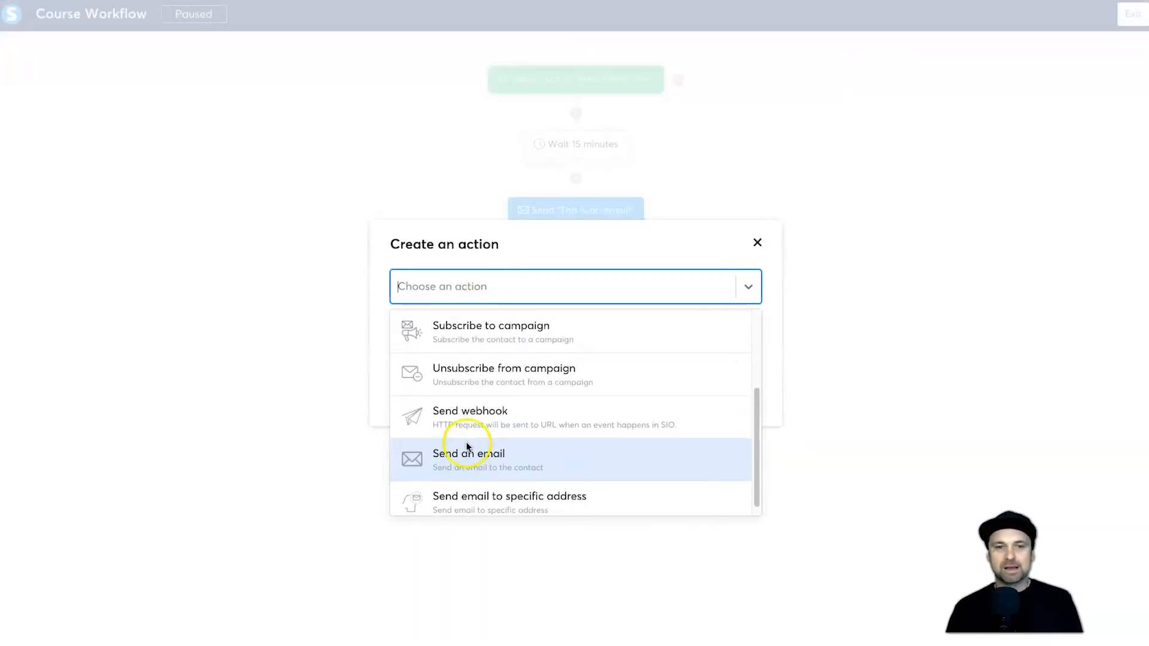
pyautogui.click(464, 452)
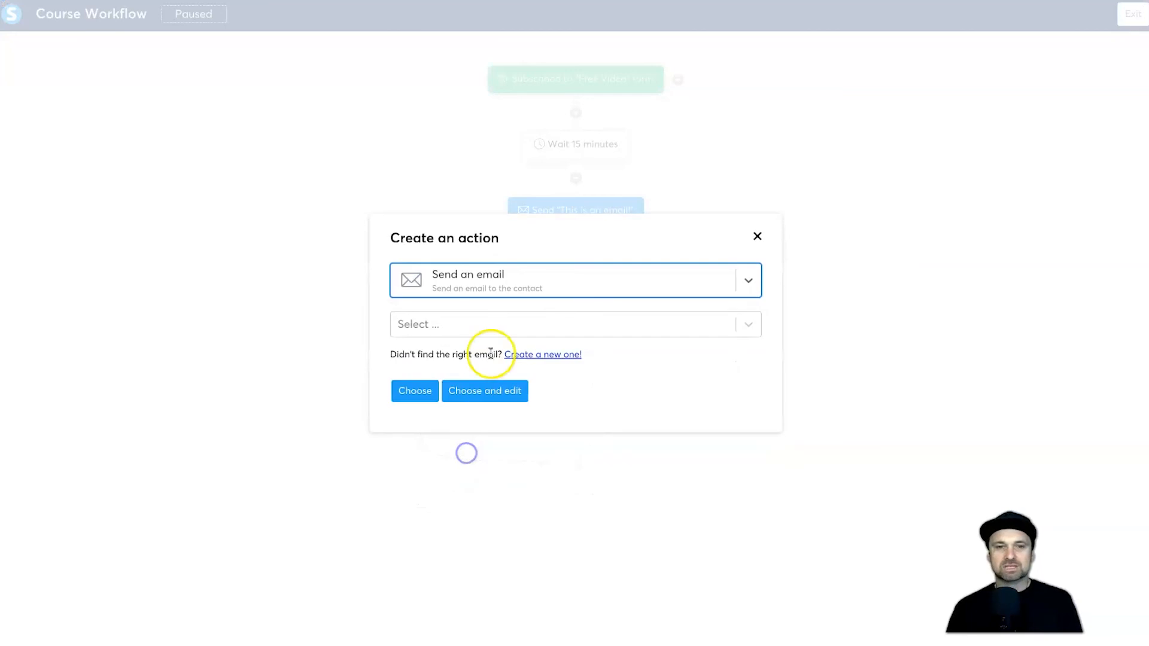
pyautogui.click(465, 325)
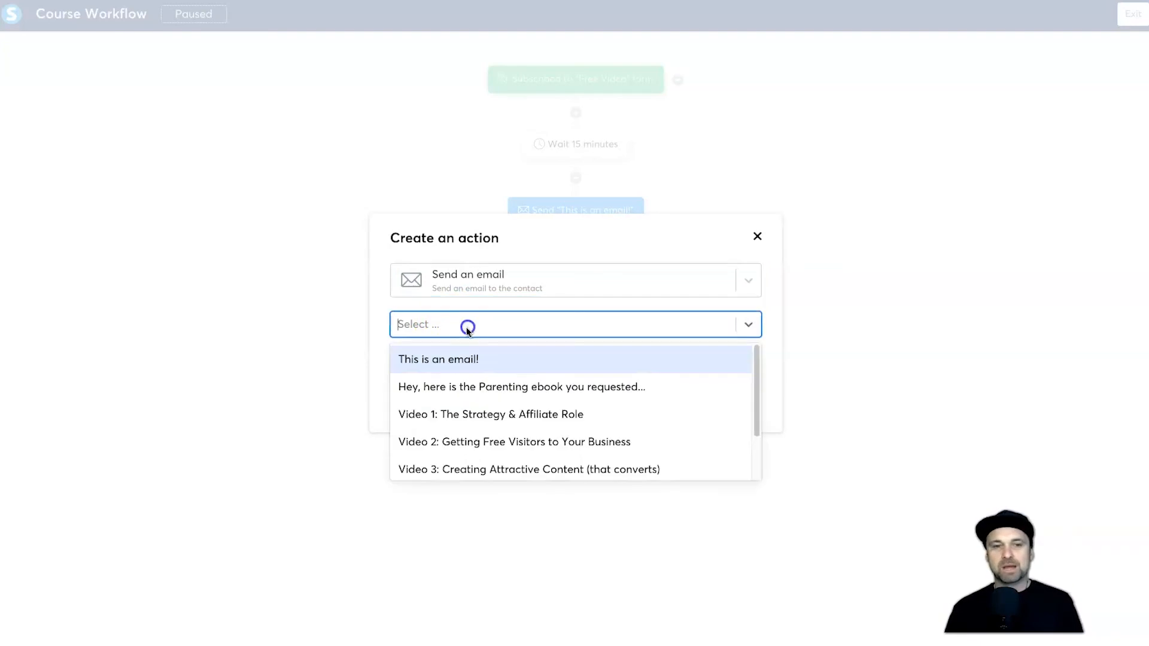
pyautogui.click(466, 370)
pyautogui.click(406, 391)
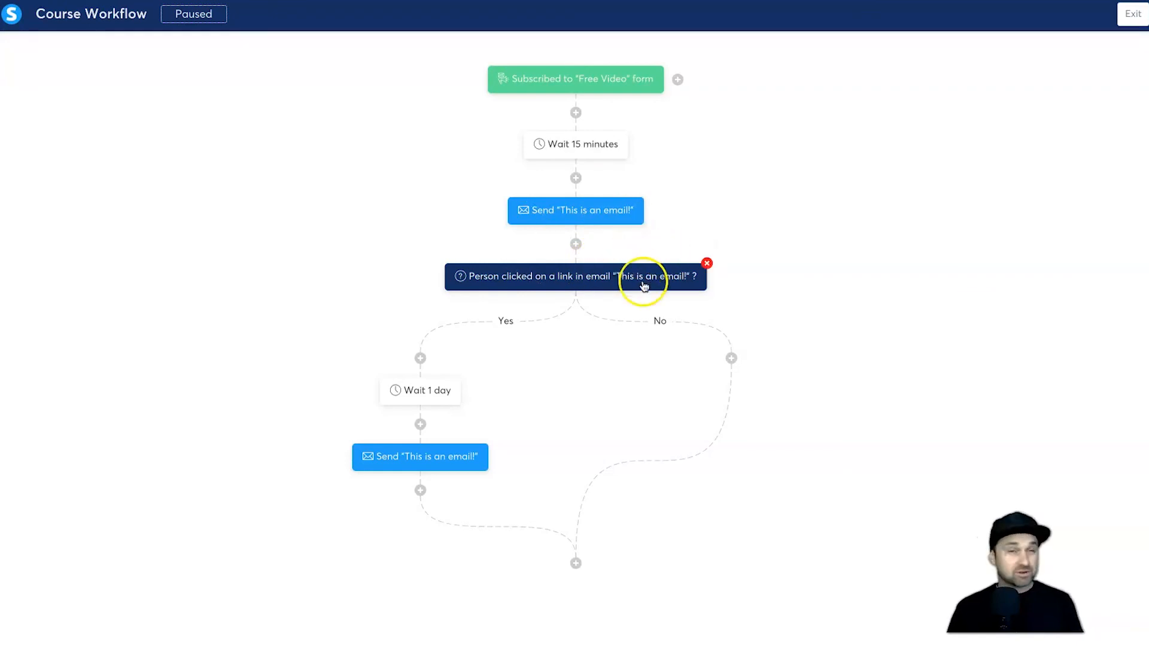
# Add a delay of 1 day to the decision's No branch.
pyautogui.click(731, 358)
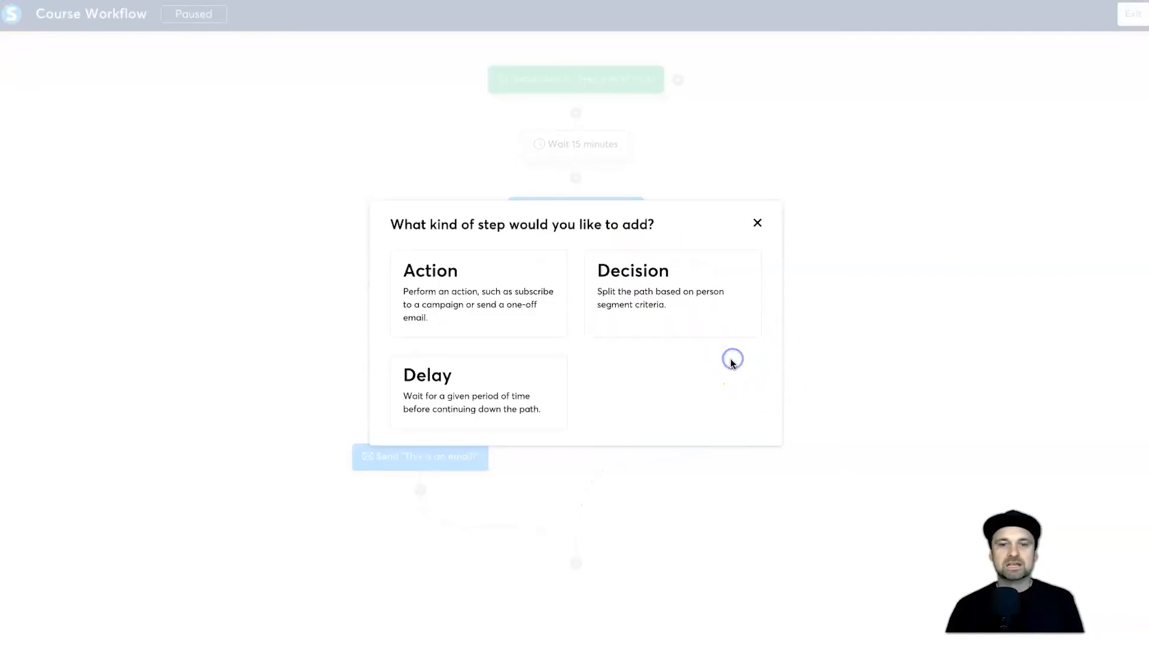
pyautogui.click(483, 387)
pyautogui.click(541, 307)
pyautogui.click(543, 339)
pyautogui.click(421, 347)
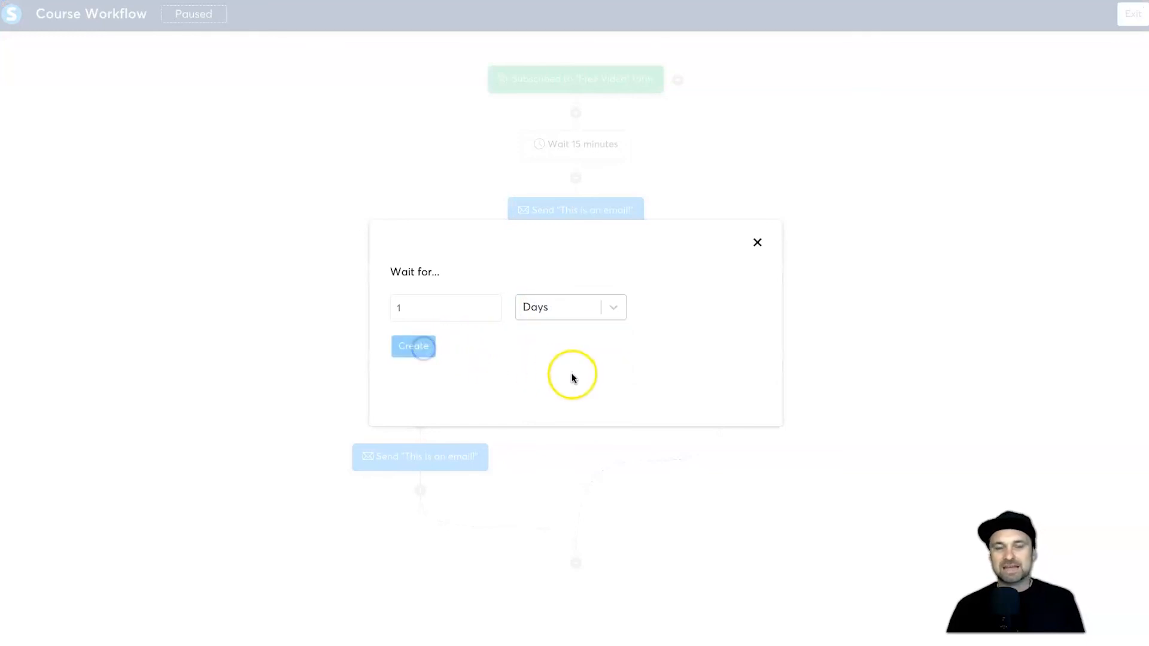
# Add a Send an email action with "This is an email!" below the 1-day delay in the No branch.
pyautogui.click(731, 424)
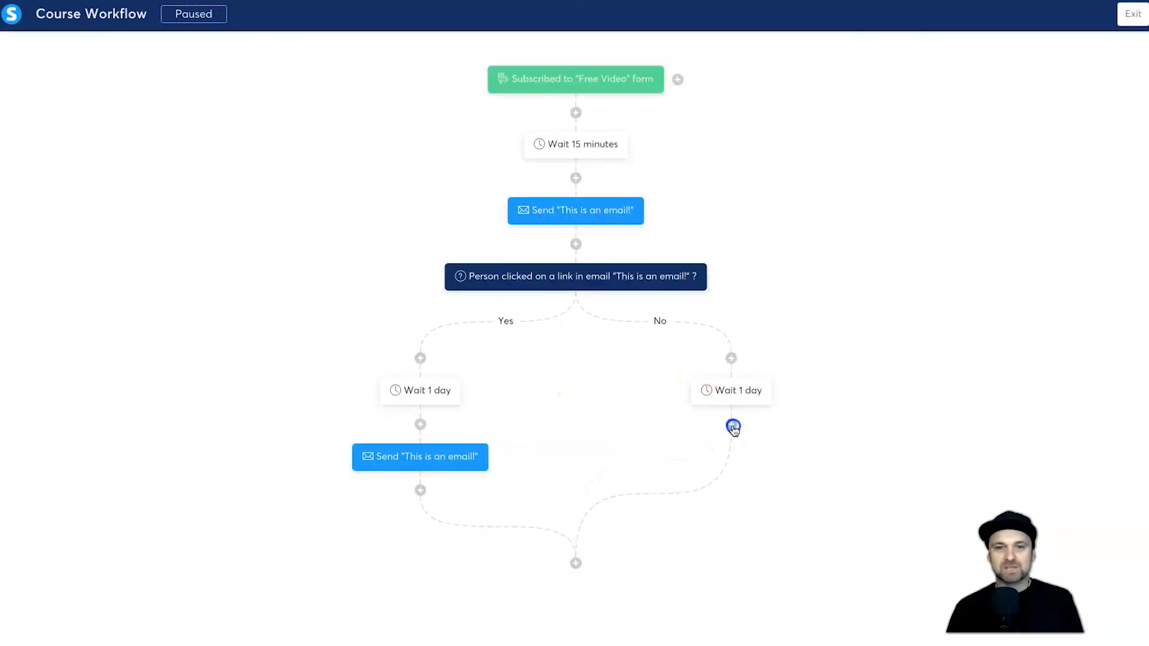
pyautogui.click(512, 307)
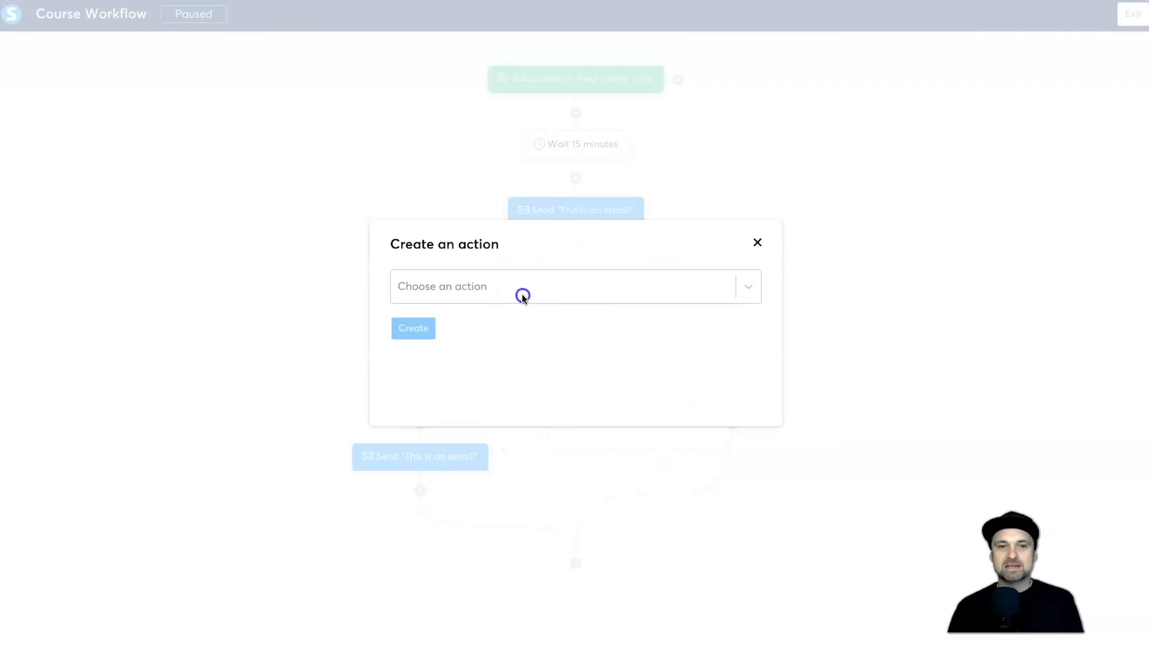
pyautogui.click(521, 293)
pyautogui.click(519, 458)
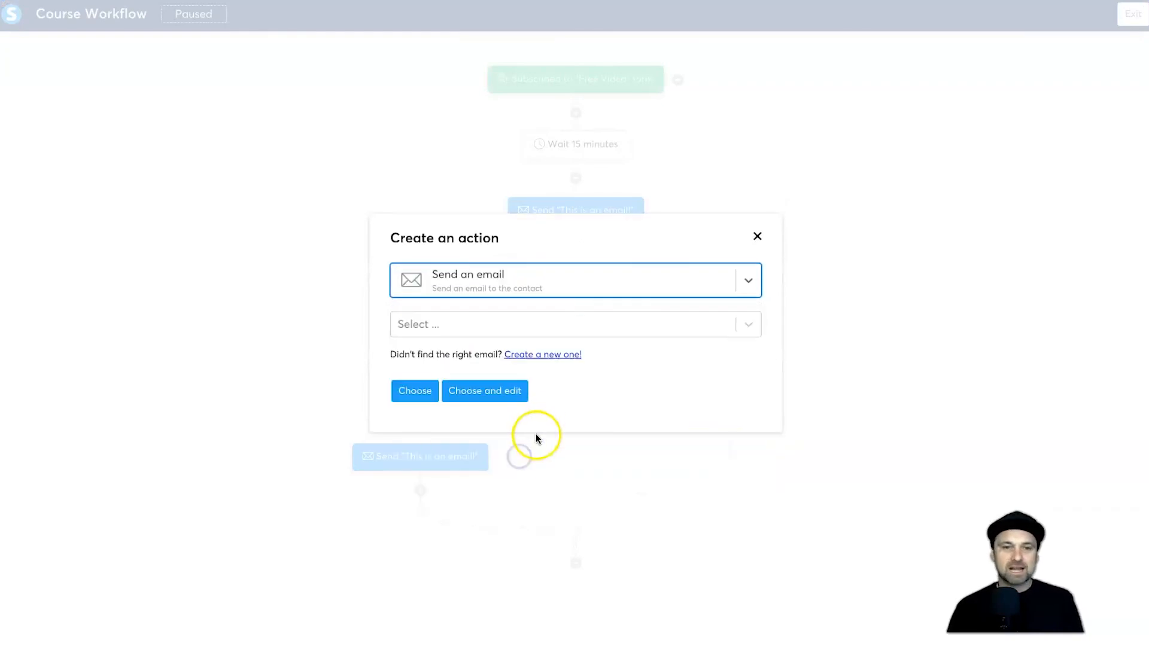
pyautogui.click(443, 321)
pyautogui.click(442, 361)
pyautogui.click(418, 391)
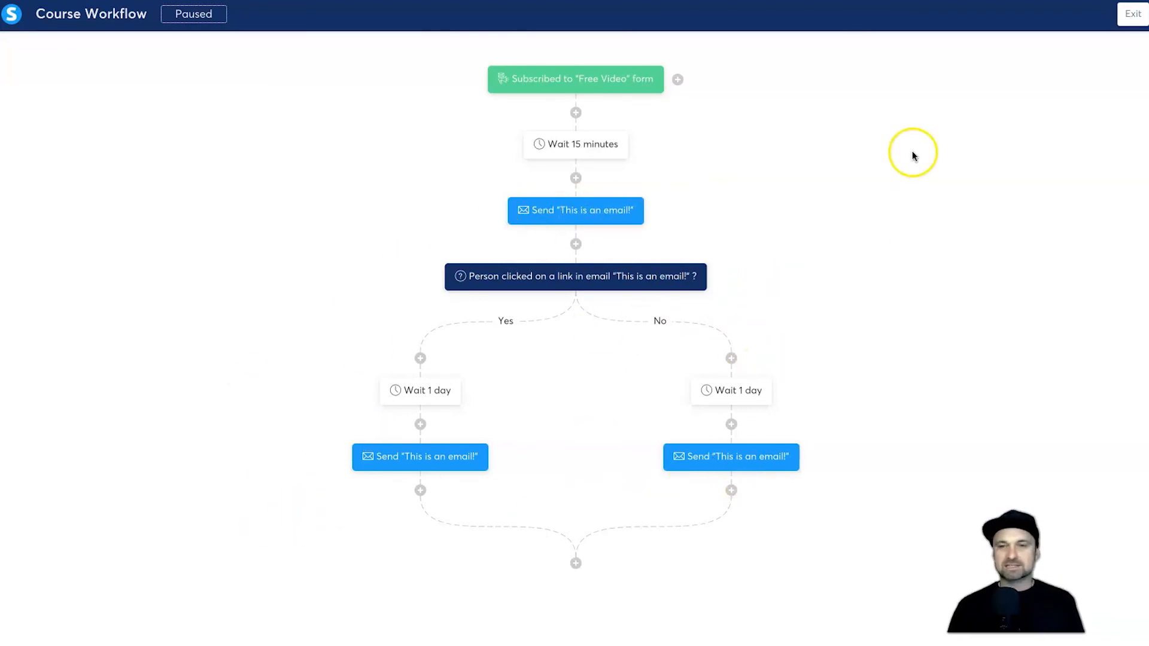
# Exit the workflow editor and activate Course Workflow in the workflows list.
pyautogui.click(1131, 13)
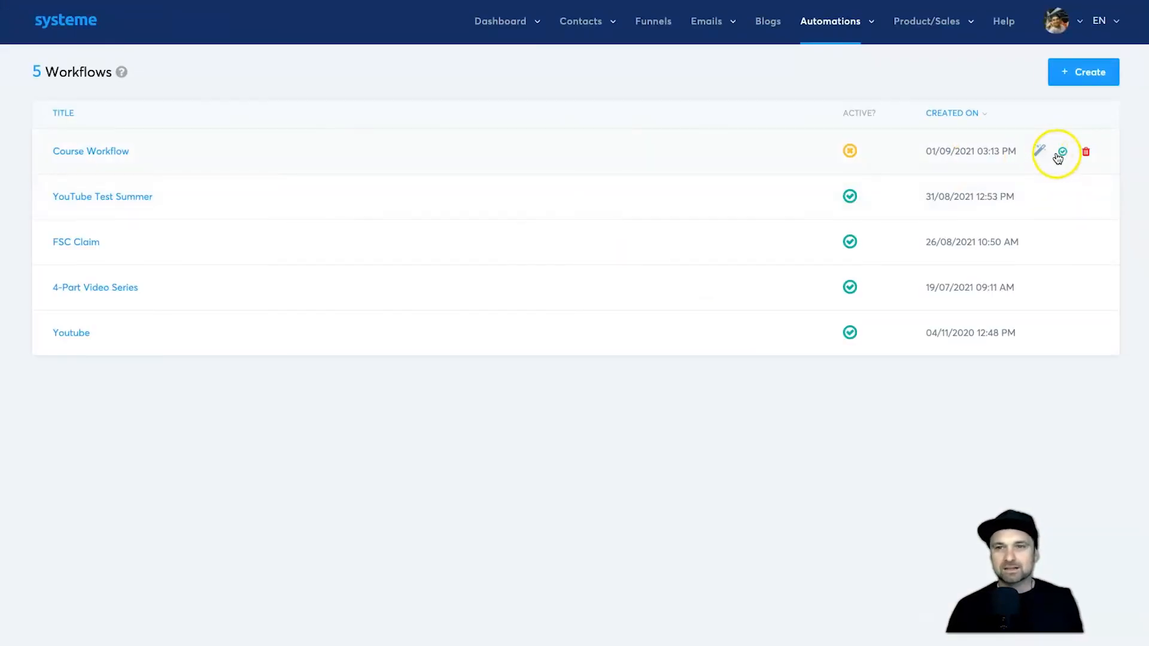
pyautogui.click(1059, 152)
pyautogui.click(526, 367)
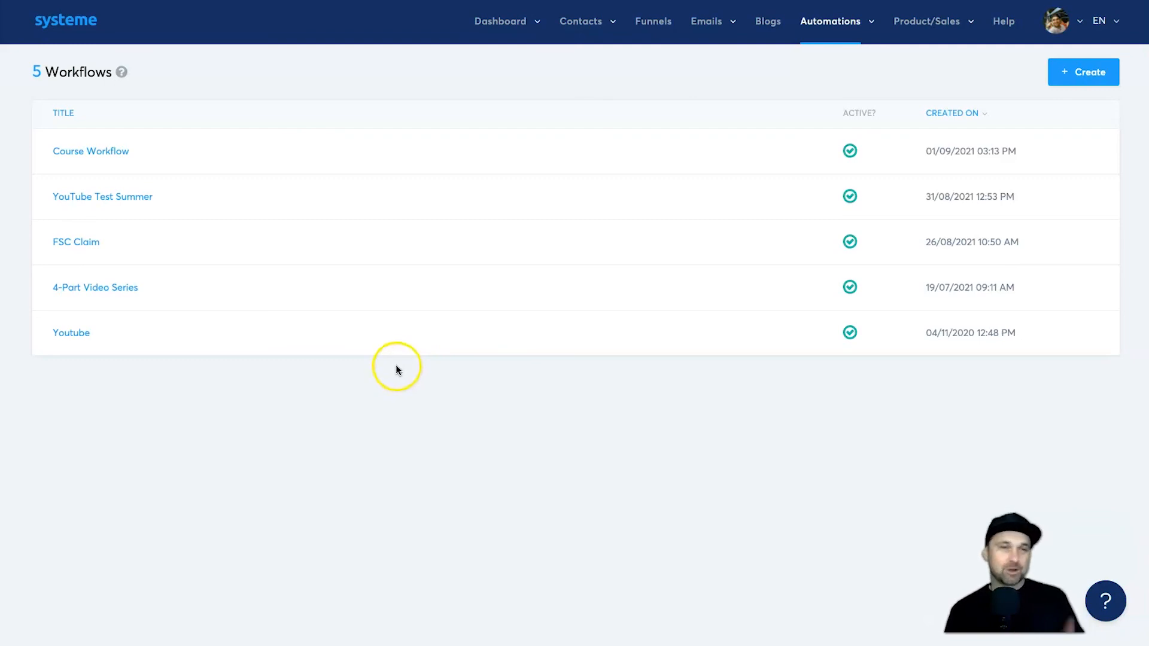
pyautogui.moveTo(403, 354)
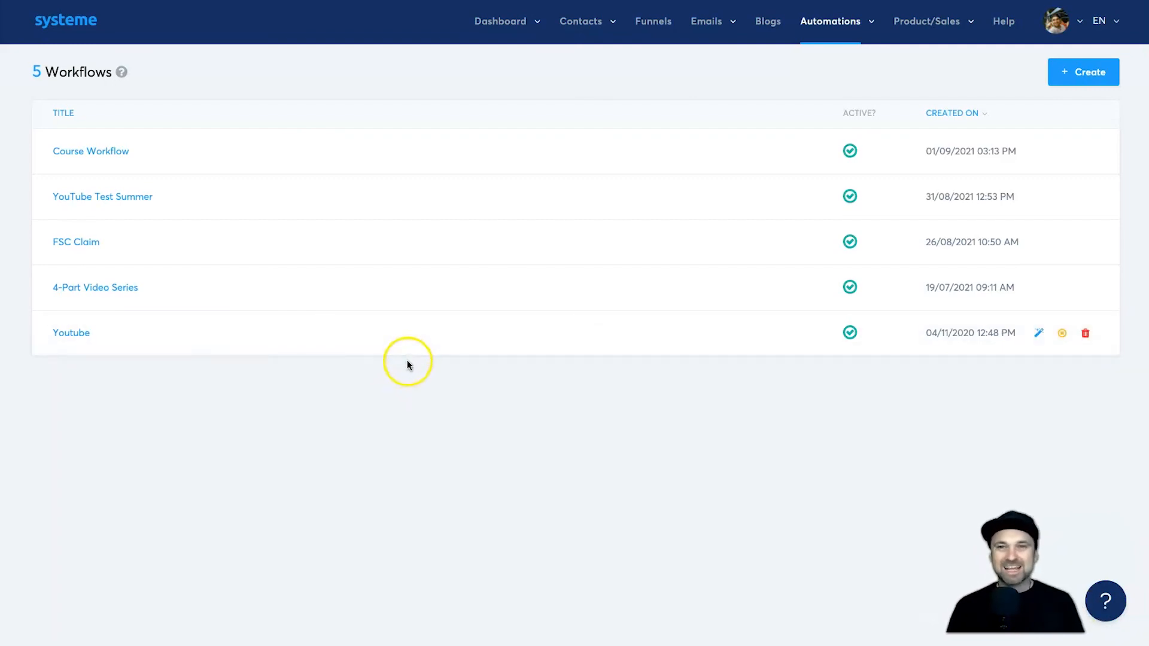